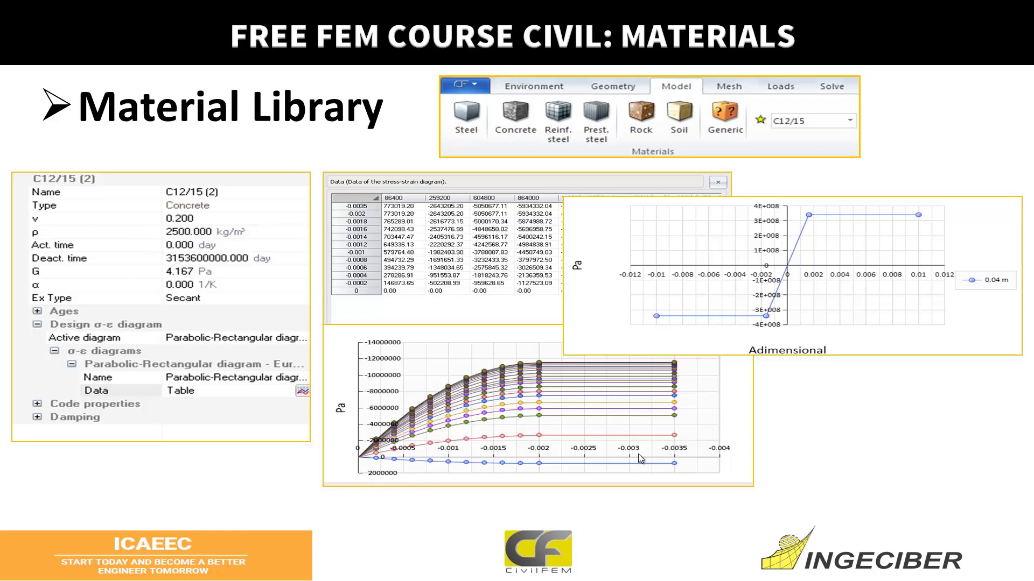
- Advance the slides past the Material Library slide to the geotechnical materials slide
key("Right")
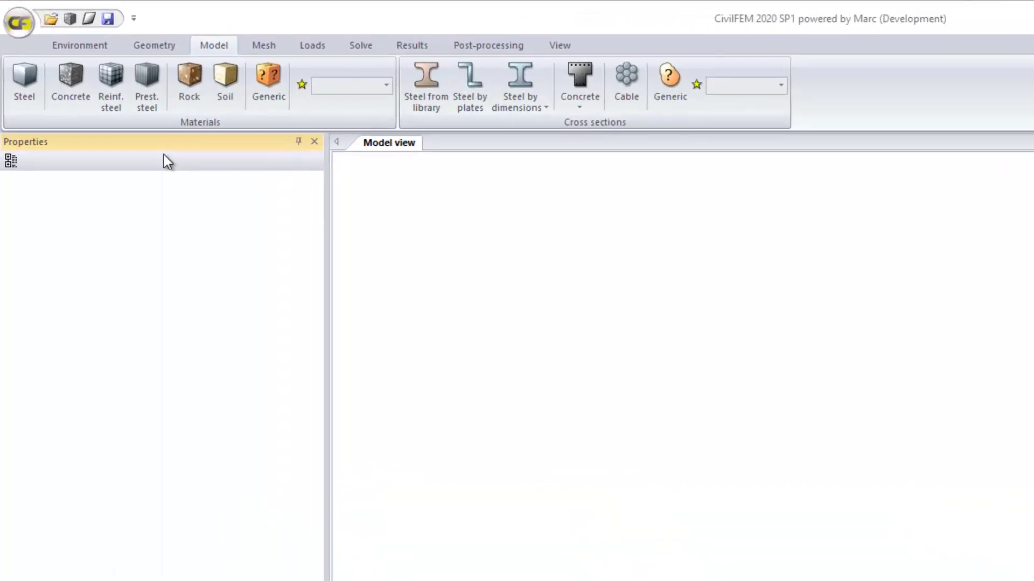
- Create a steel material with code ASTM and grade A242
left_click(34, 81)
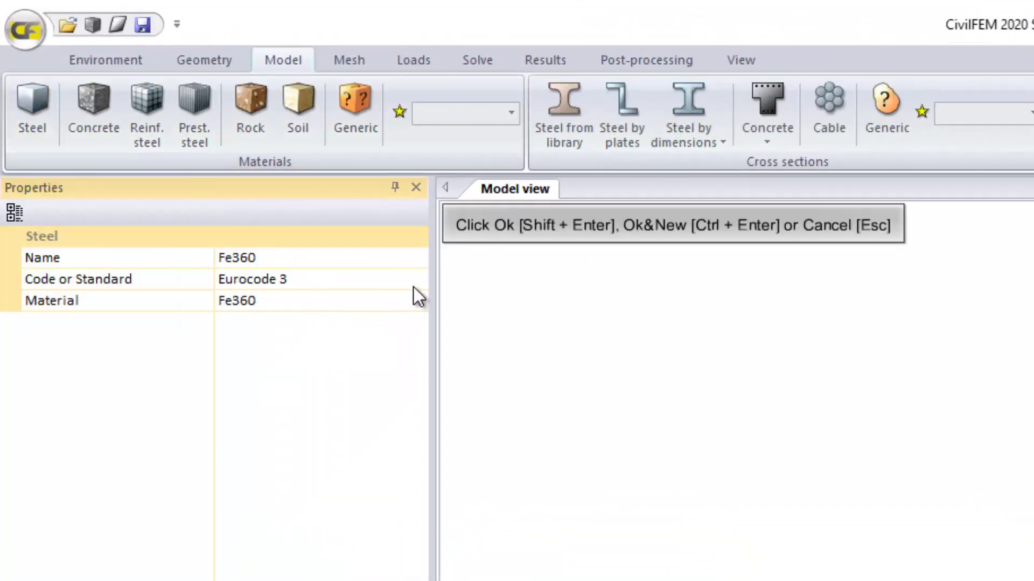
left_click(413, 287)
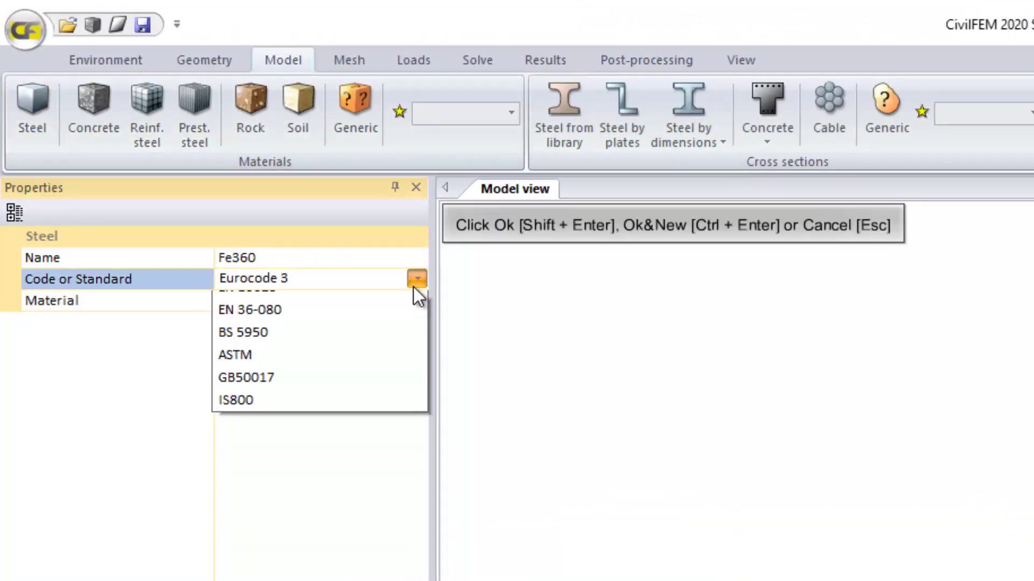
left_click(392, 395)
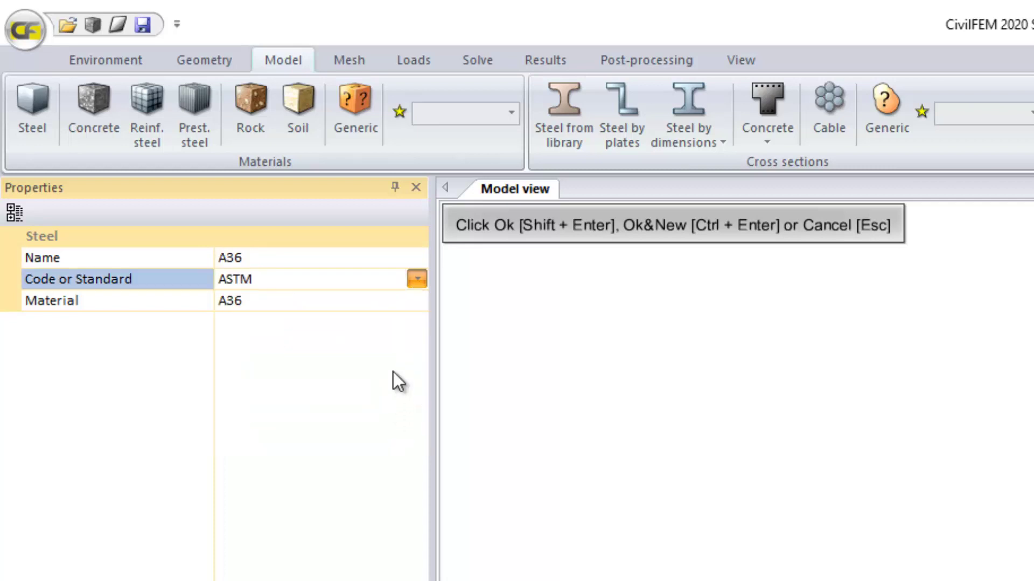
left_click(405, 297)
left_click(406, 297)
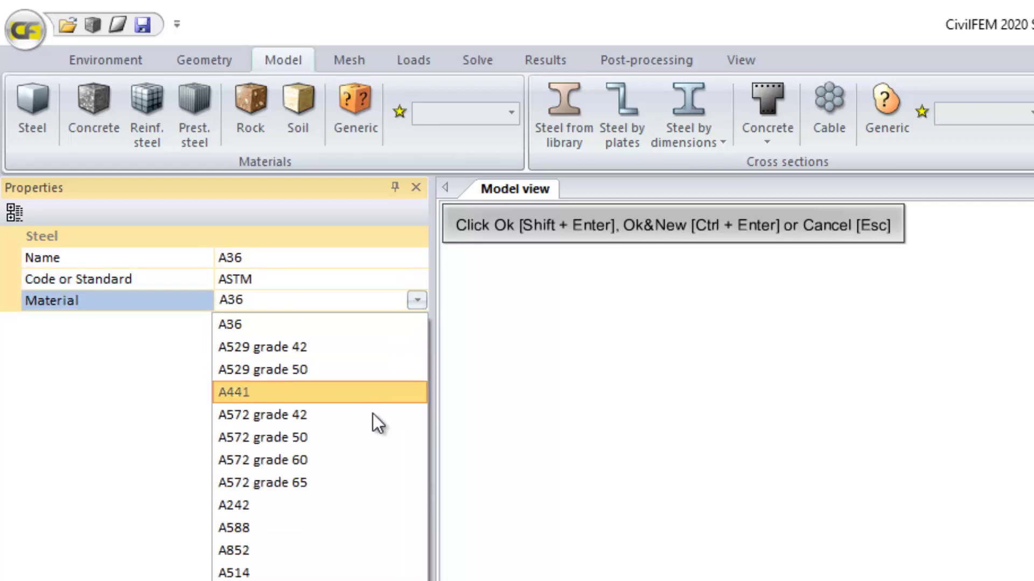
left_click(367, 502)
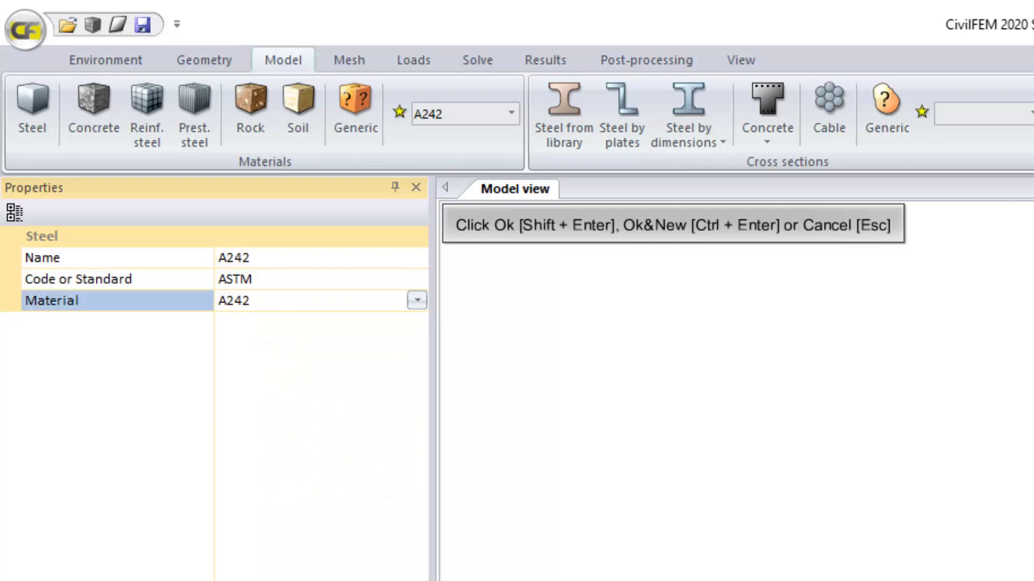
key("shift+Return")
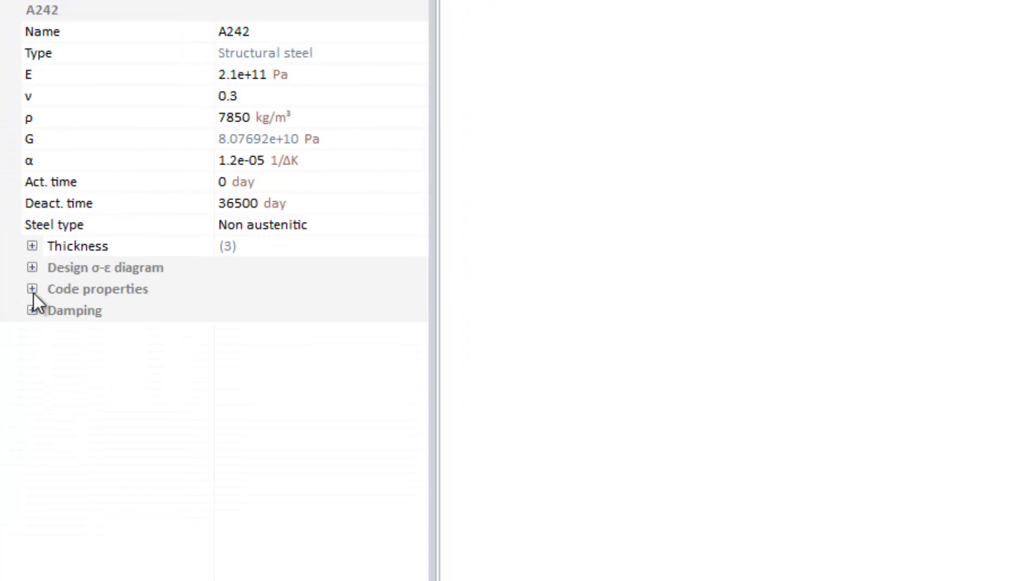
- Expand A242's code properties and inspect the γ0, γ1, γ2 factors and fy
left_click(32, 291)
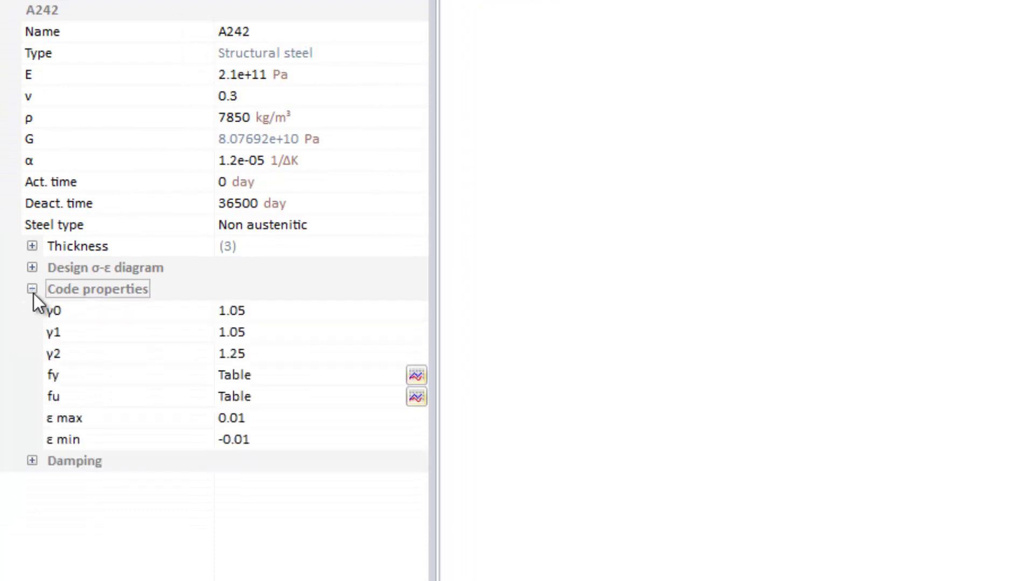
left_click(92, 323)
left_click(98, 312)
left_click(103, 341)
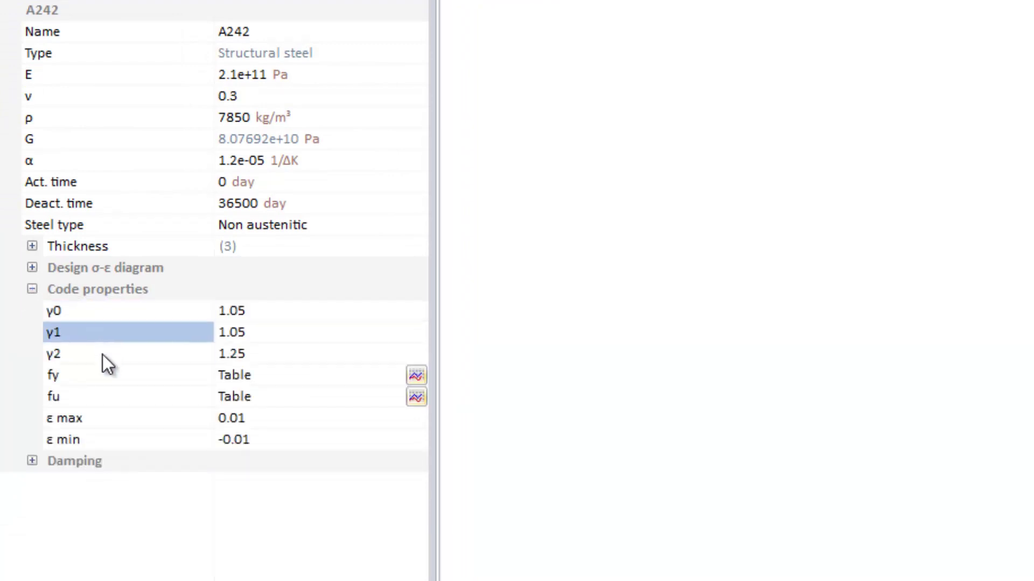
left_click(103, 366)
left_click(100, 351)
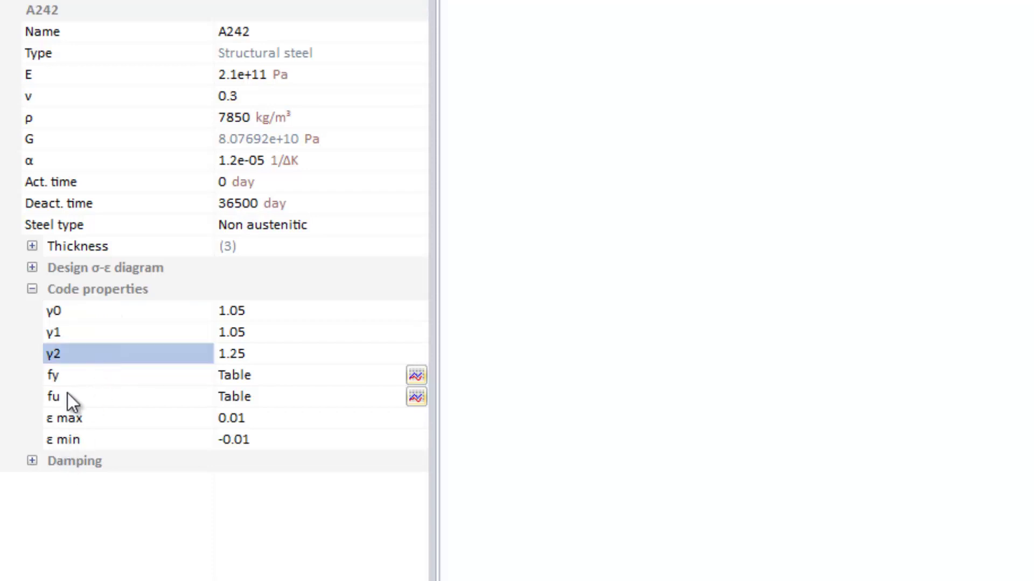
- Expand the design σ-ε diagrams and open the bilinear diagram's data table
left_click(32, 268)
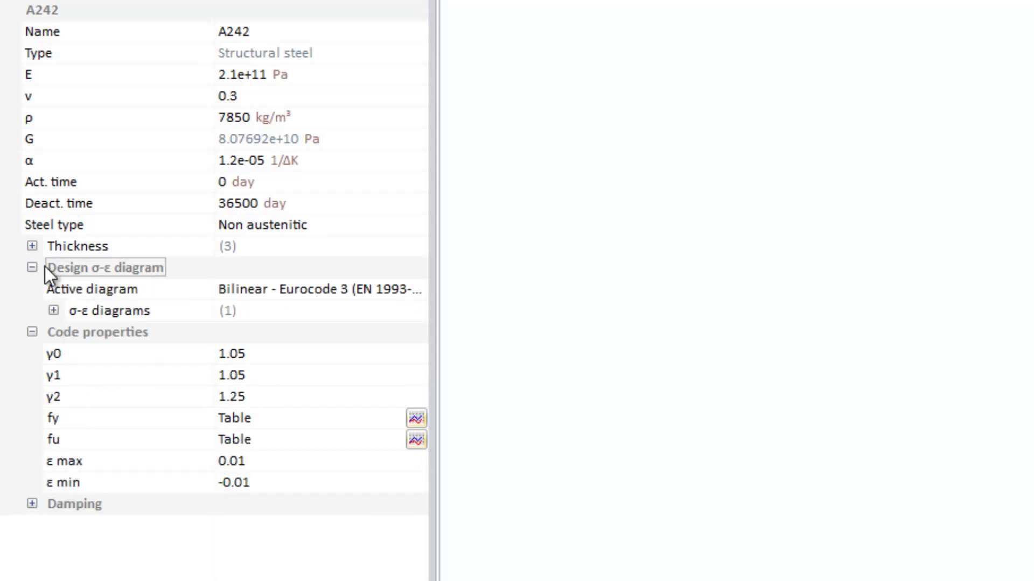
left_click(58, 313)
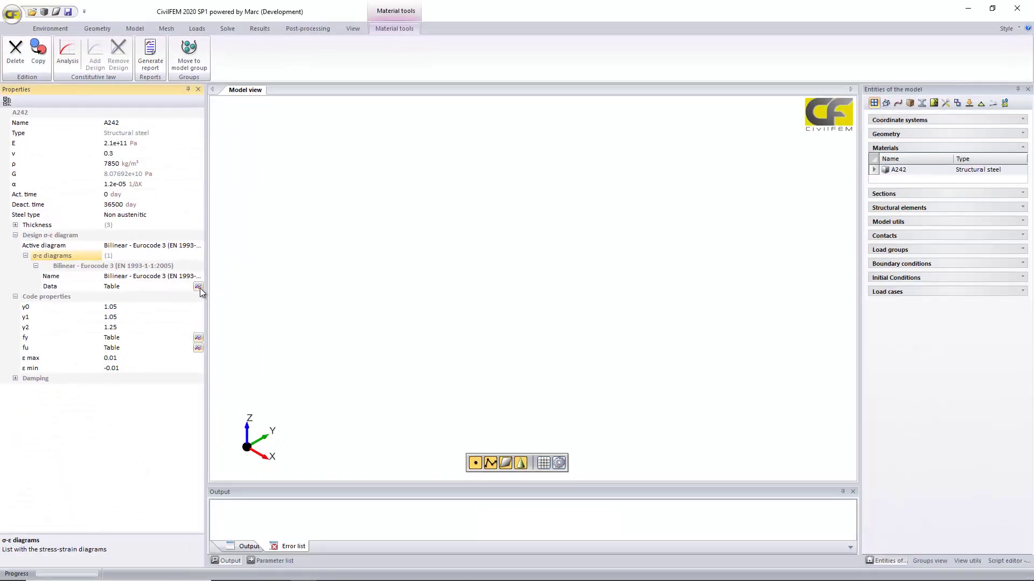
left_click(198, 287)
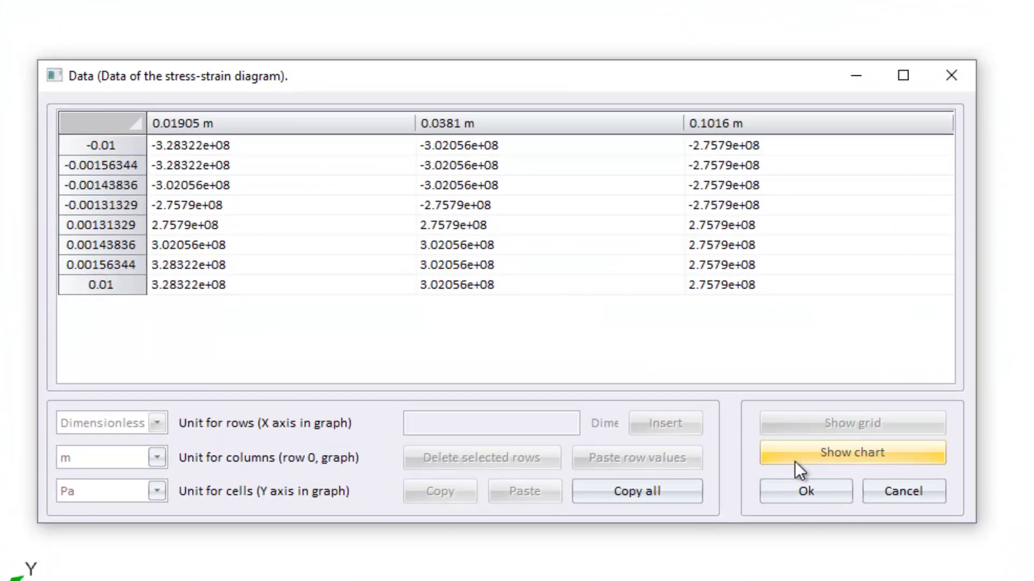
- View the A242 stress-strain data as a maximized chart, then close it discarding changes
left_click(795, 461)
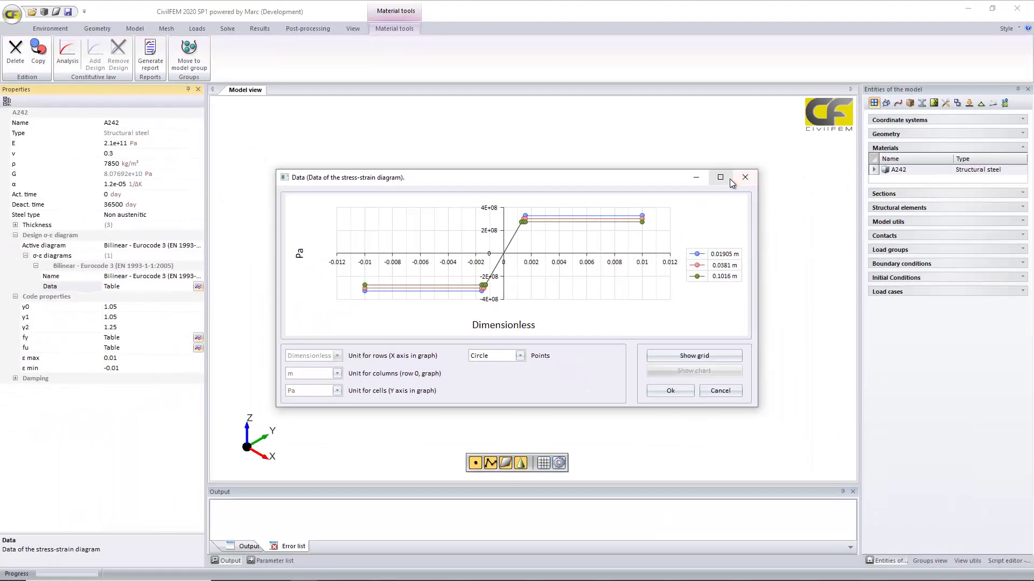
left_click(728, 178)
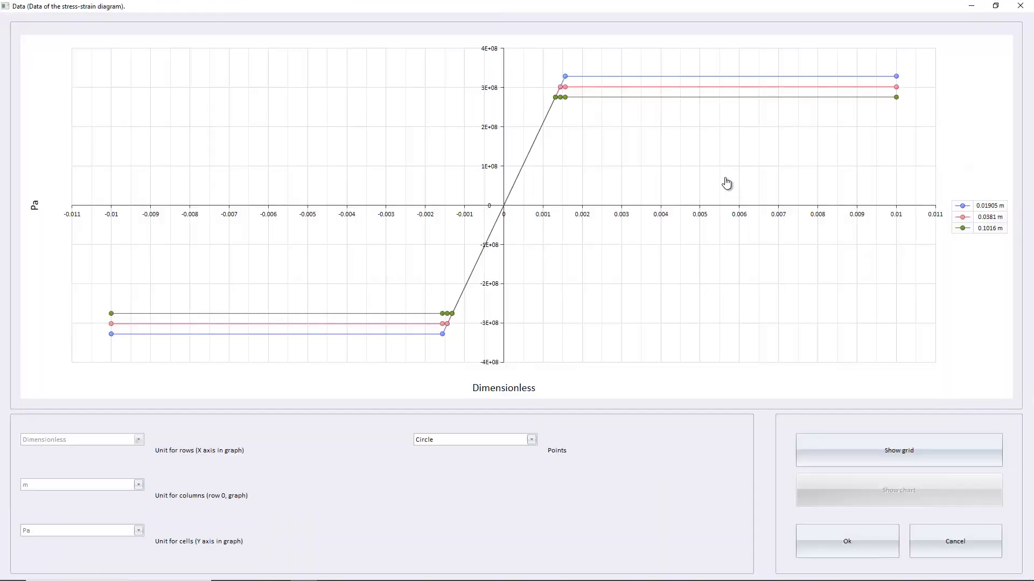
mouse_move(567, 84)
left_click(864, 457)
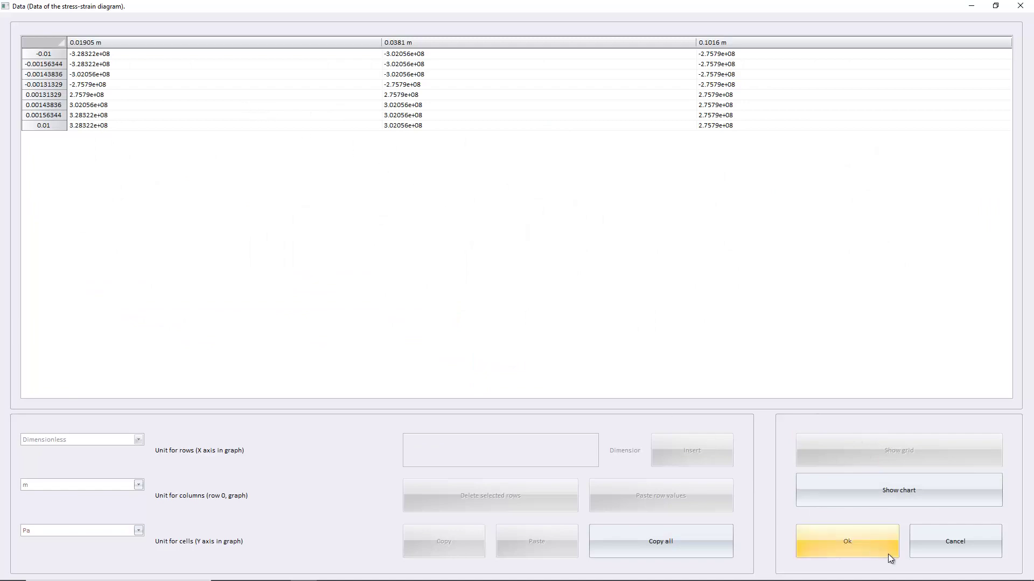
left_click(951, 535)
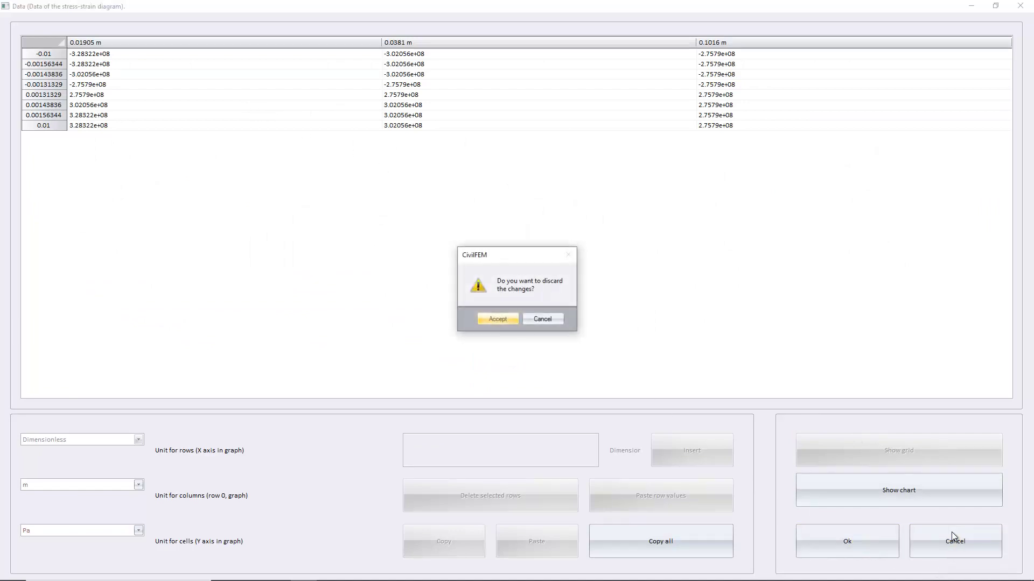
left_click(509, 321)
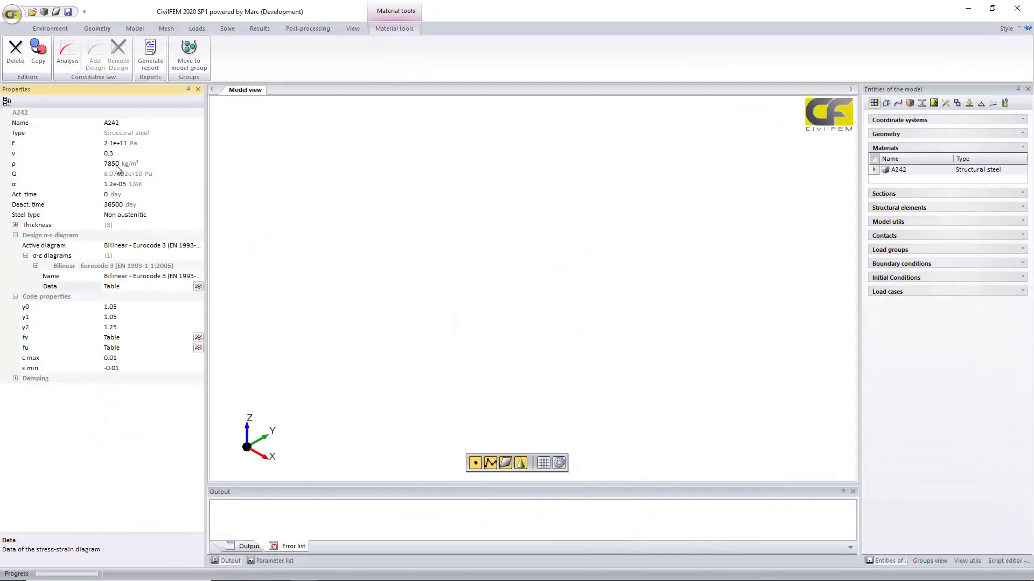
- Set the structural steel design code to AISC ASD fourteenth edition
left_click(61, 30)
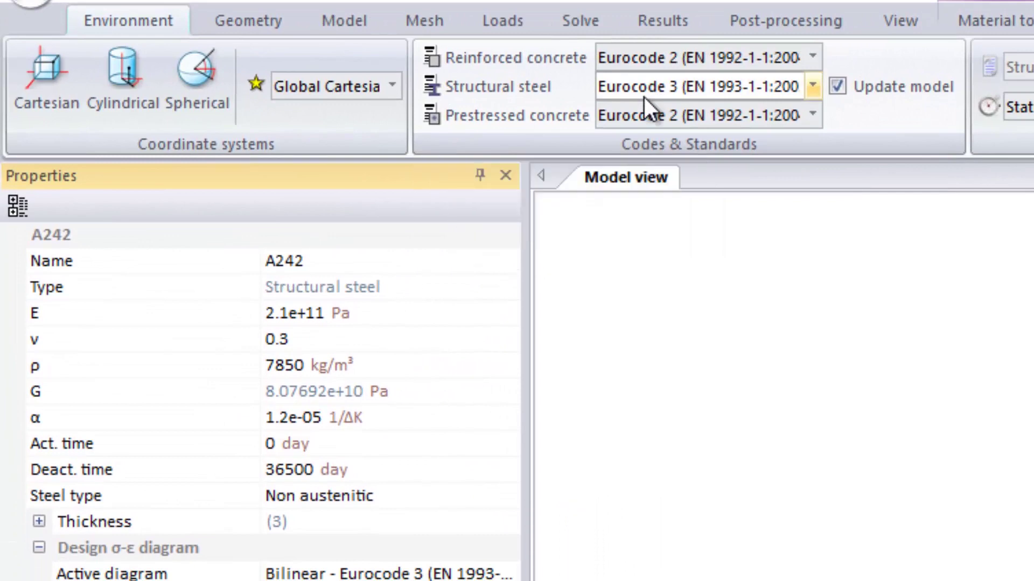
left_click(370, 83)
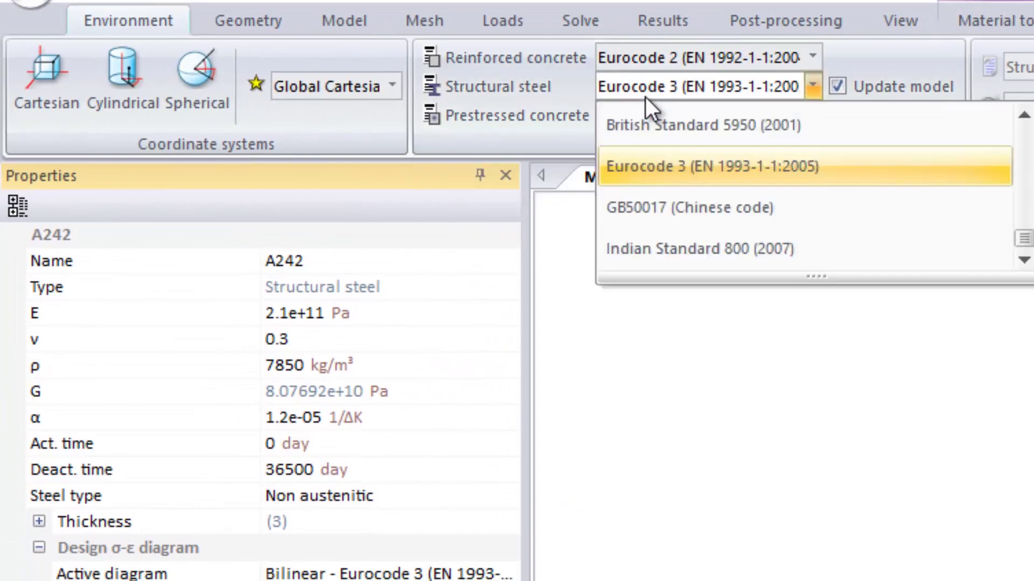
scroll(748, 152, "up", 3)
left_click(750, 111)
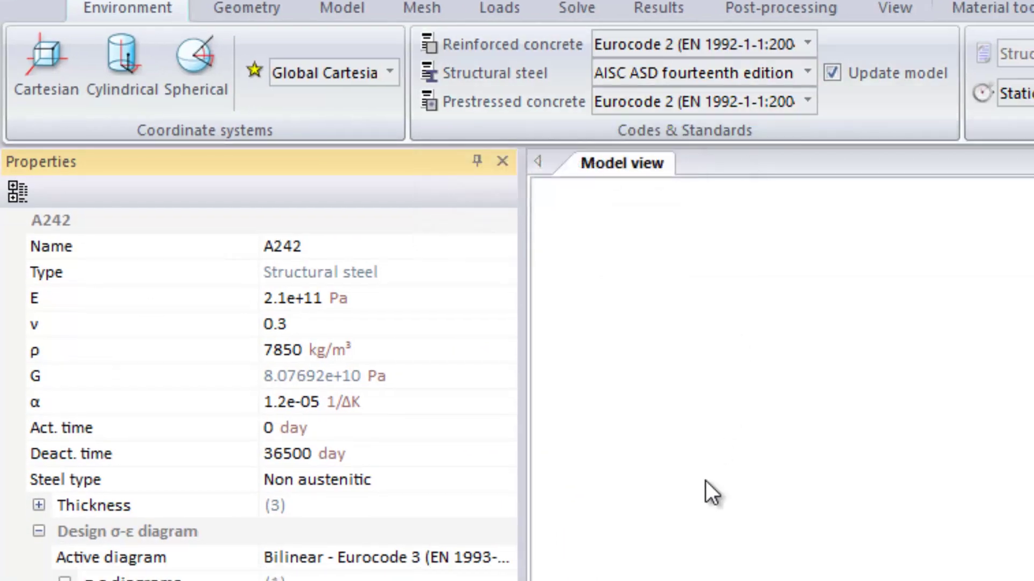
- Add a new ASTM A36 steel material to the model
left_click(342, 8)
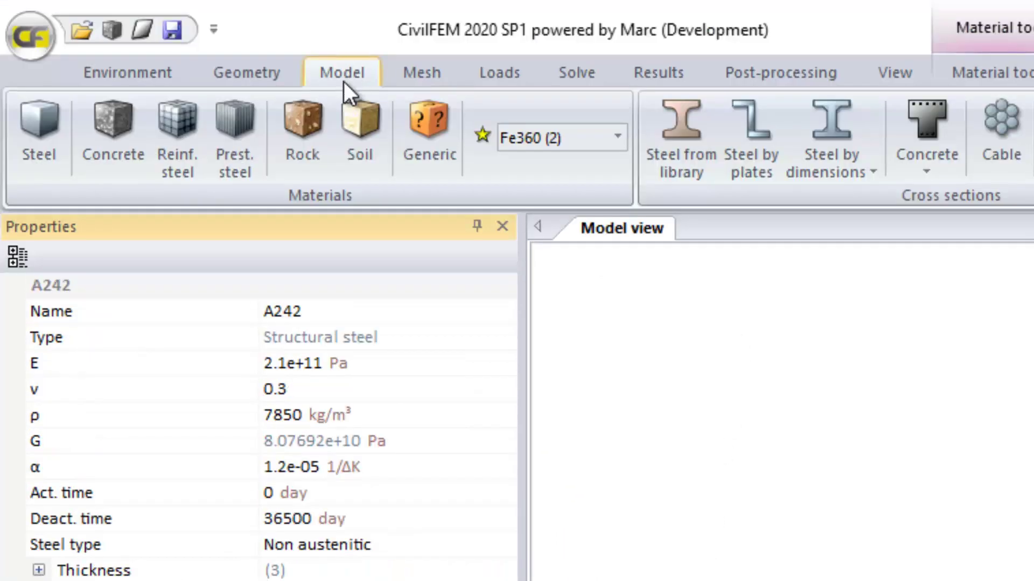
left_click(33, 156)
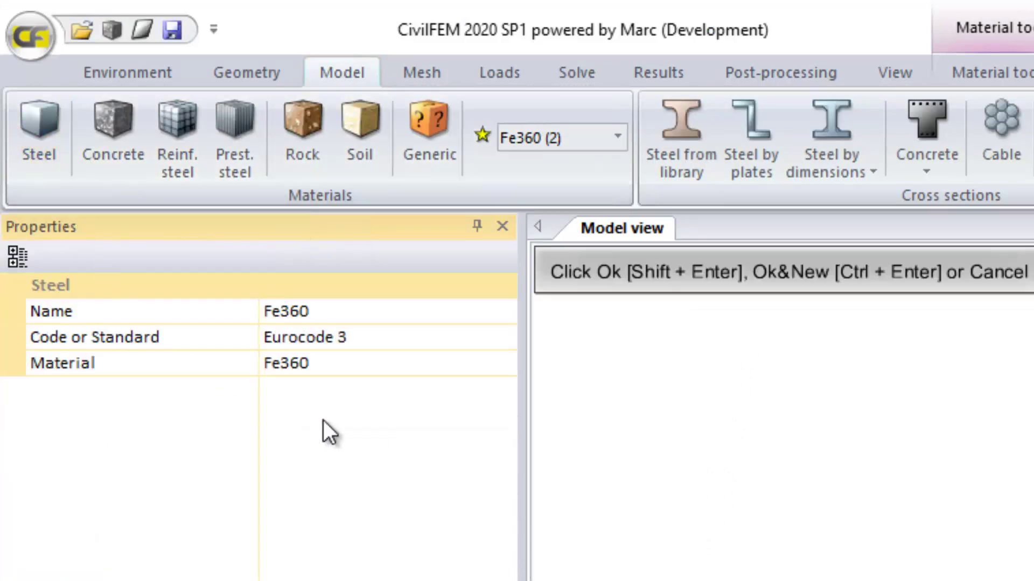
left_click(351, 344)
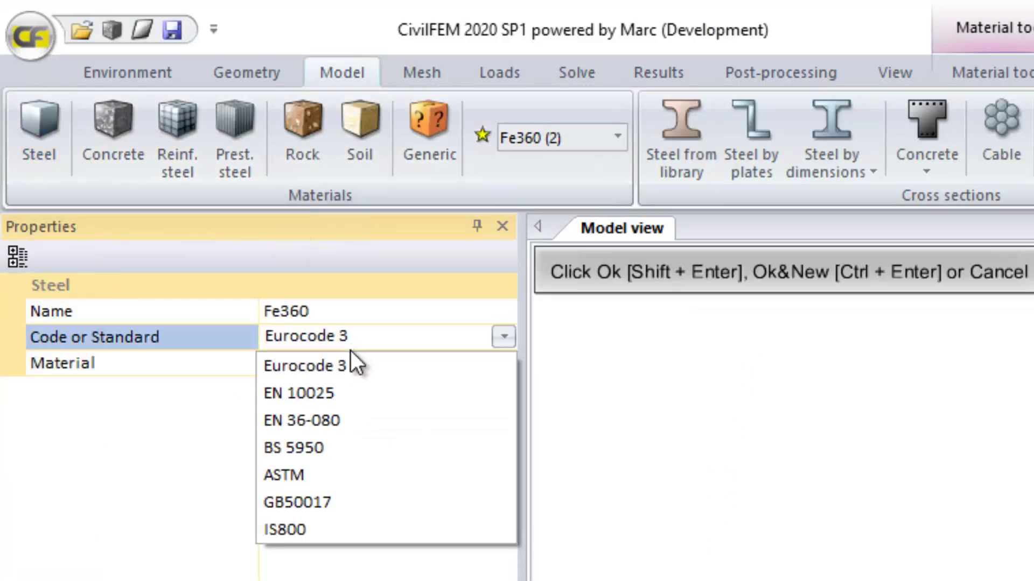
left_click(341, 476)
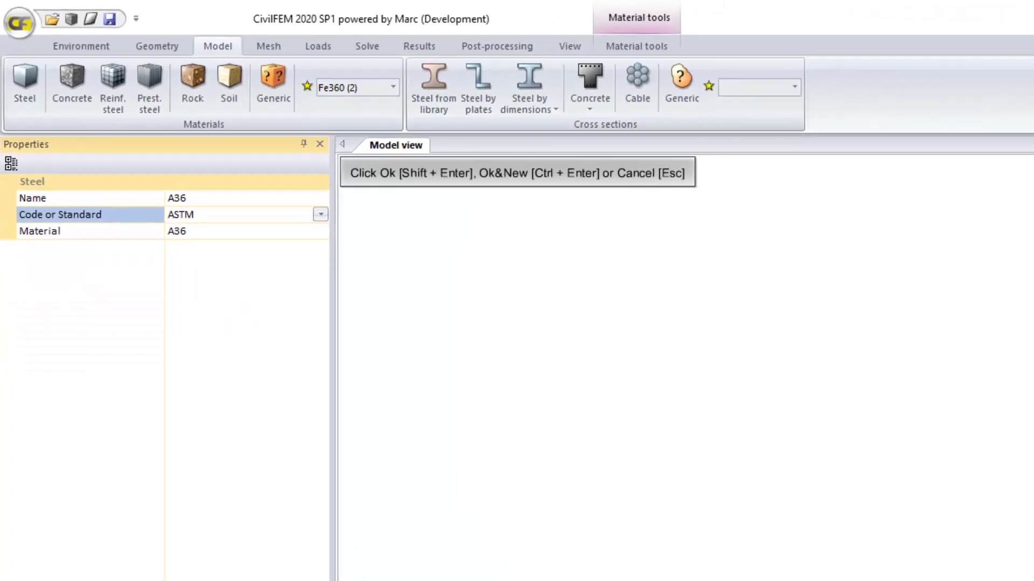
key("shift+Return")
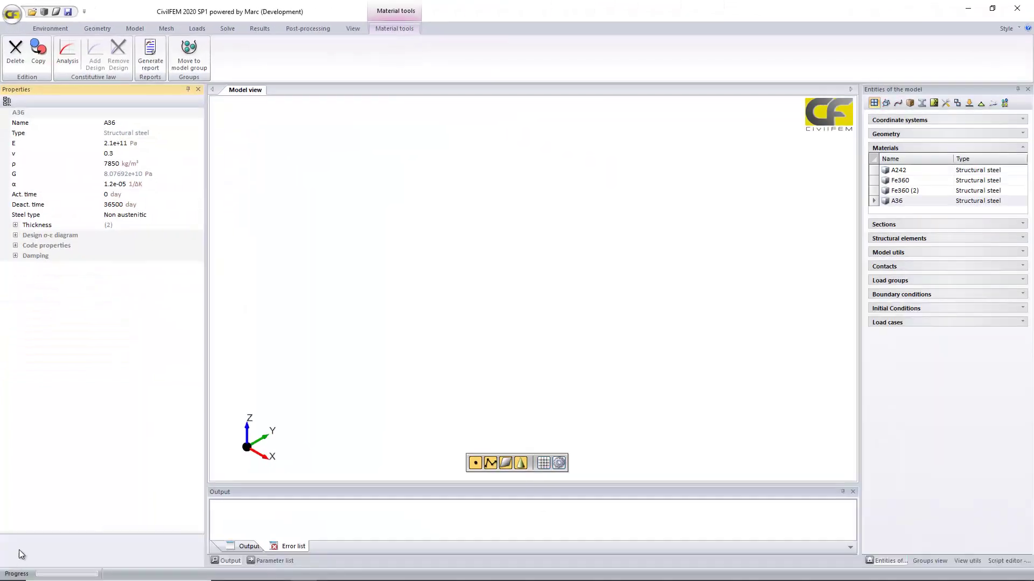
left_click(16, 235)
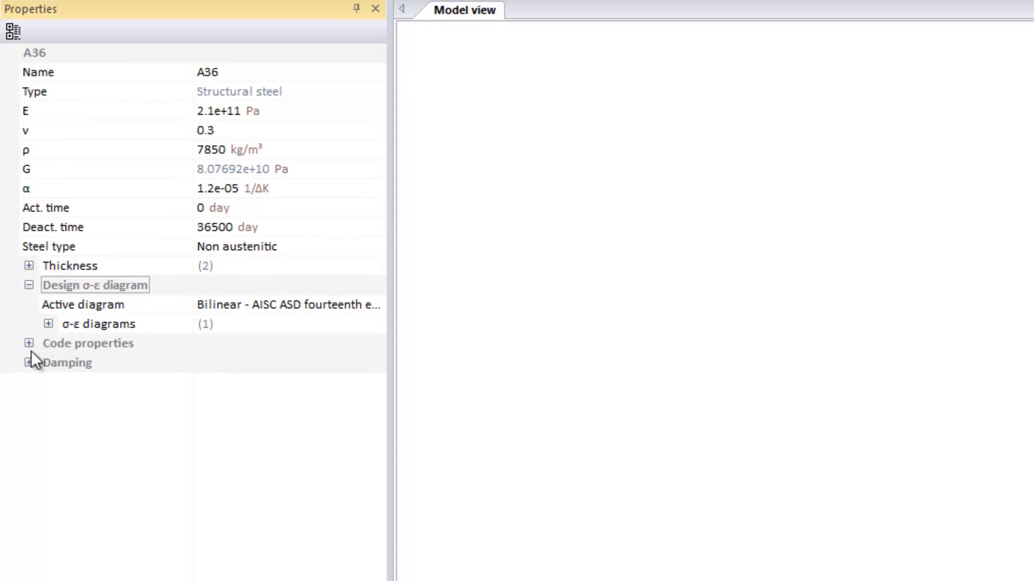
left_click(27, 344)
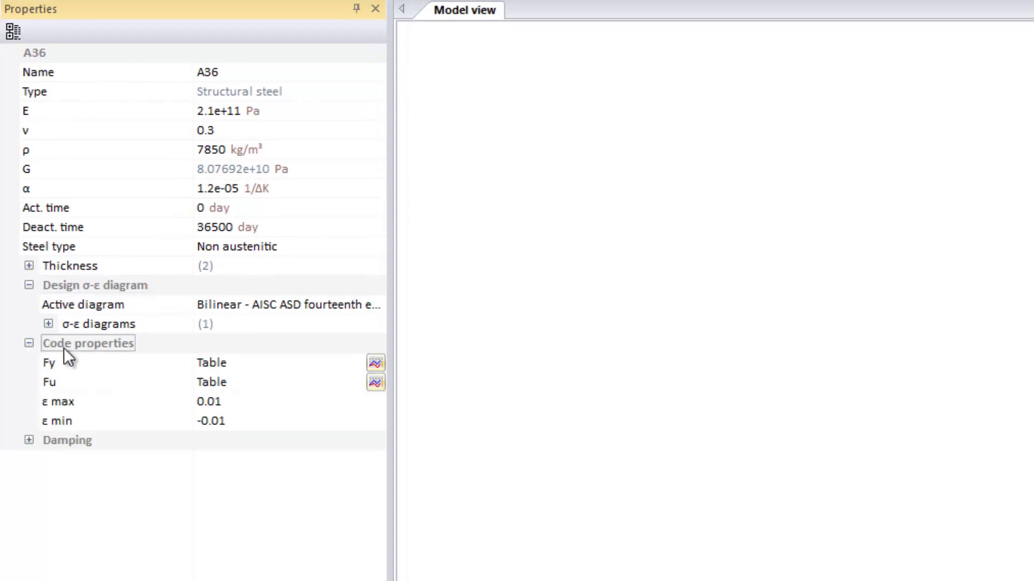
left_click(375, 363)
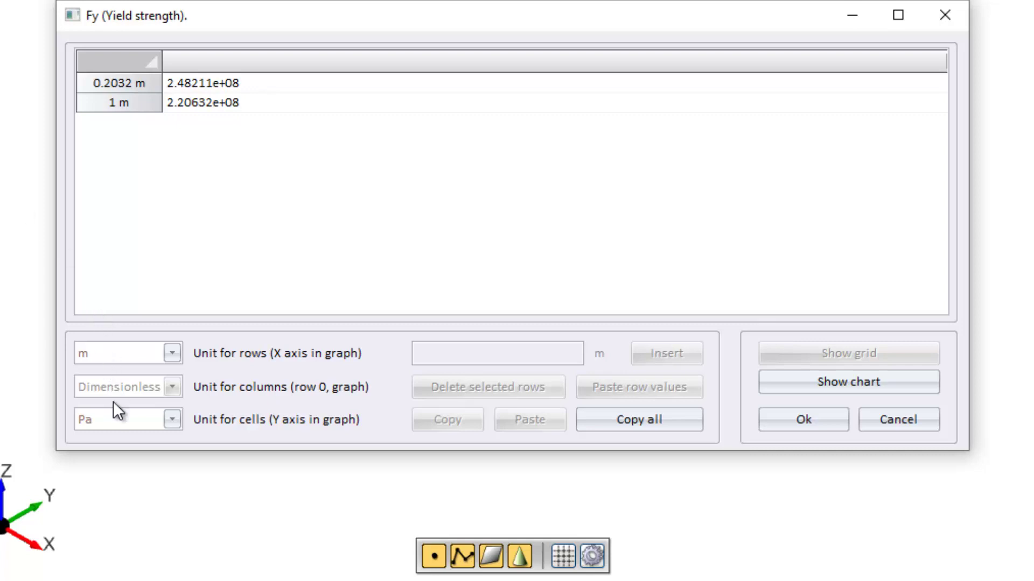
left_click(118, 417)
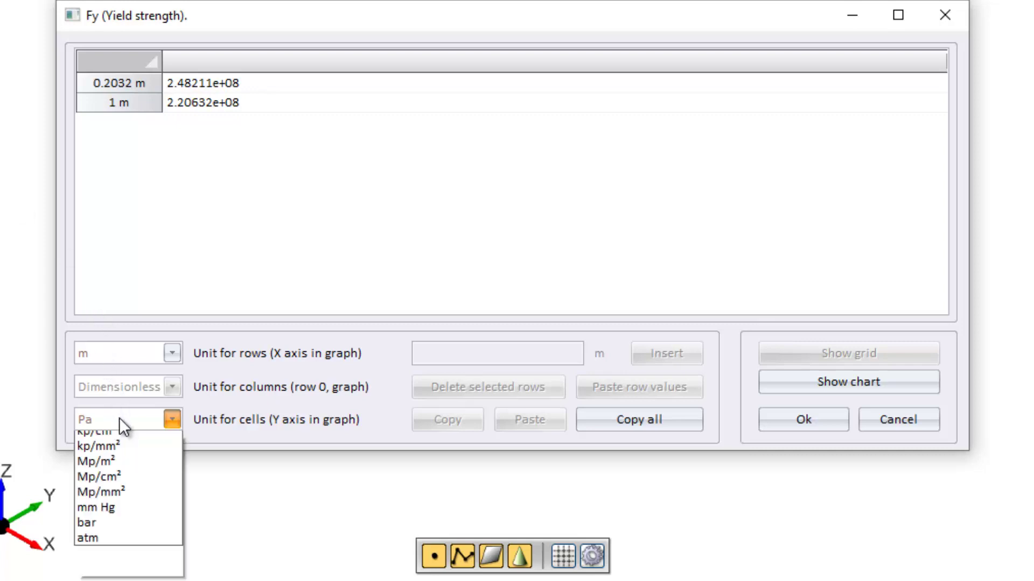
key("Escape")
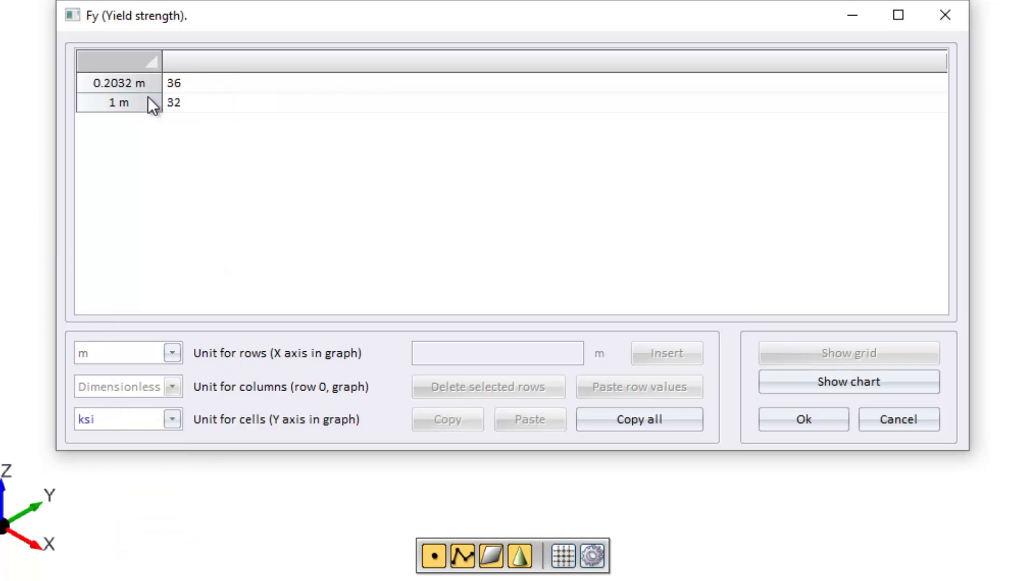
left_click(155, 355)
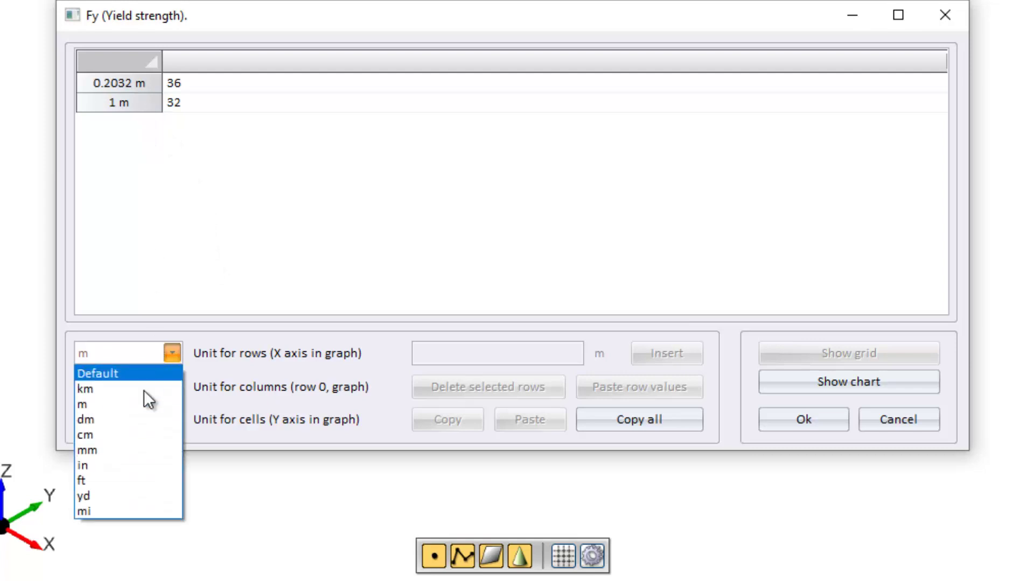
left_click(123, 468)
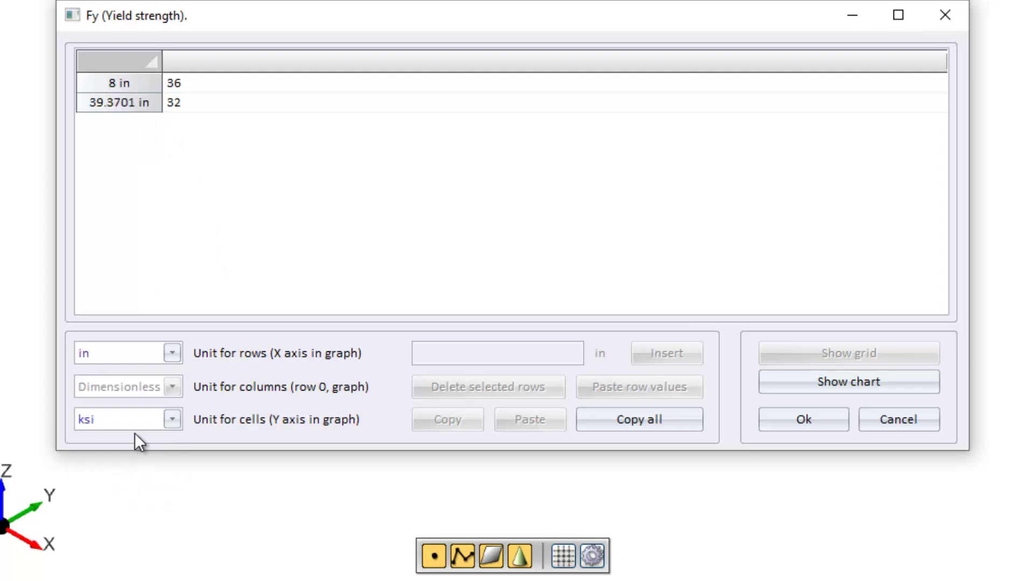
left_click(905, 418)
left_click(477, 282)
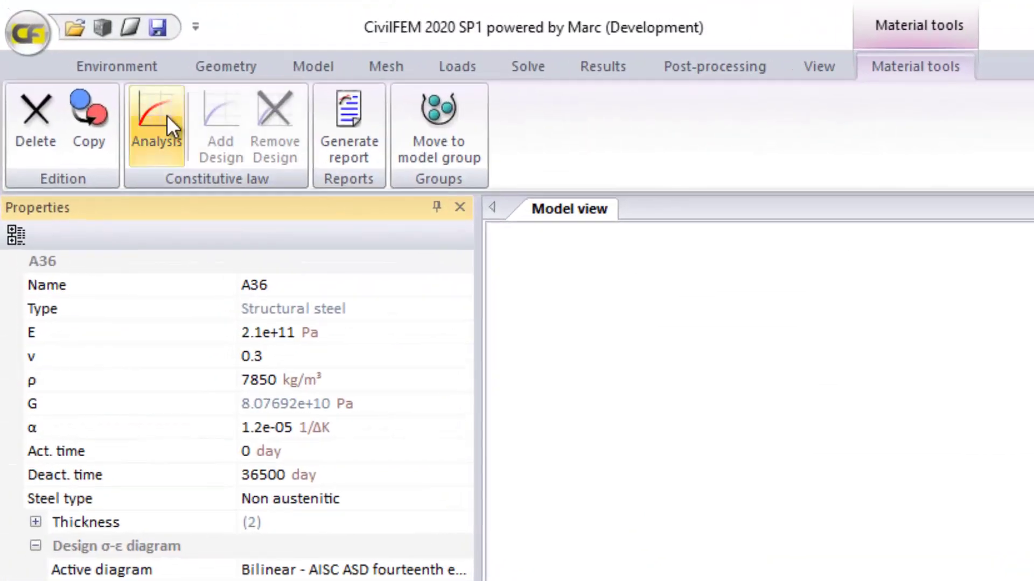
- Give the A36 steel an analysis σ-ε diagram of type Bilinear
left_click(98, 67)
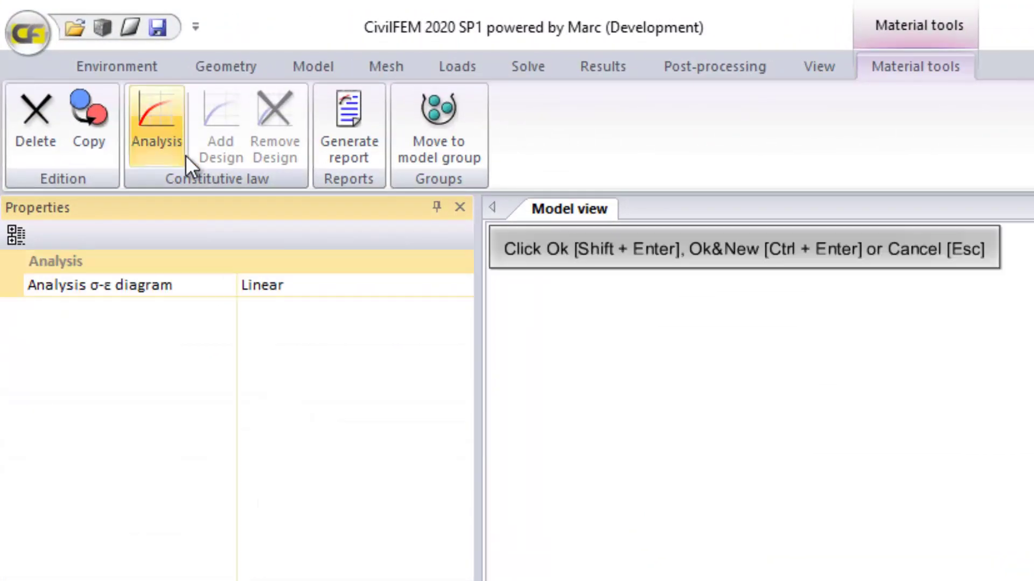
left_click(317, 284)
left_click(318, 281)
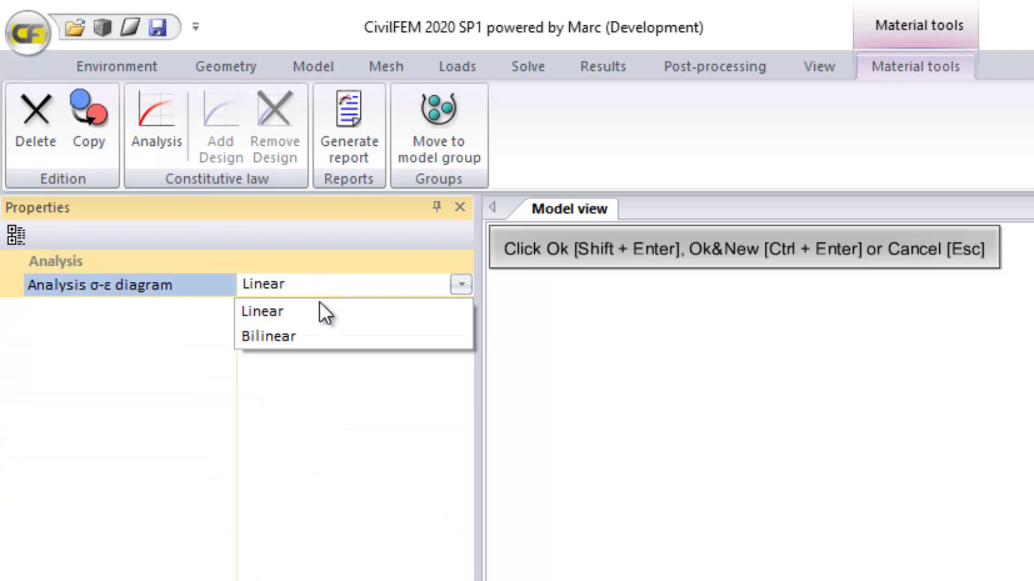
left_click(322, 337)
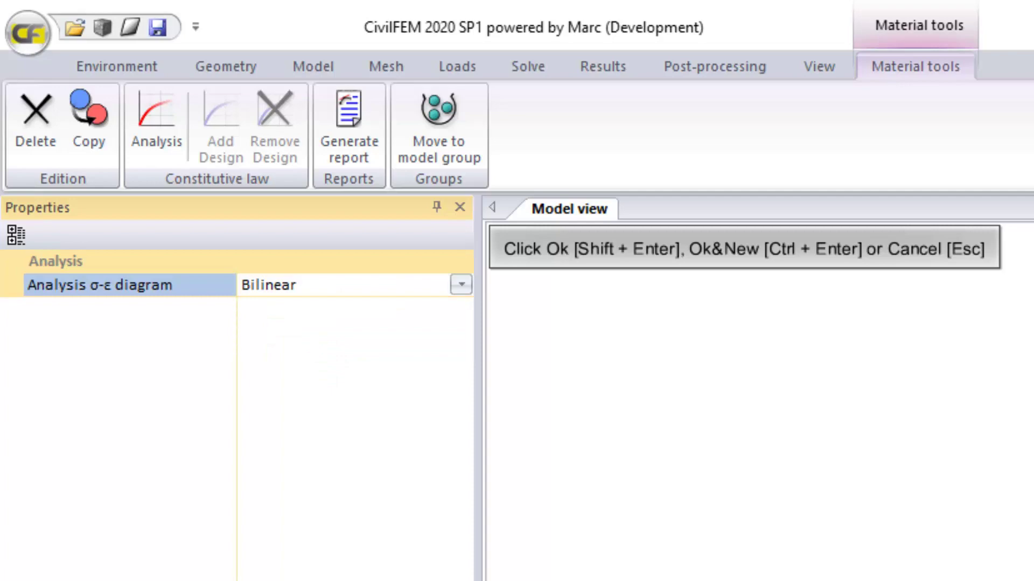
key("shift+Return")
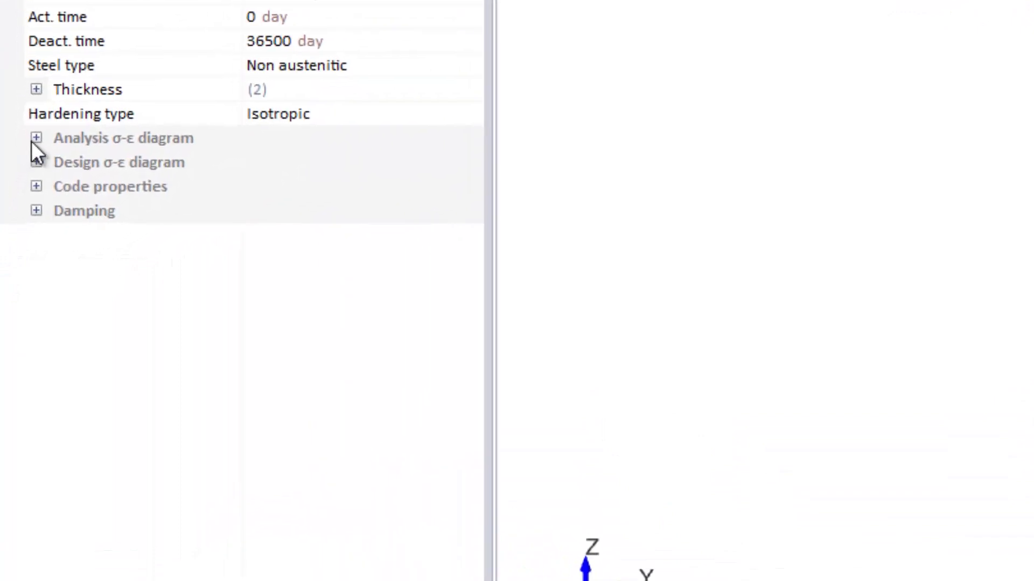
- Review the Bilinear data table in ksi and inches as a chart, then discard changes
left_click(38, 141)
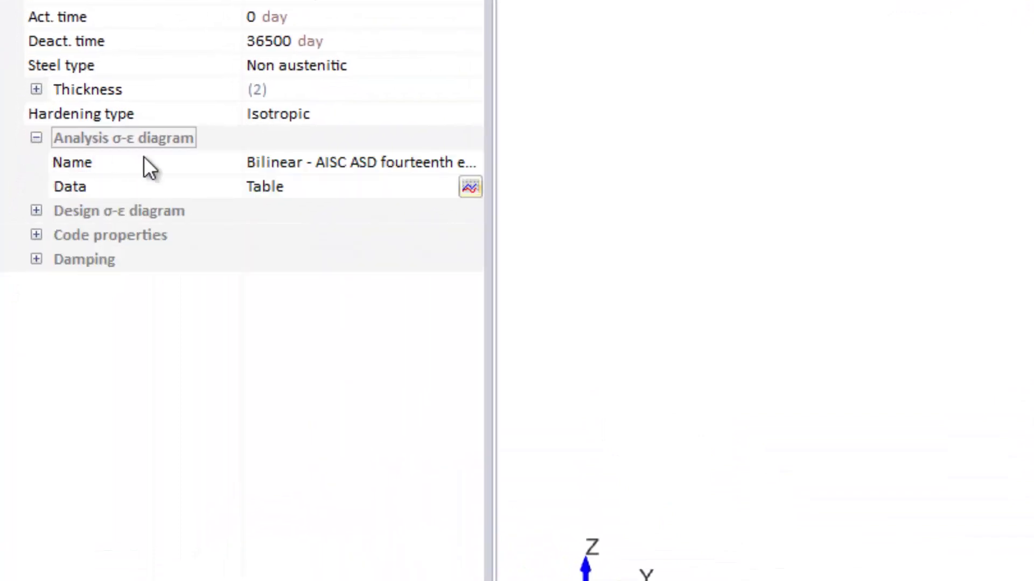
left_click(470, 187)
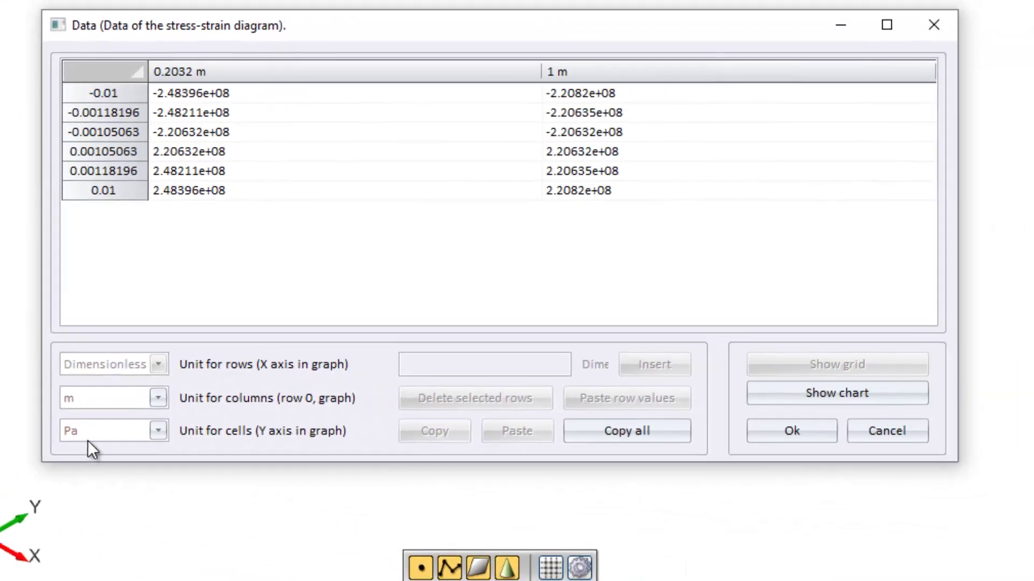
left_click(88, 431)
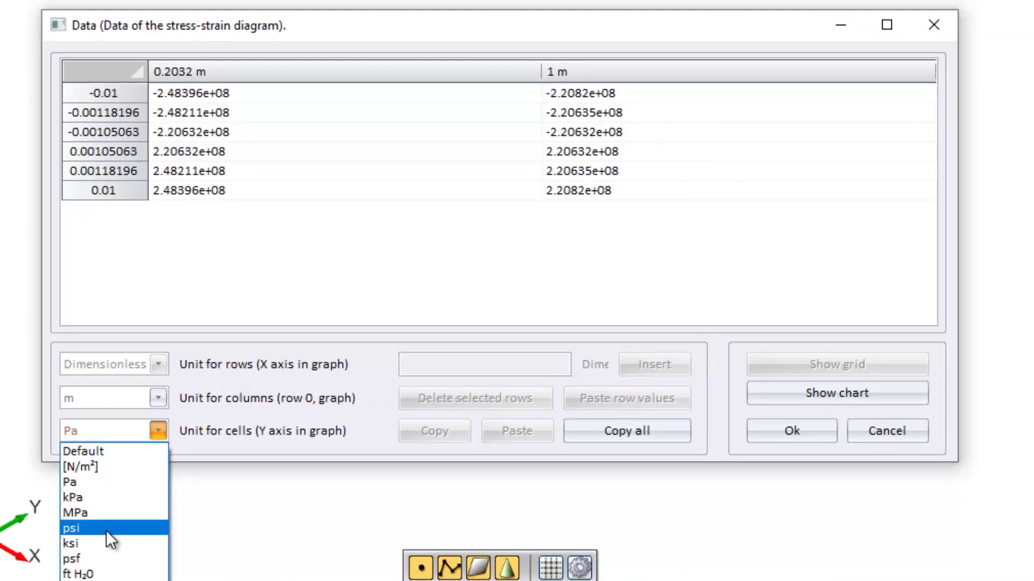
left_click(108, 544)
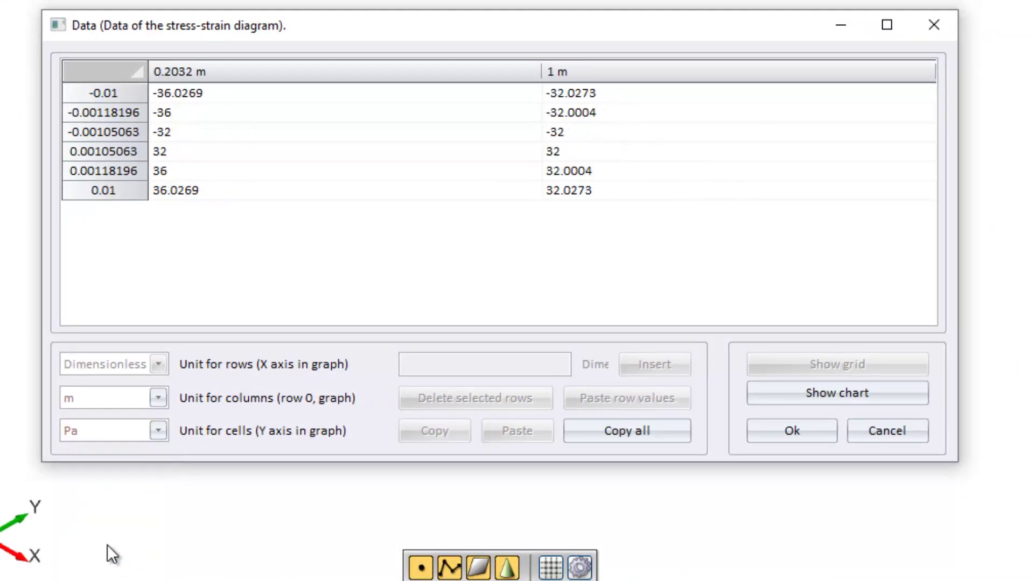
left_click(139, 404)
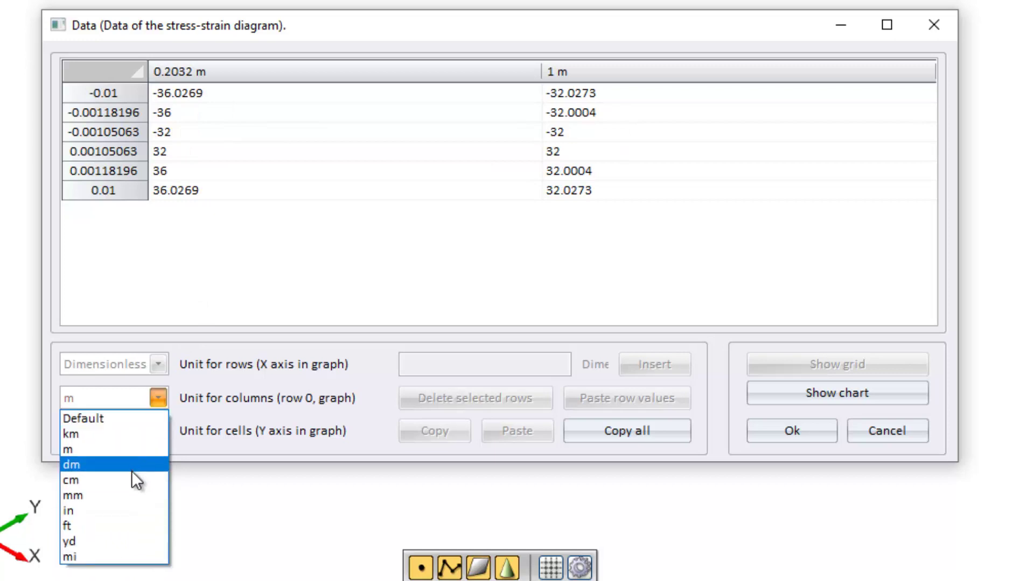
left_click(125, 509)
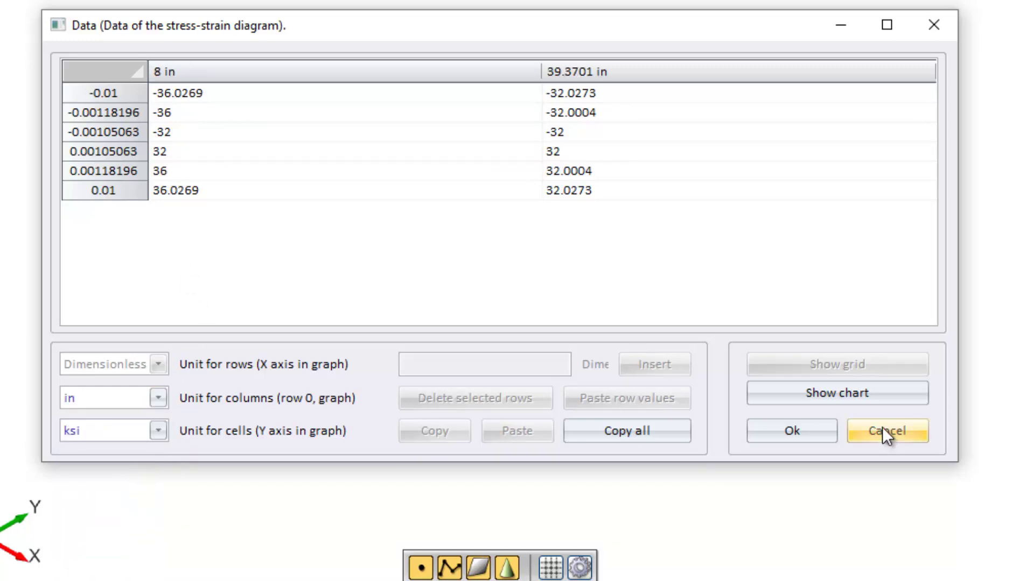
left_click(879, 400)
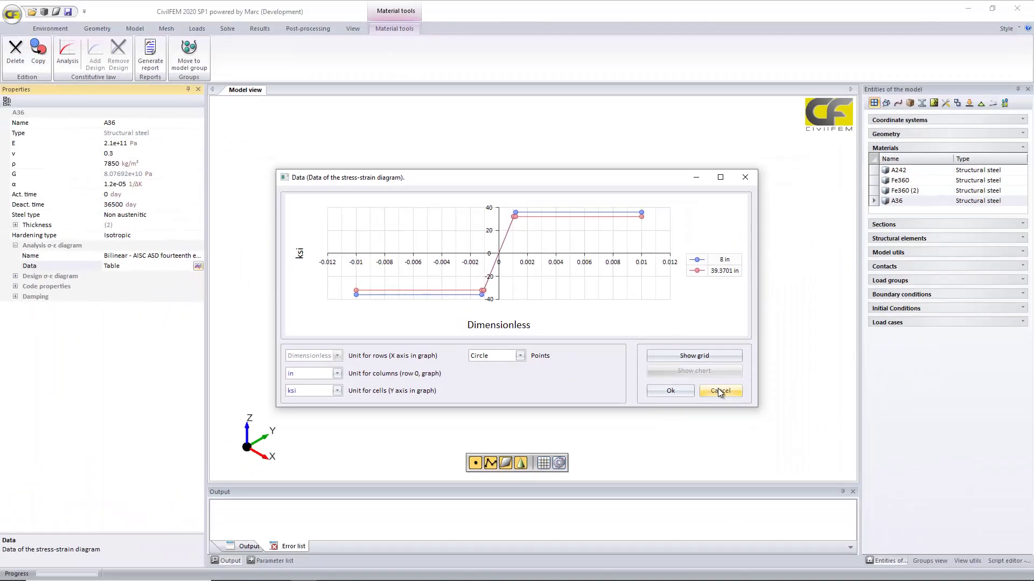
left_click(720, 391)
left_click(496, 319)
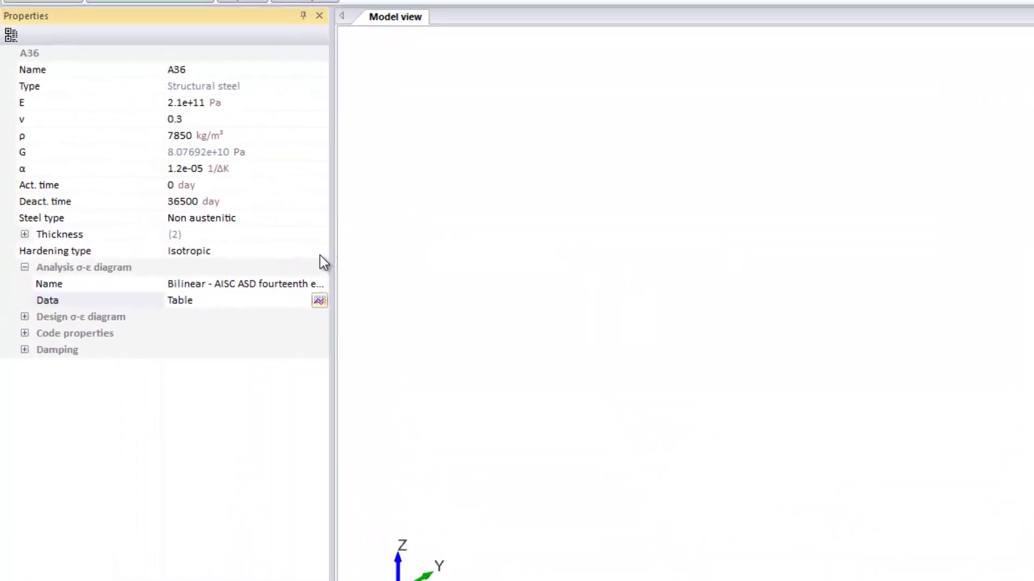
- Set A36's hardening type to Combined and expand its damping properties
left_click(318, 254)
left_click(251, 289)
left_click(227, 298)
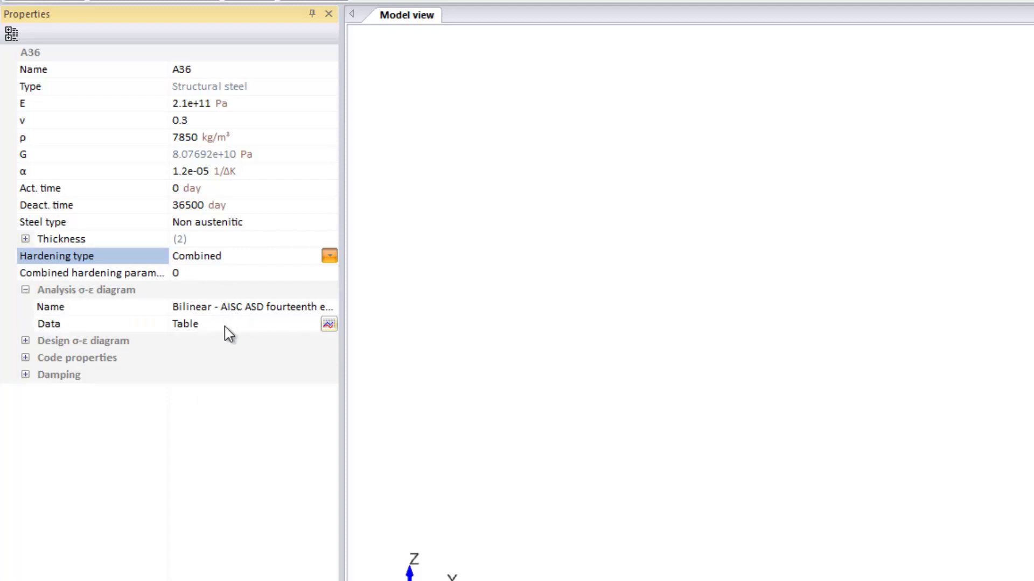
left_click(25, 376)
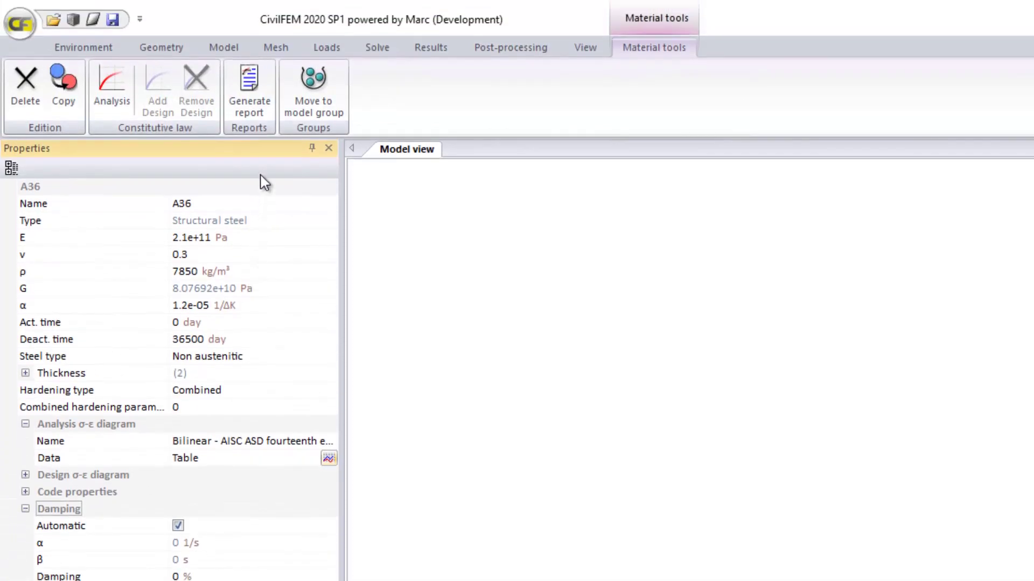
- Create a new concrete material of grade C35/45
left_click(232, 47)
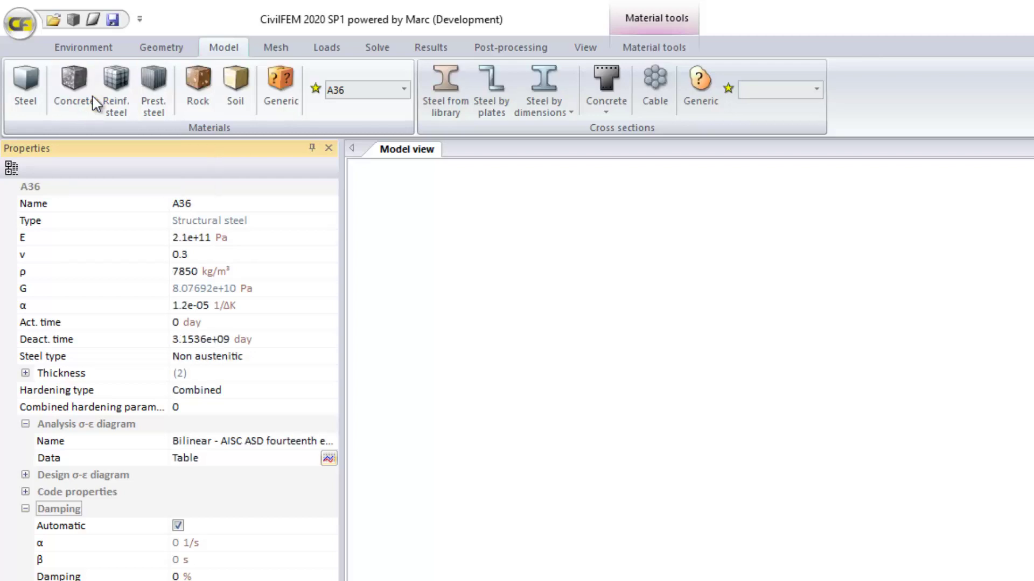
left_click(94, 102)
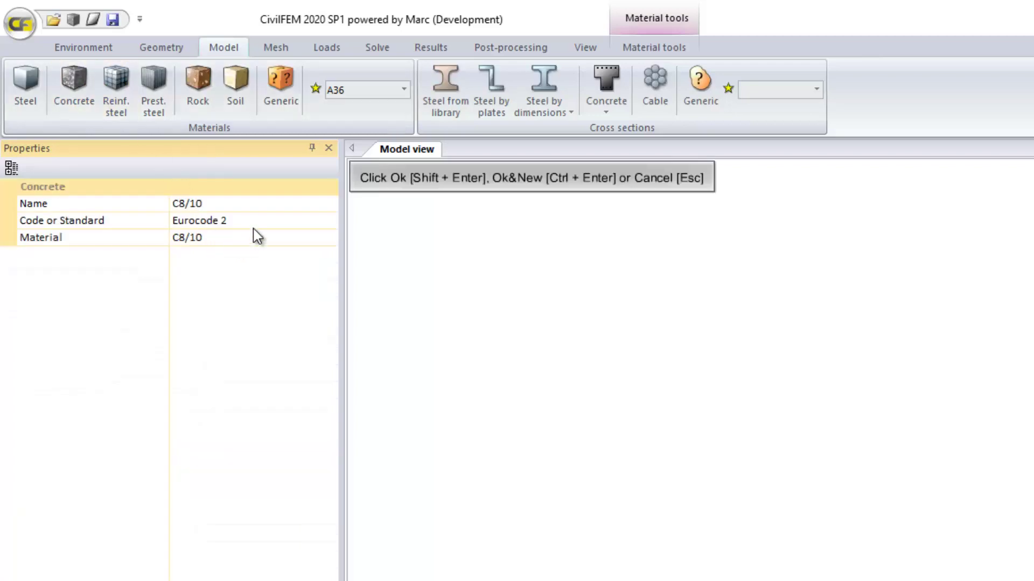
left_click(274, 237)
left_click(275, 241)
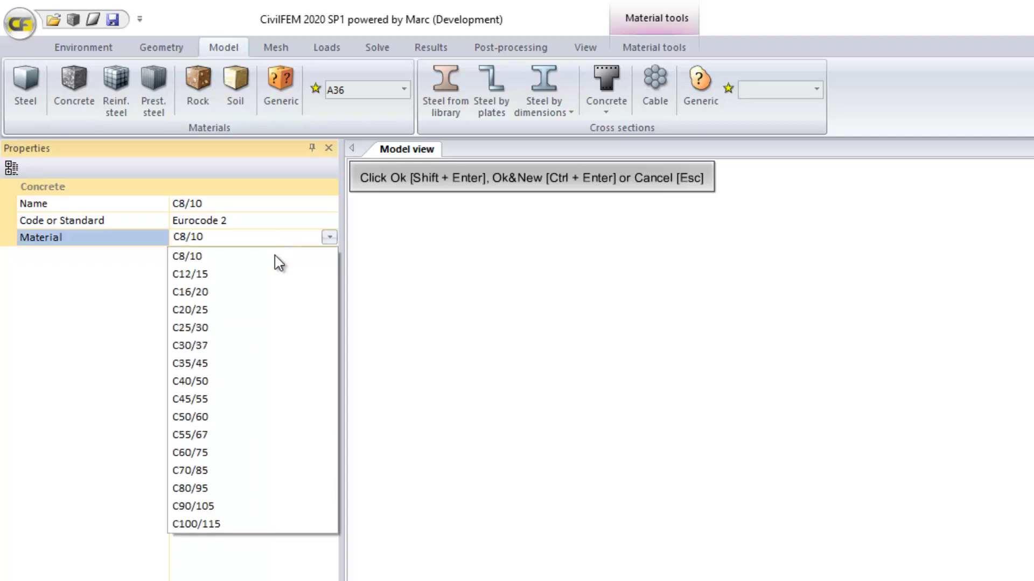
left_click(256, 359)
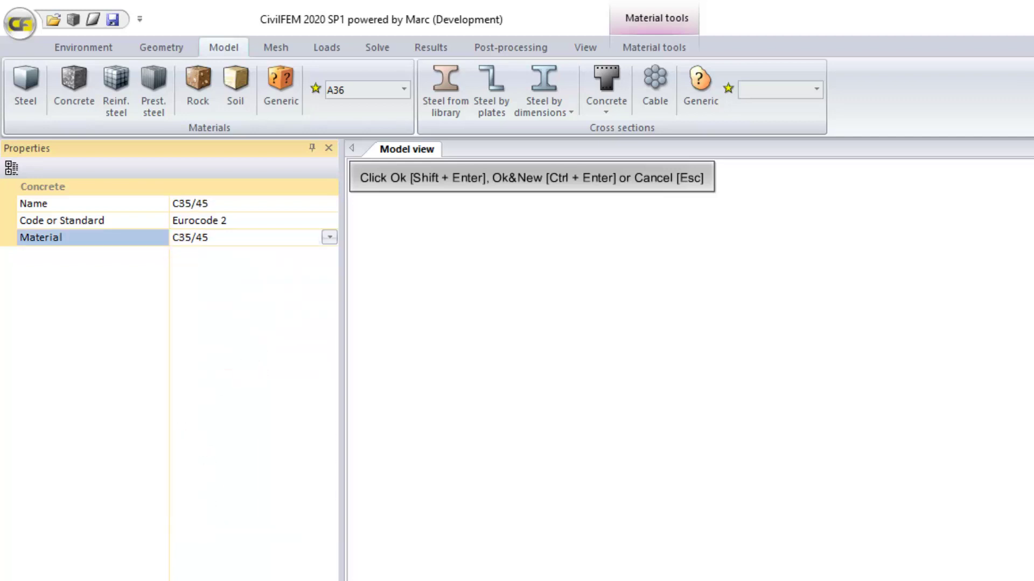
key("shift+Return")
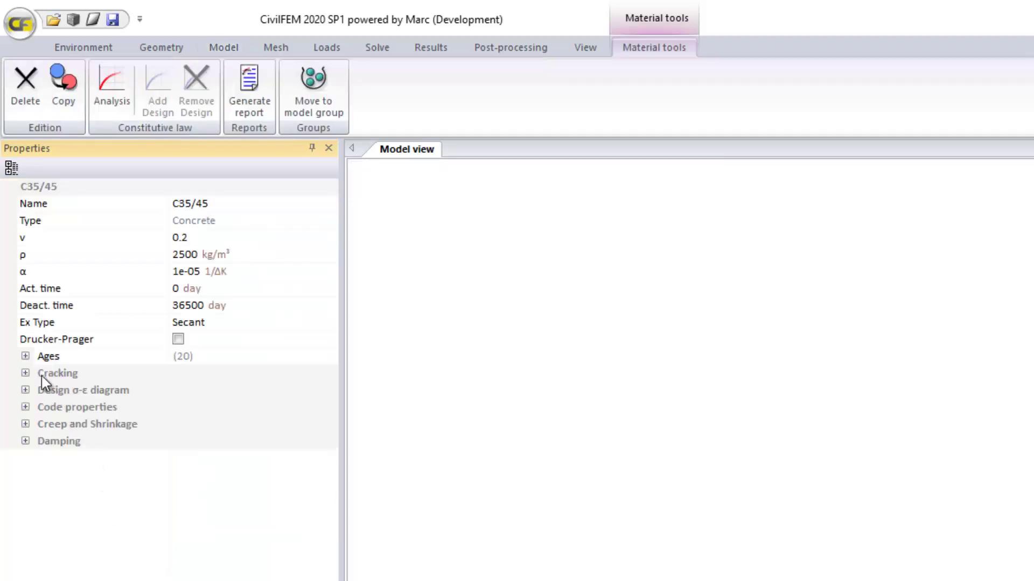
- Check the concrete ages list, then expand the C35/45 code properties
left_click(26, 356)
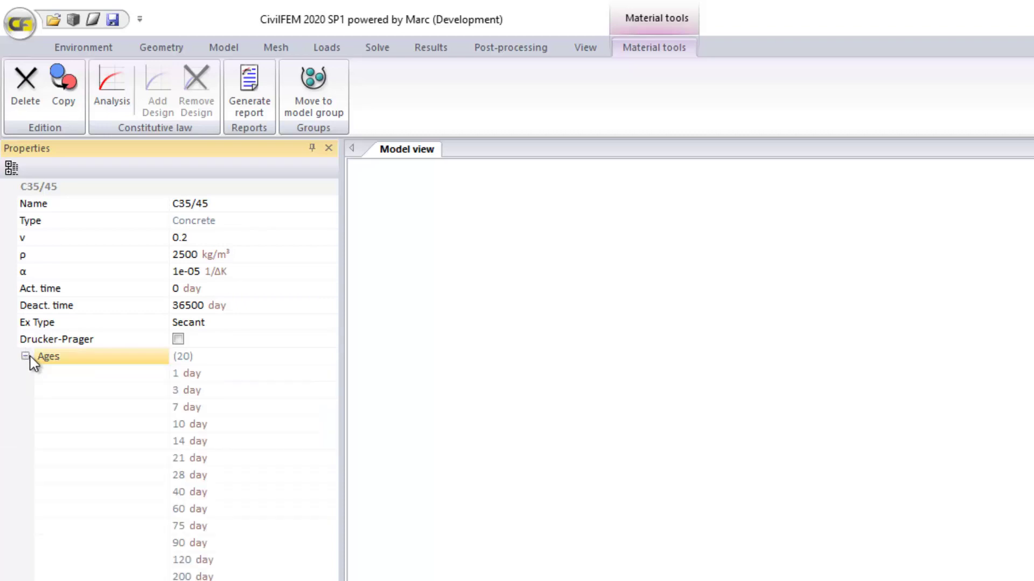
left_click(26, 356)
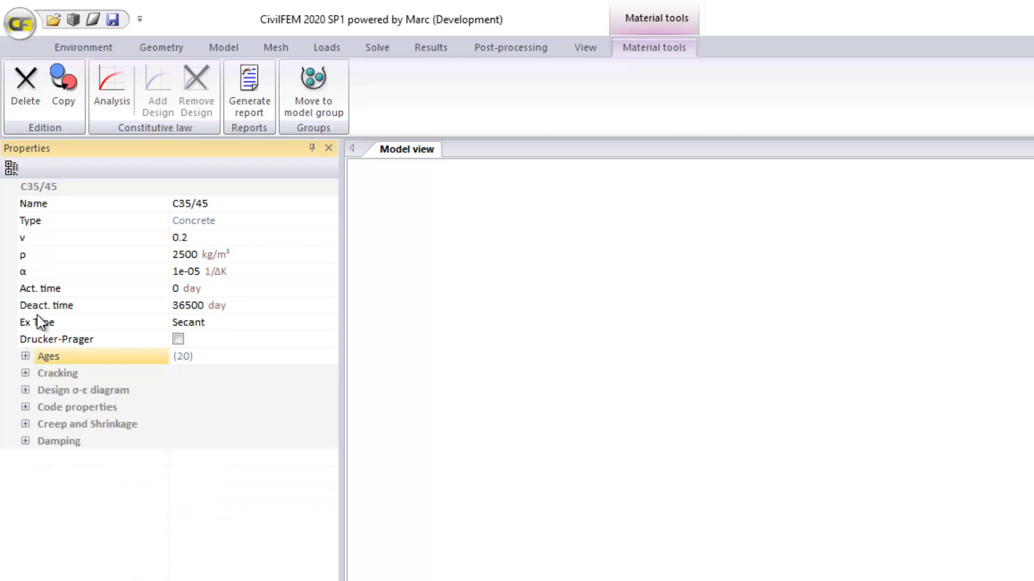
left_click(25, 407)
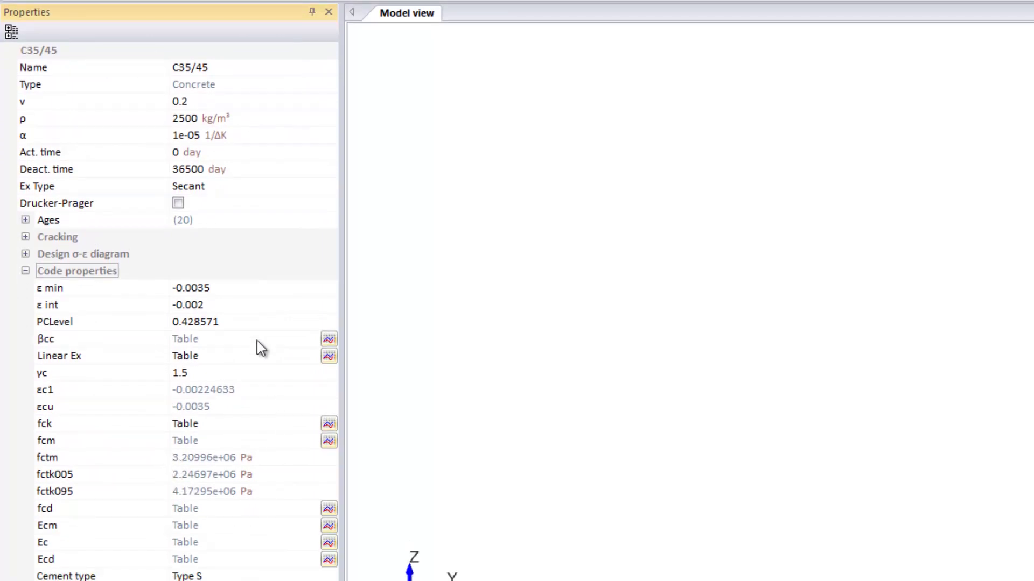
- View the Linear Ex table in MPa as a chart, then close it discarding changes
left_click(329, 357)
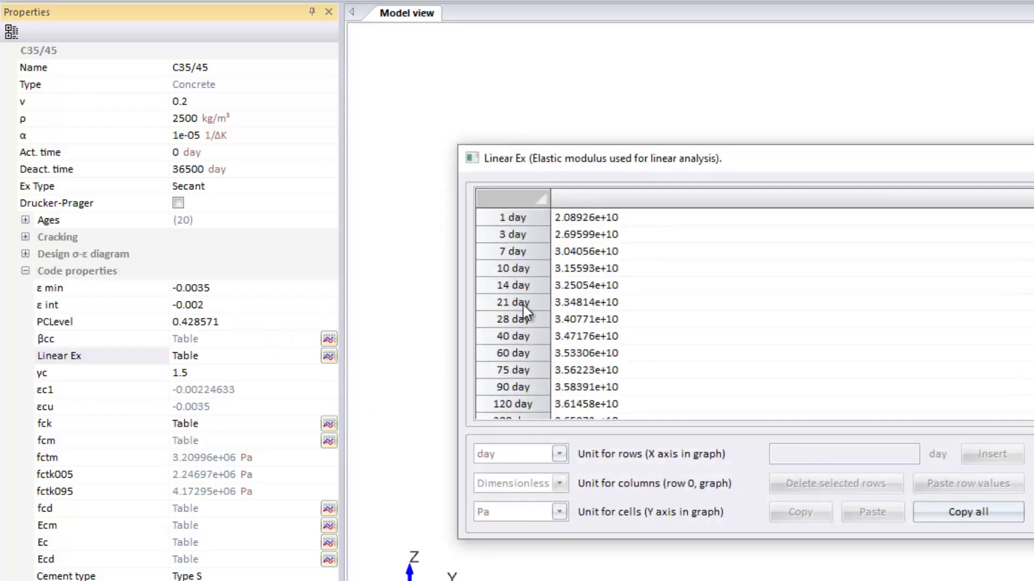
left_click(519, 513)
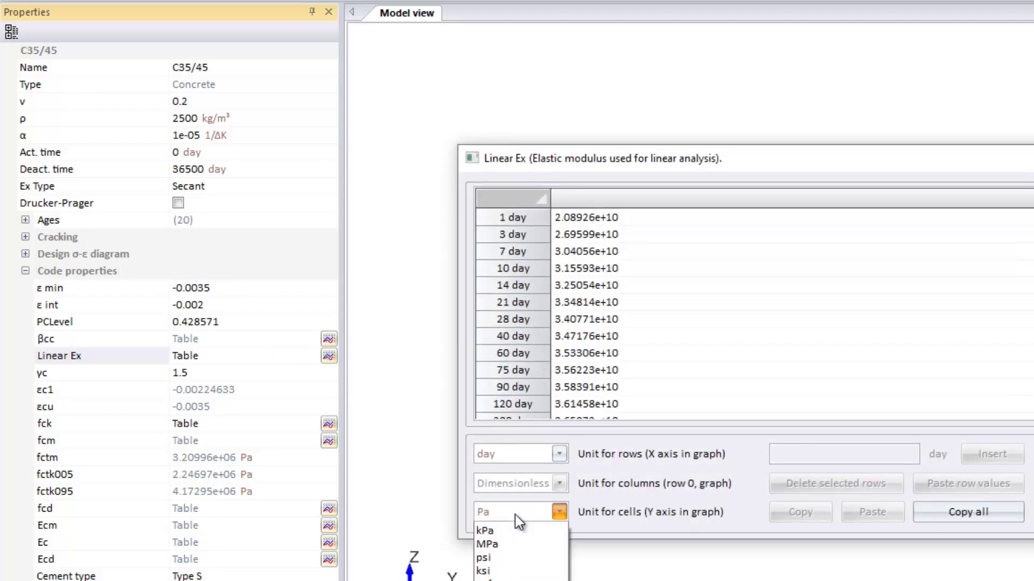
left_click(508, 580)
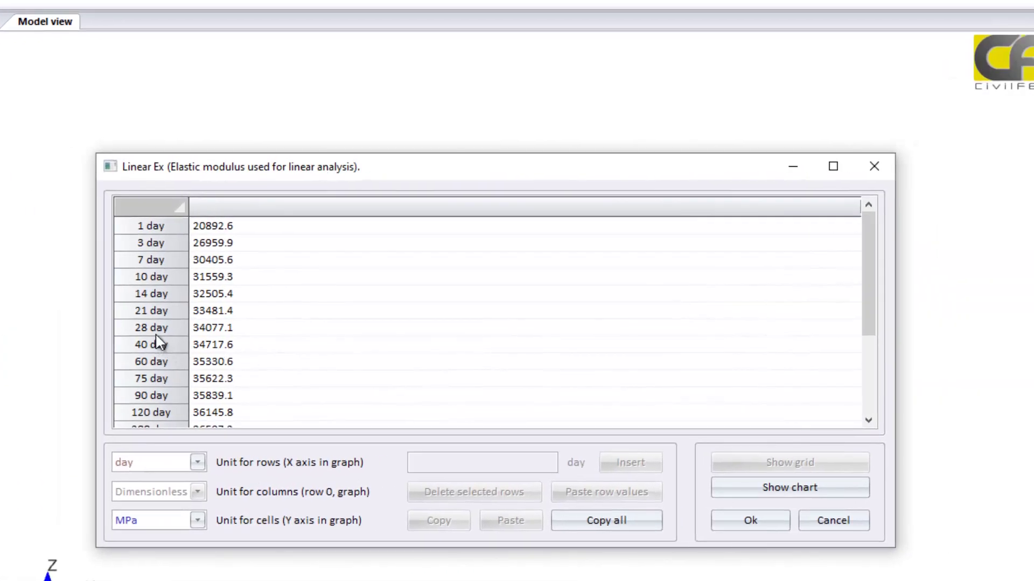
left_click(790, 488)
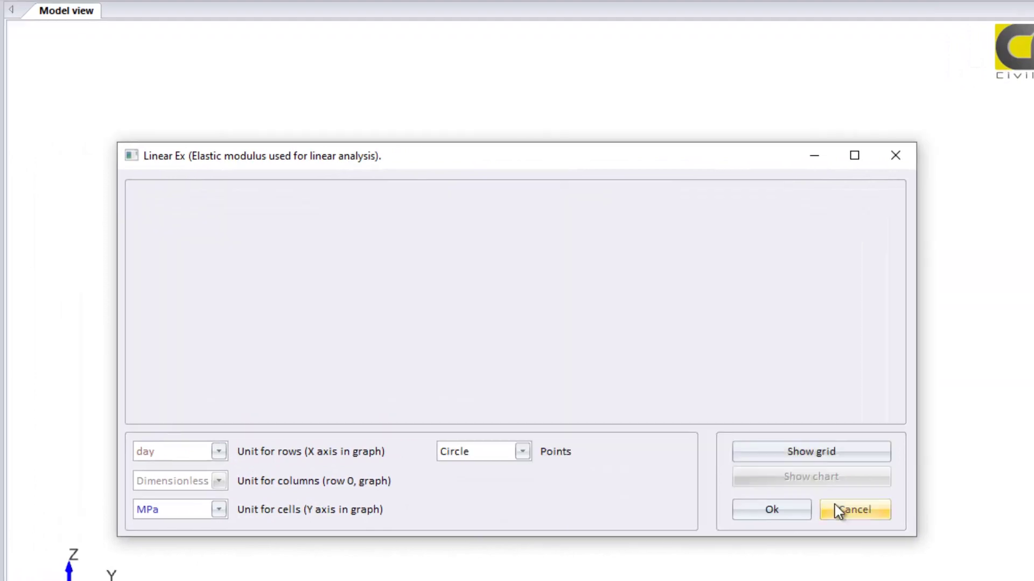
left_click(814, 521)
left_click(461, 387)
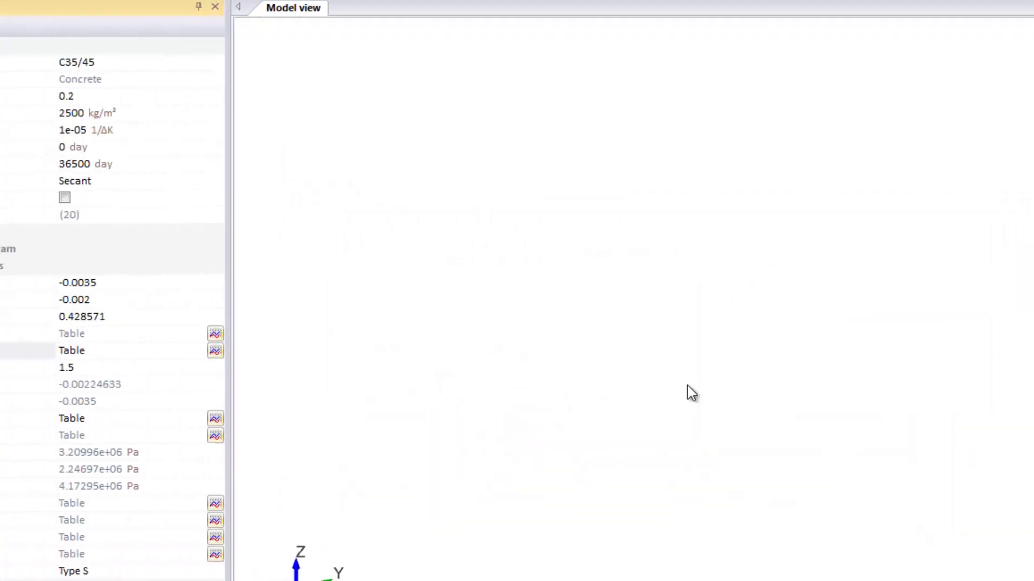
- Open the fck table, show its values in MPa, and close without keeping changes
left_click(330, 418)
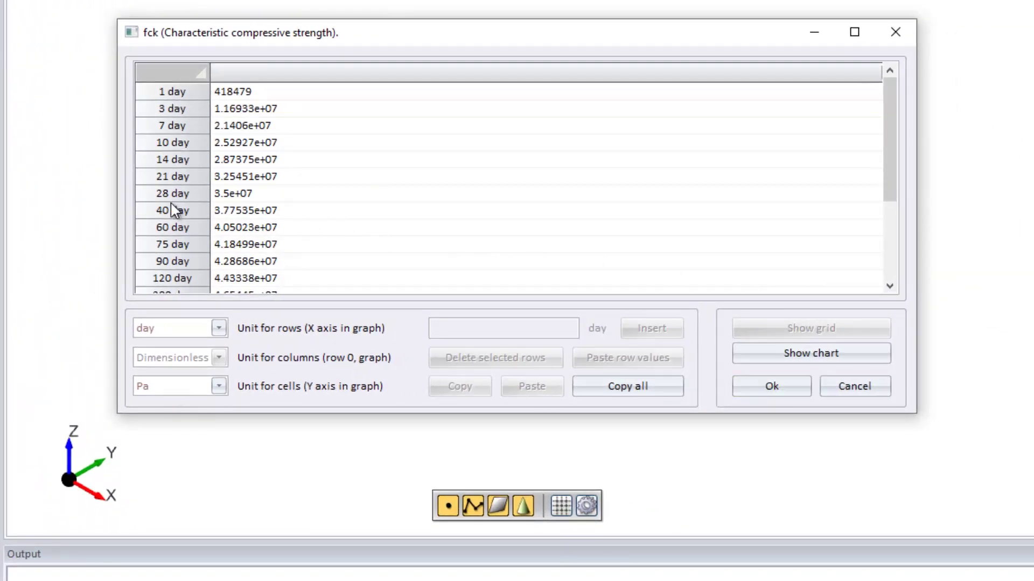
left_click(179, 392)
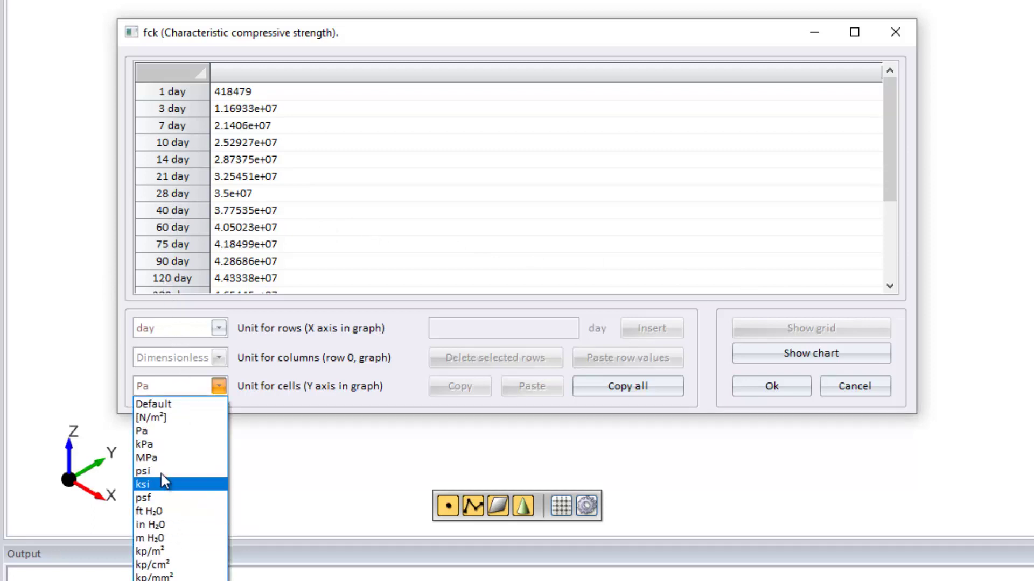
left_click(161, 457)
left_click(834, 392)
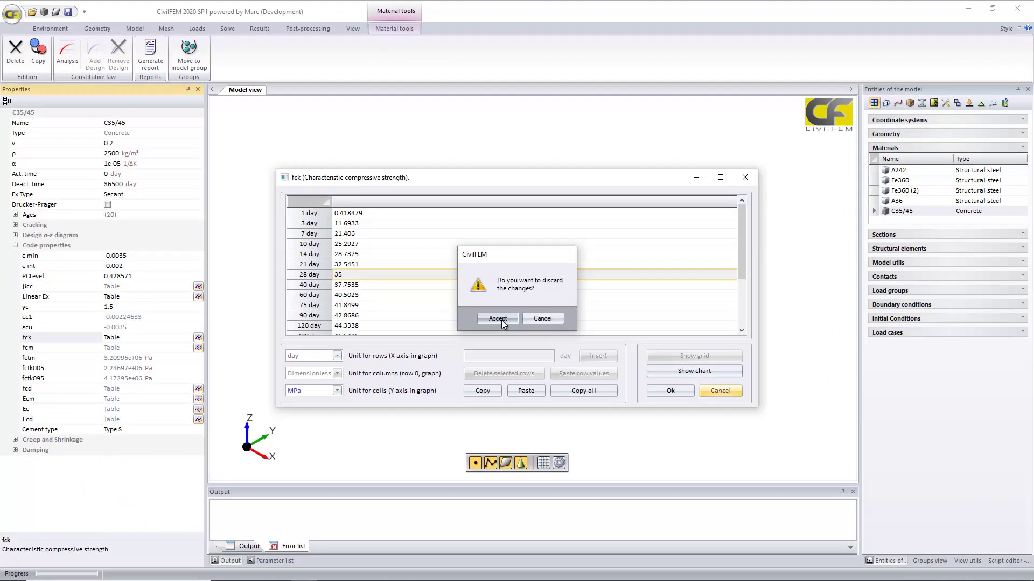
- Discard the fck table changes and enable cracking with critical stress shown in MPa
left_click(488, 282)
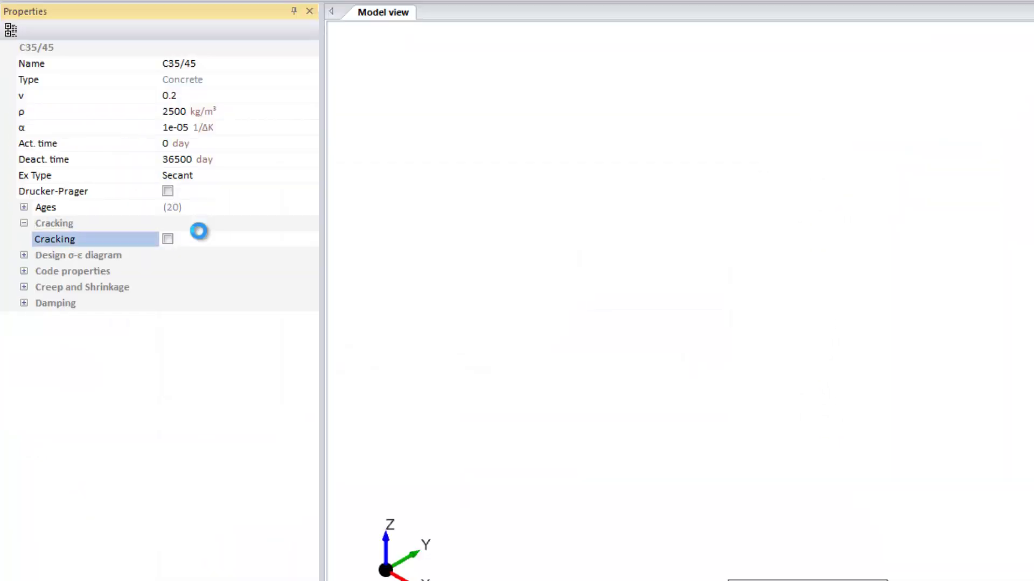
left_click(198, 231)
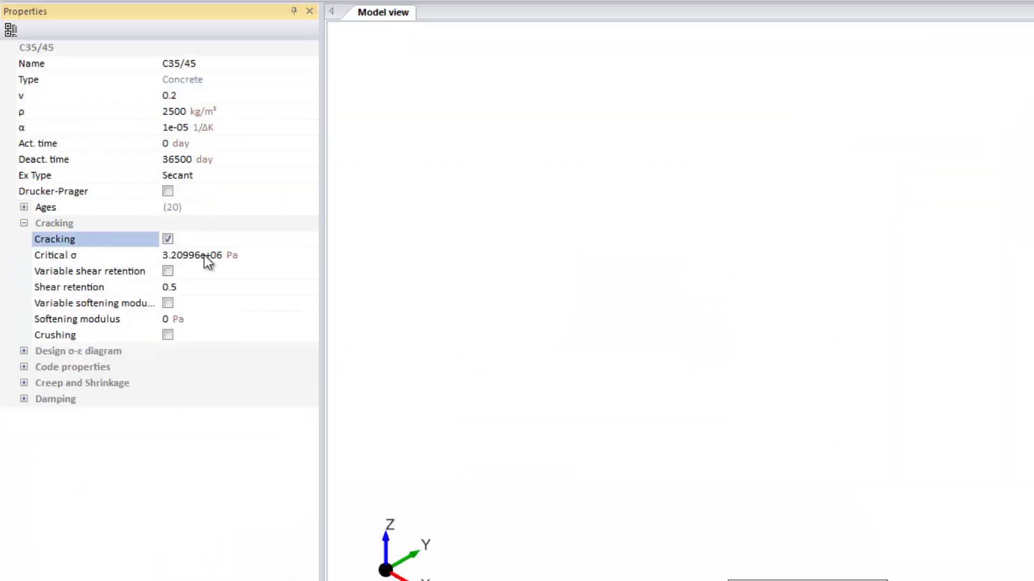
left_click(316, 257)
left_click(287, 343)
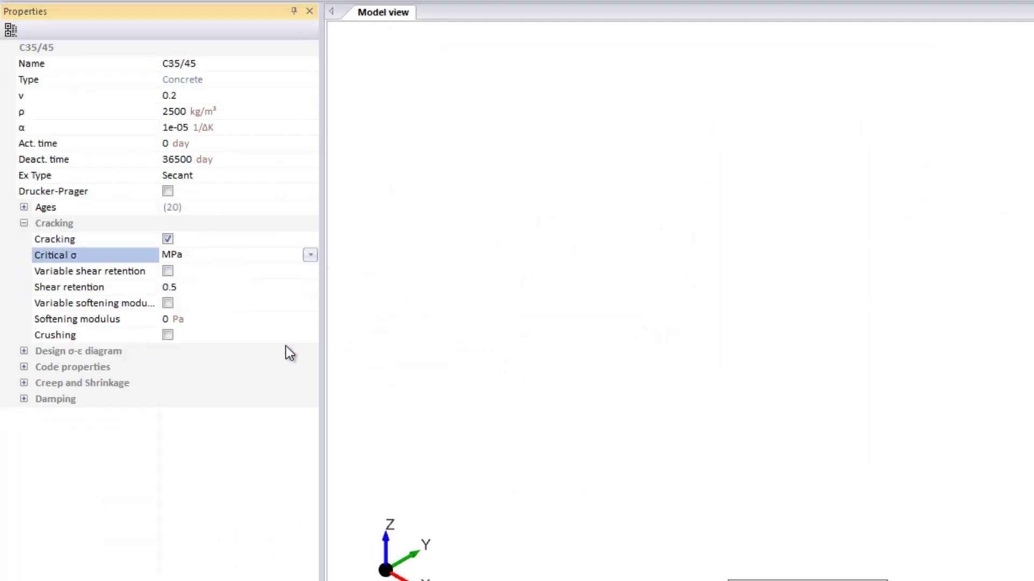
- Make shear retention variable via its table function, leaving crushing turned off
left_click(197, 272)
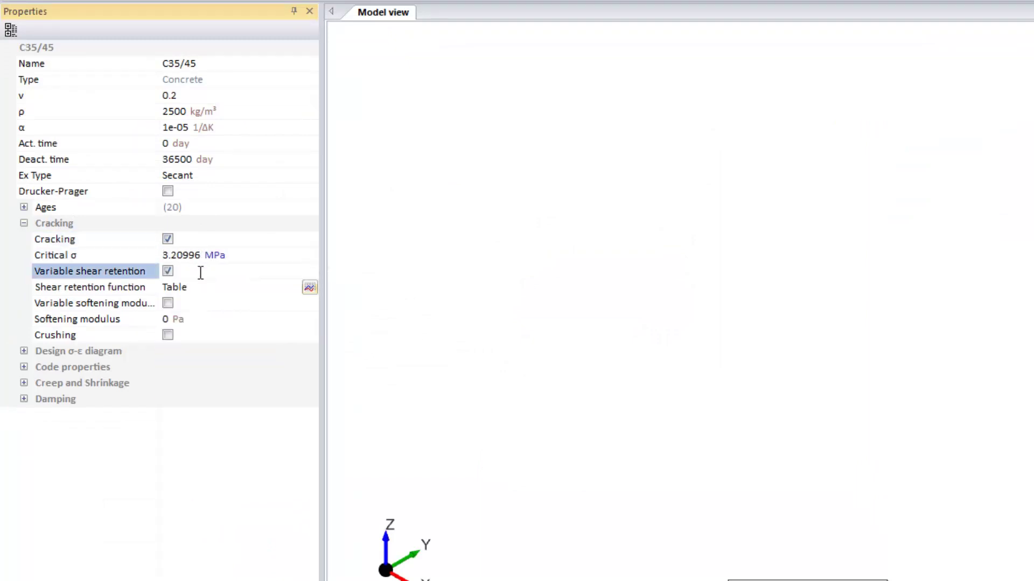
left_click(310, 288)
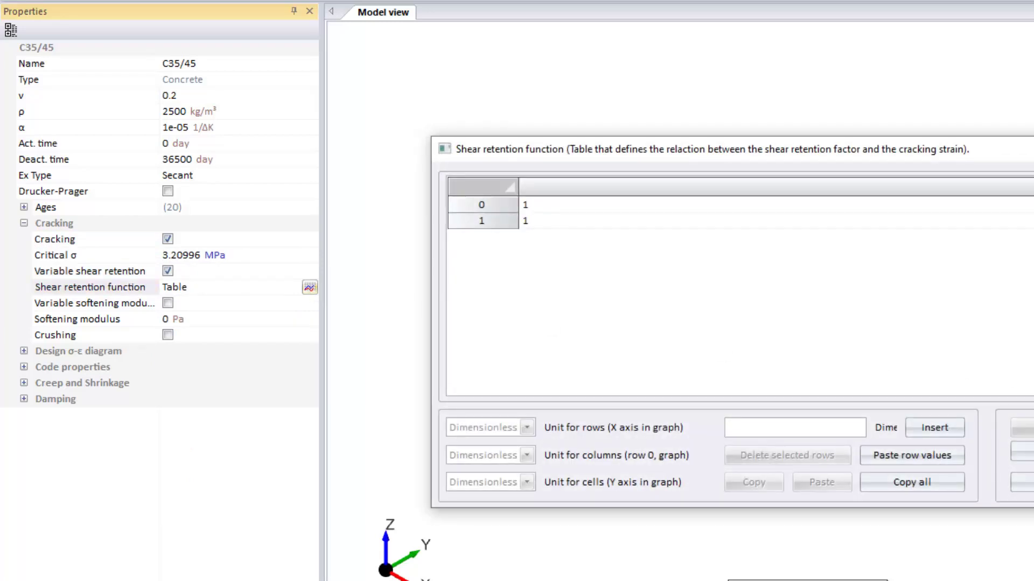
key("Escape")
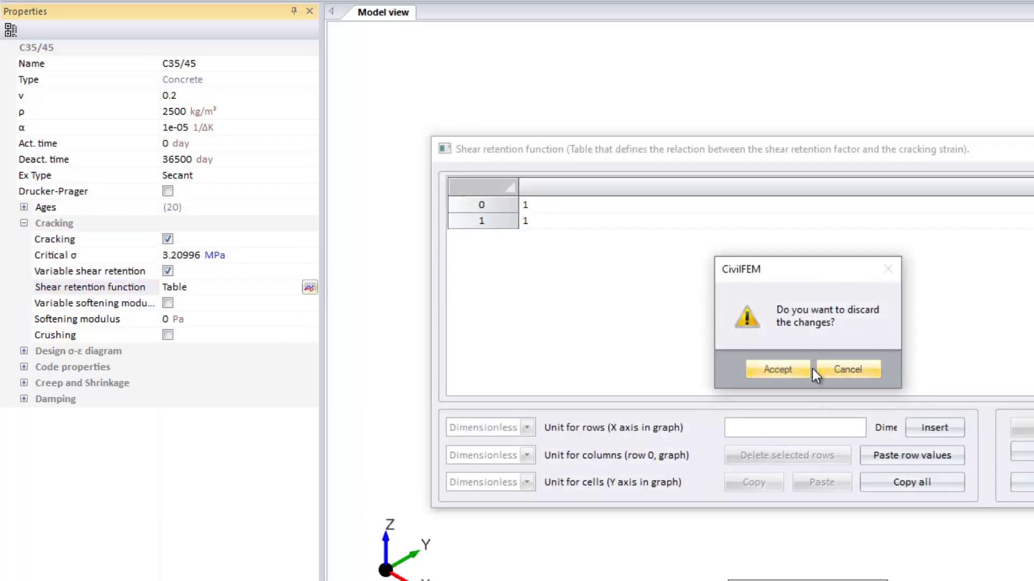
left_click(779, 369)
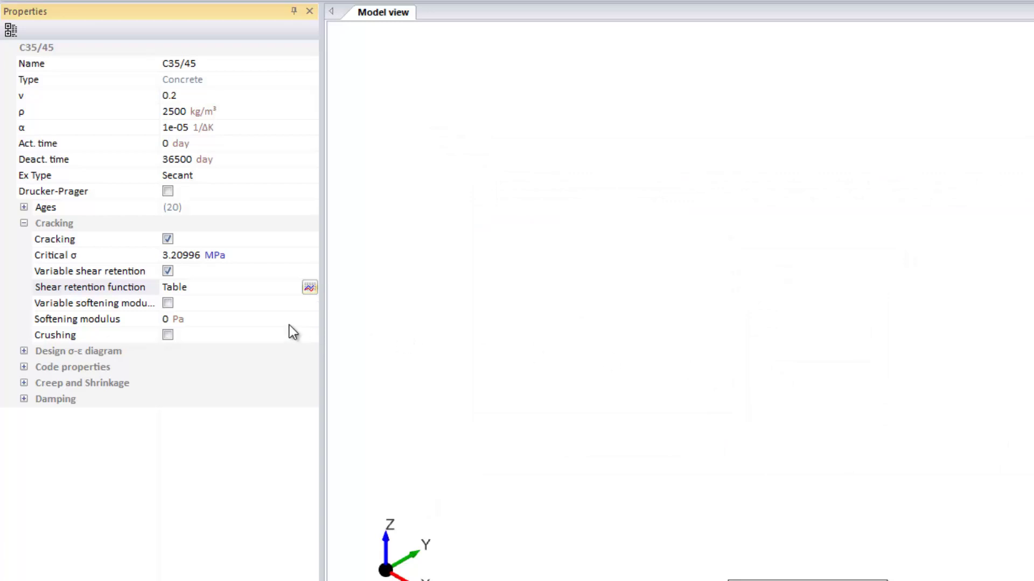
left_click(209, 329)
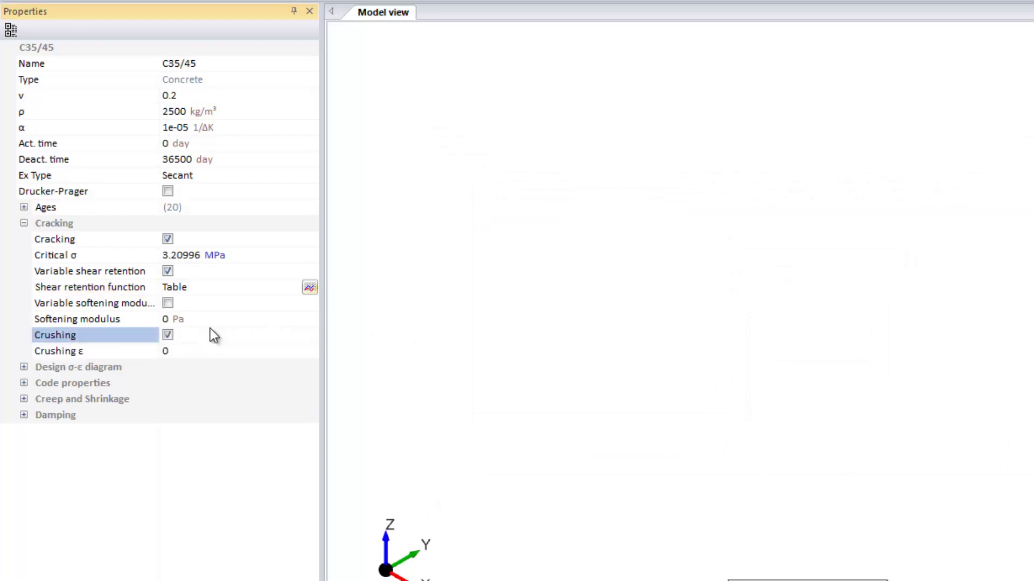
left_click(208, 329)
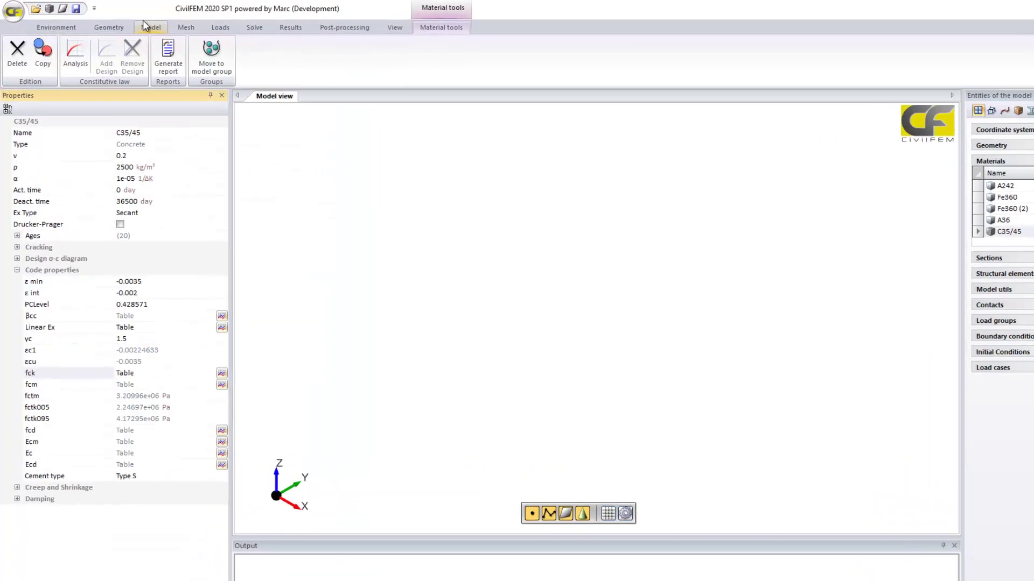
- Create a Sedimentary, Clastic, Limestone rock material (E 5e+09 Pa, ν 0.3, ρ 2344.55 kg/m³)
left_click(134, 27)
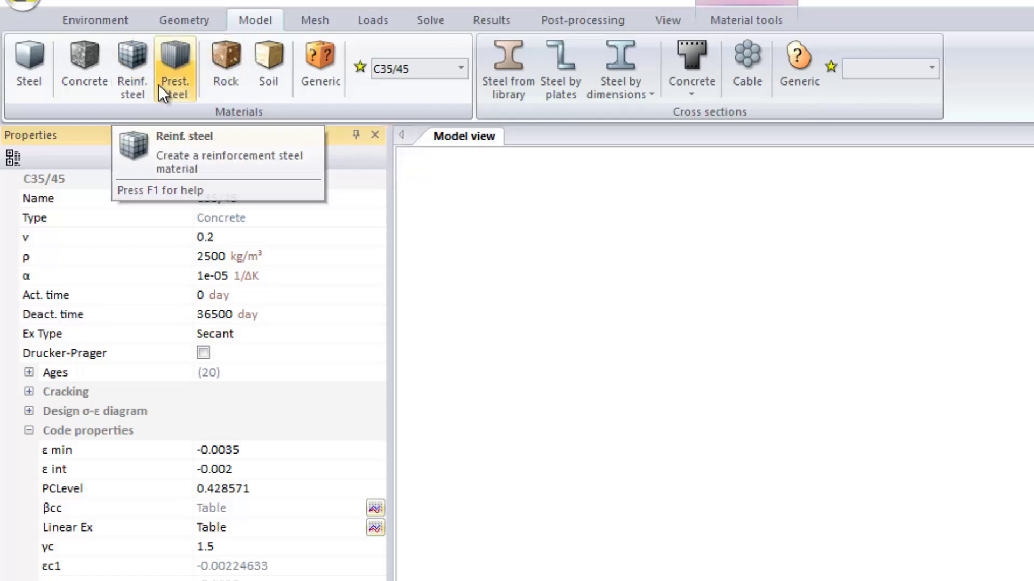
left_click(238, 80)
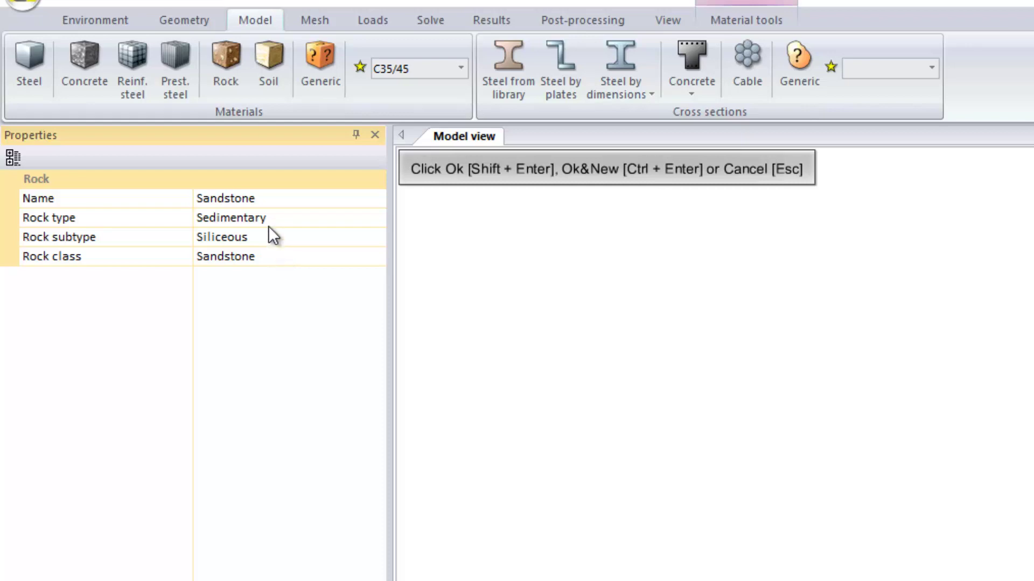
left_click(268, 226)
key("Down")
left_click(268, 239)
left_click(275, 255)
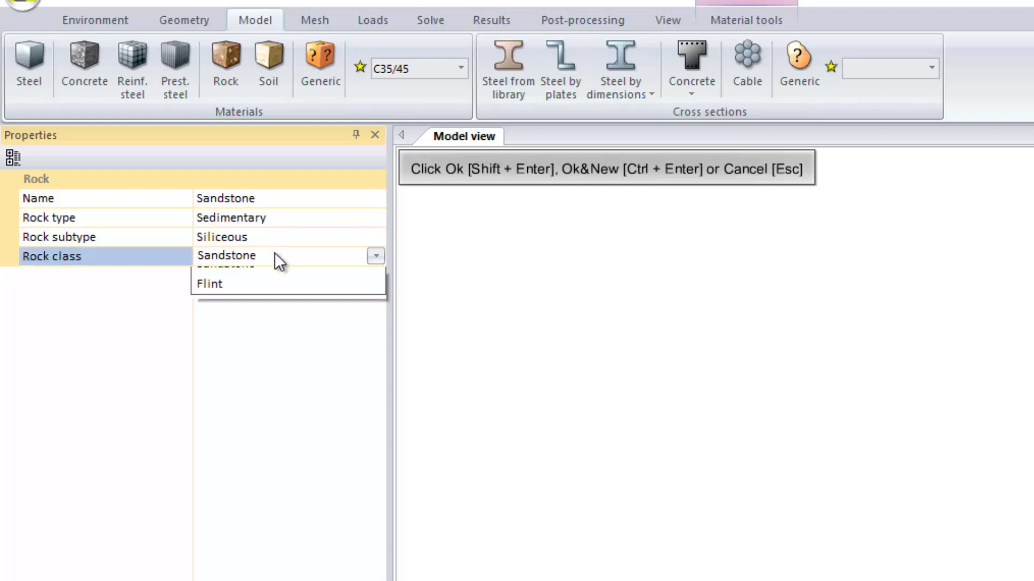
left_click(276, 278)
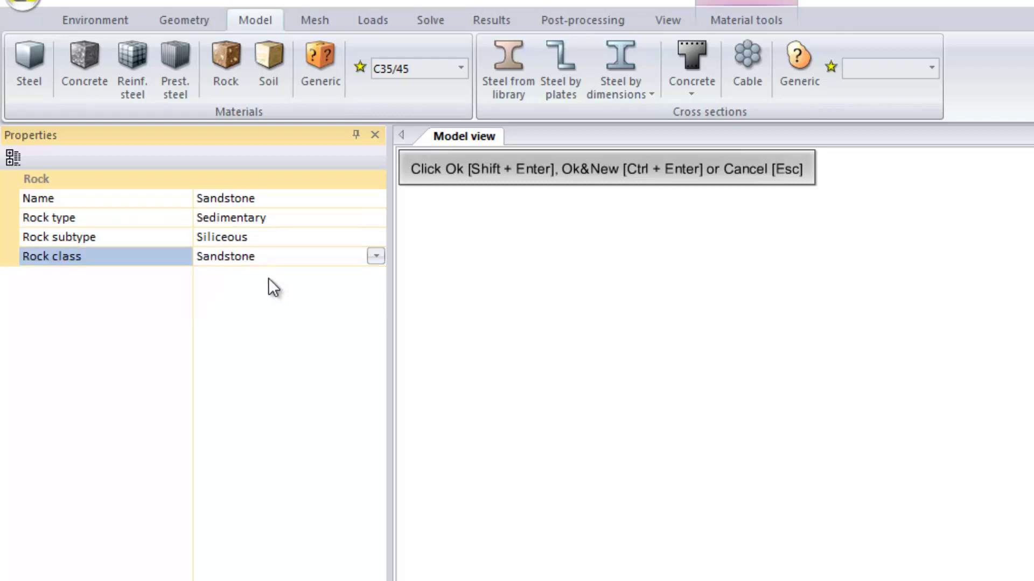
left_click(251, 242)
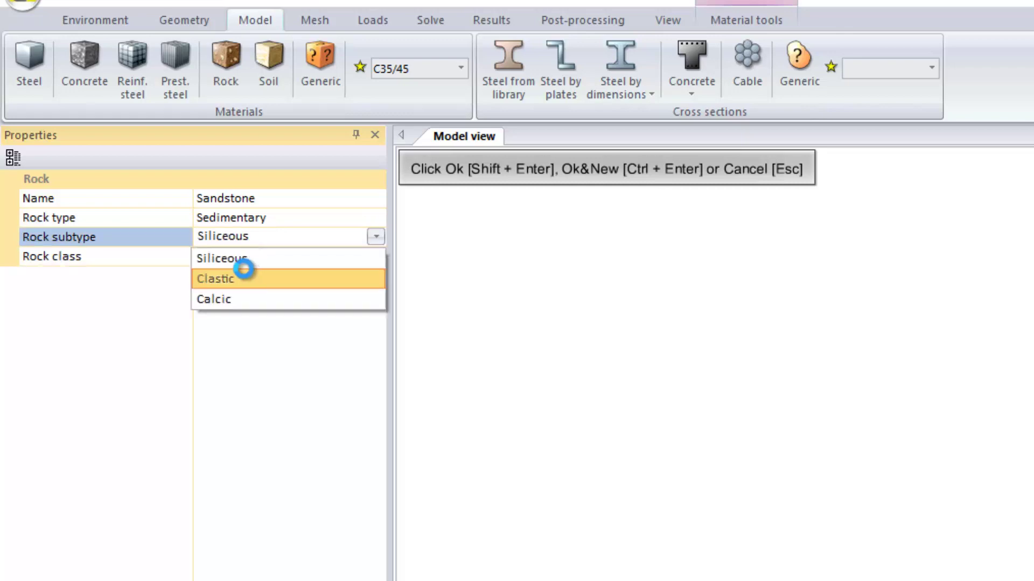
left_click(243, 278)
left_click(237, 257)
left_click(237, 259)
left_click(244, 278)
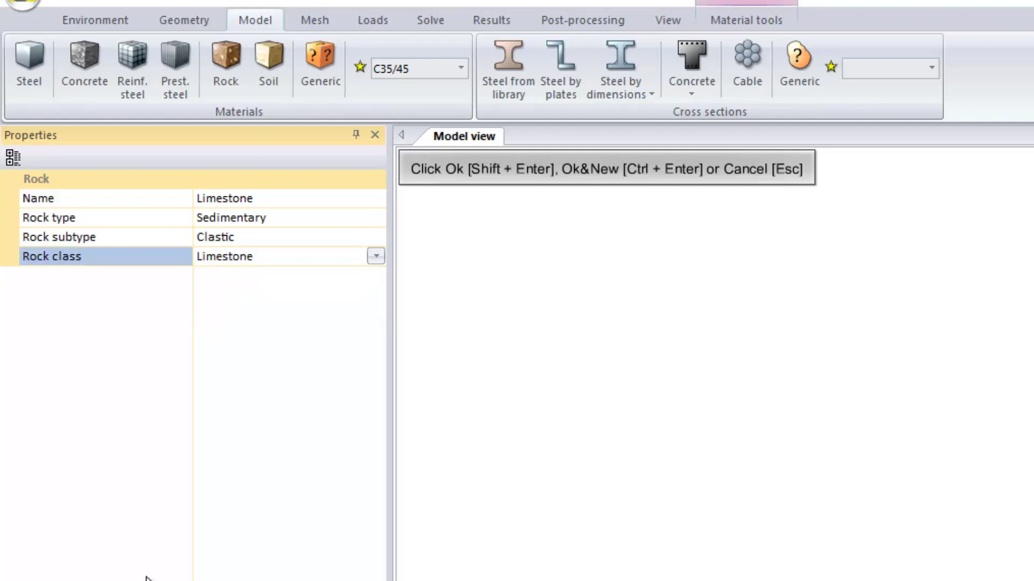
key("shift+Return")
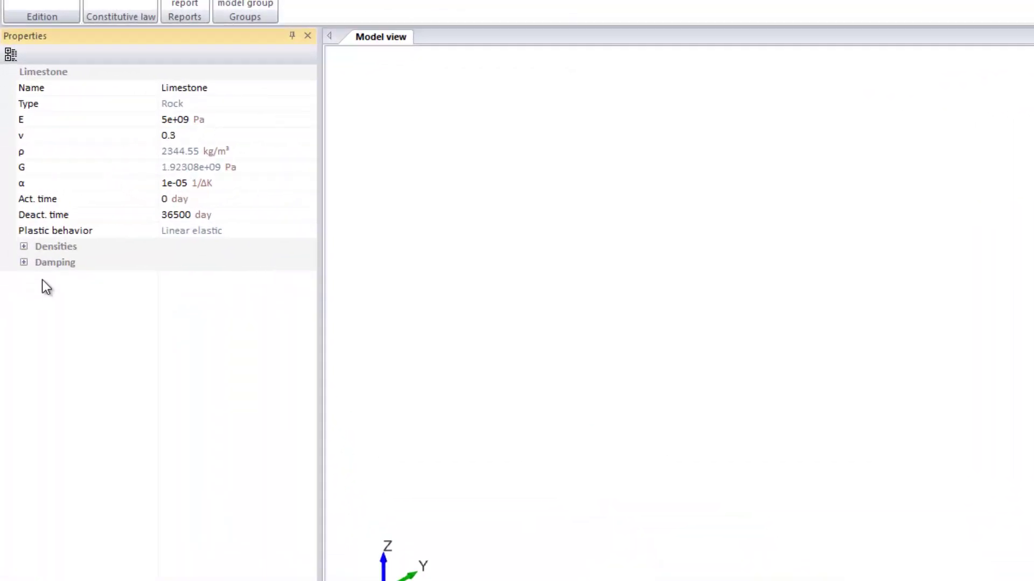
- Switch the Limestone density type to Submerged, then back to Dry
left_click(24, 247)
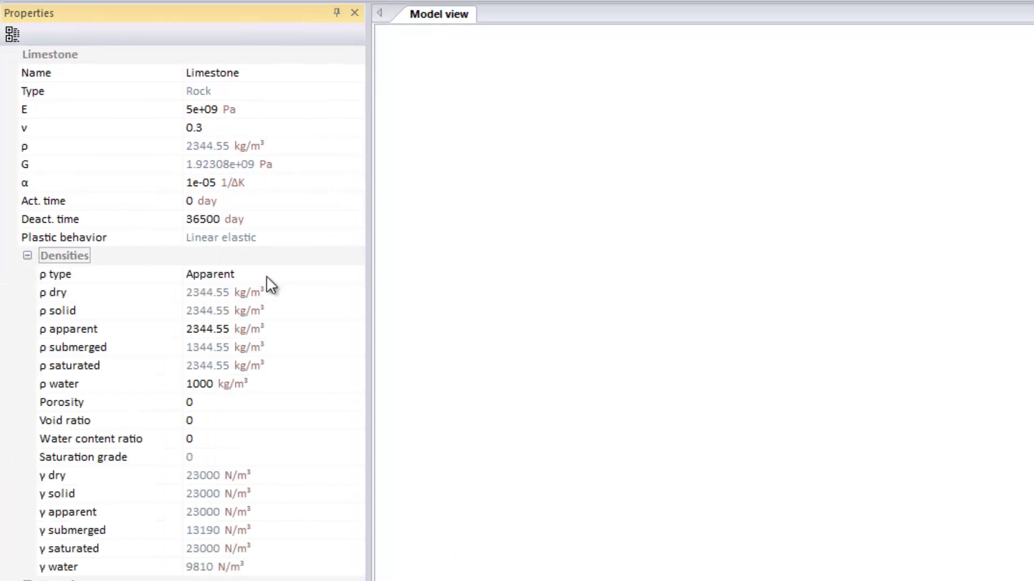
left_click(350, 274)
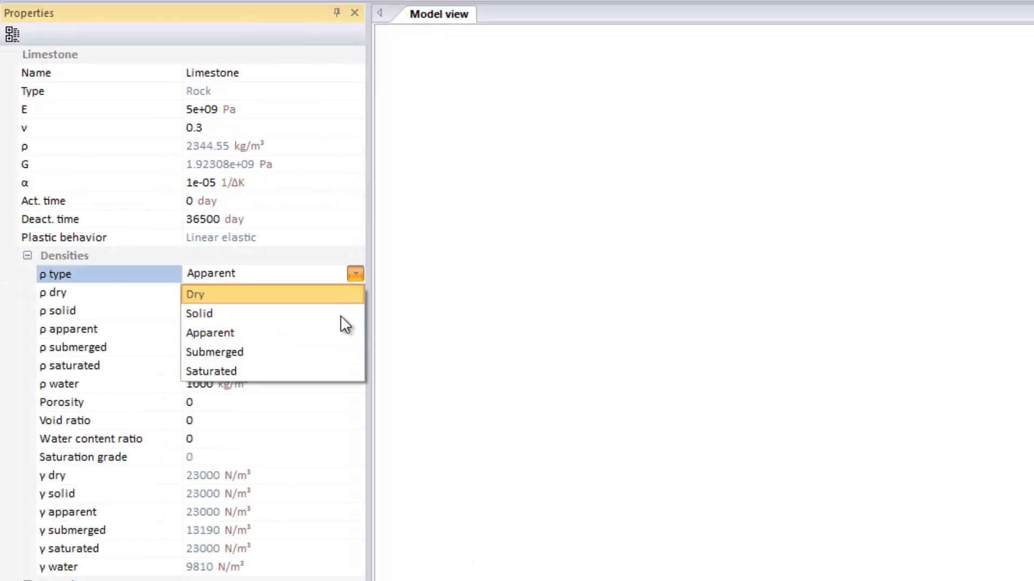
left_click(331, 345)
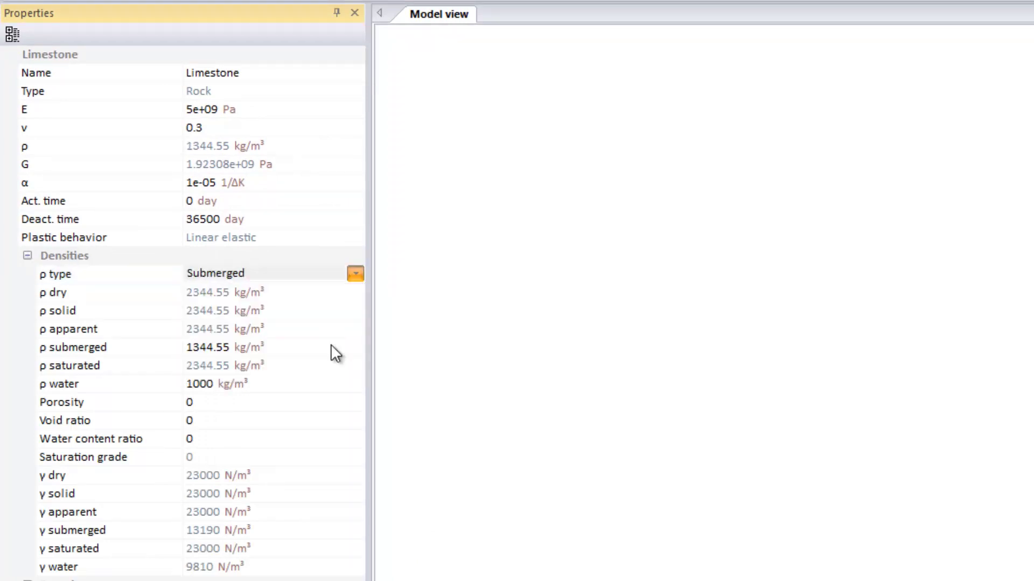
left_click(354, 274)
left_click(318, 295)
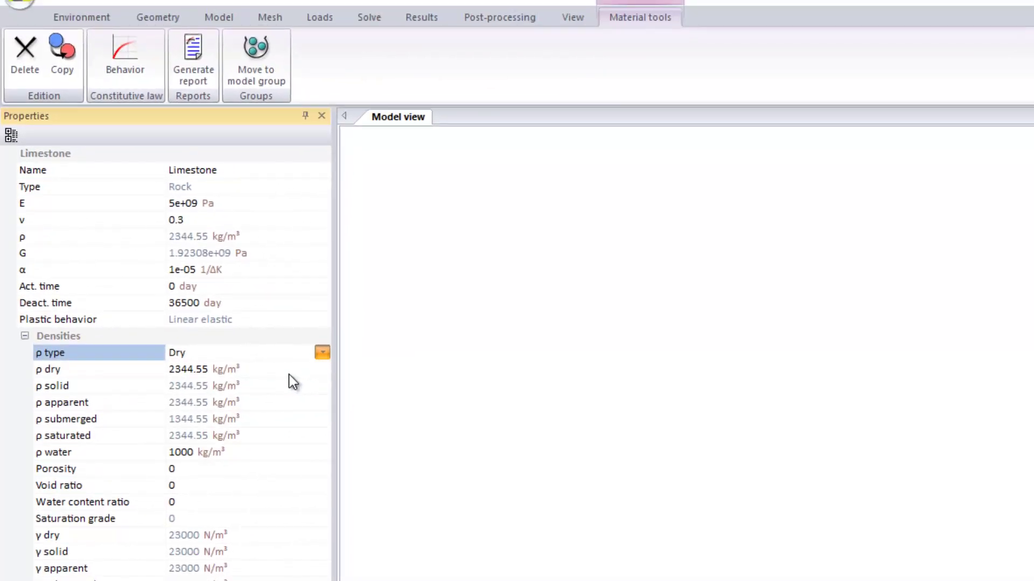
- Give the Limestone Mohr-Coulomb plastic behaviour, review its parameters, and start a generic material
left_click(121, 64)
left_click(310, 171)
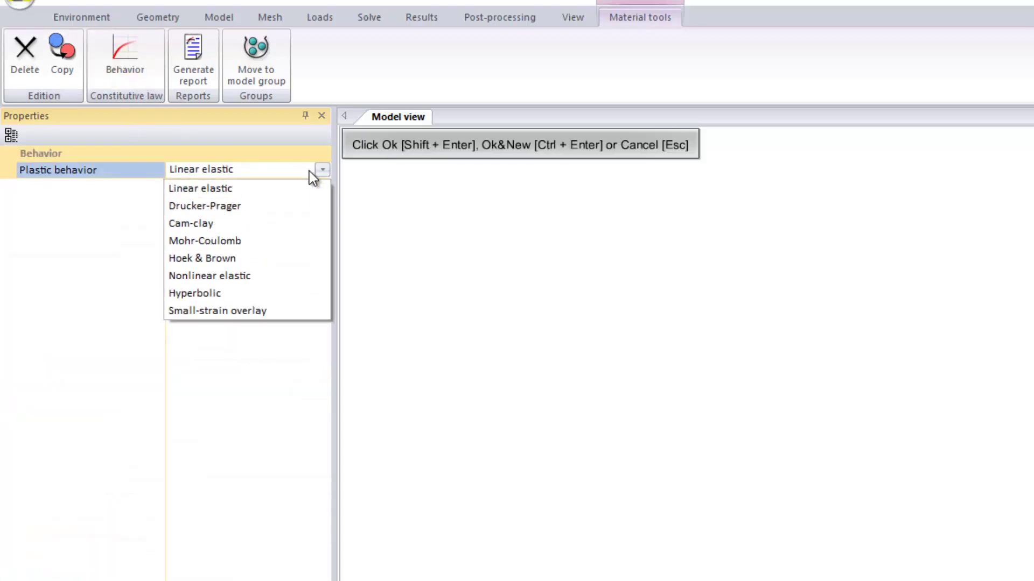
left_click(289, 241)
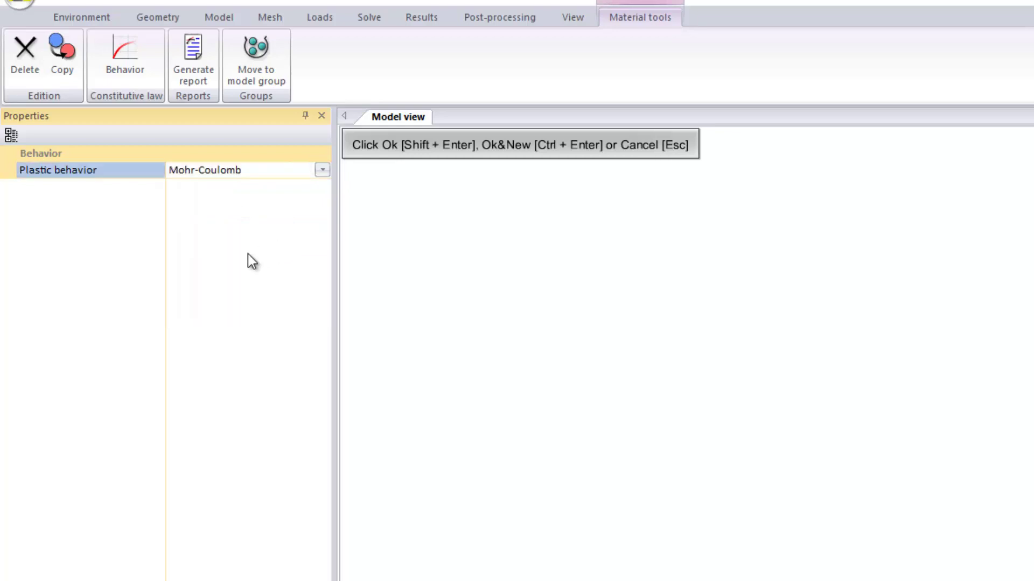
key("shift+Return")
left_click(25, 336)
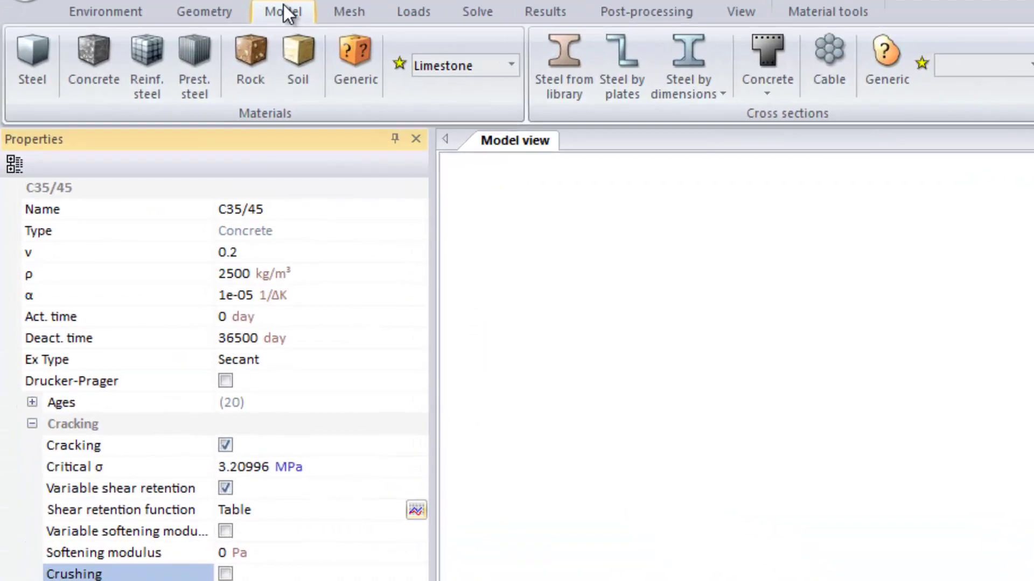
left_click(360, 93)
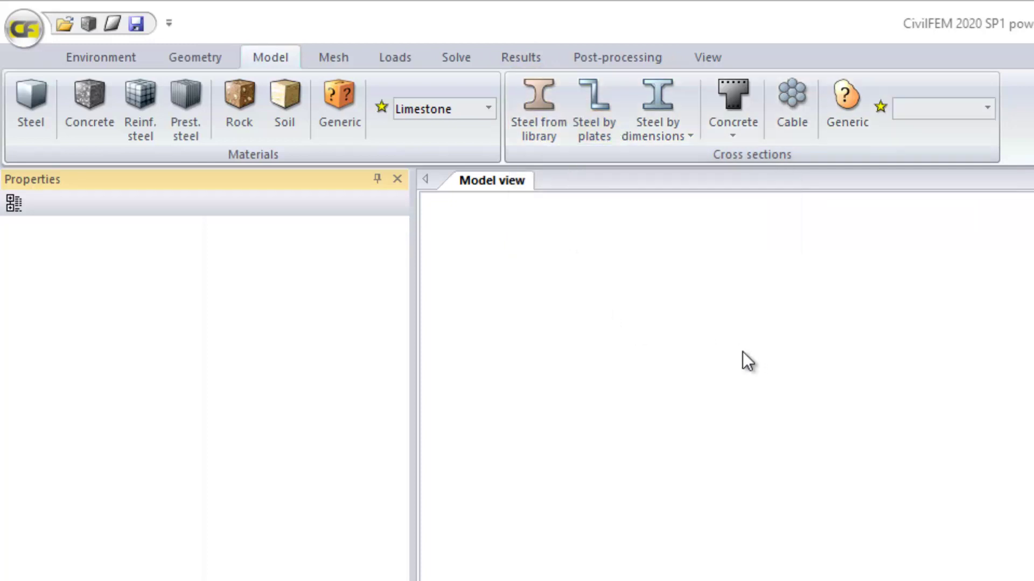
- Start a steel-from-library section in A36 with the I (double T) shape
left_click(672, 141)
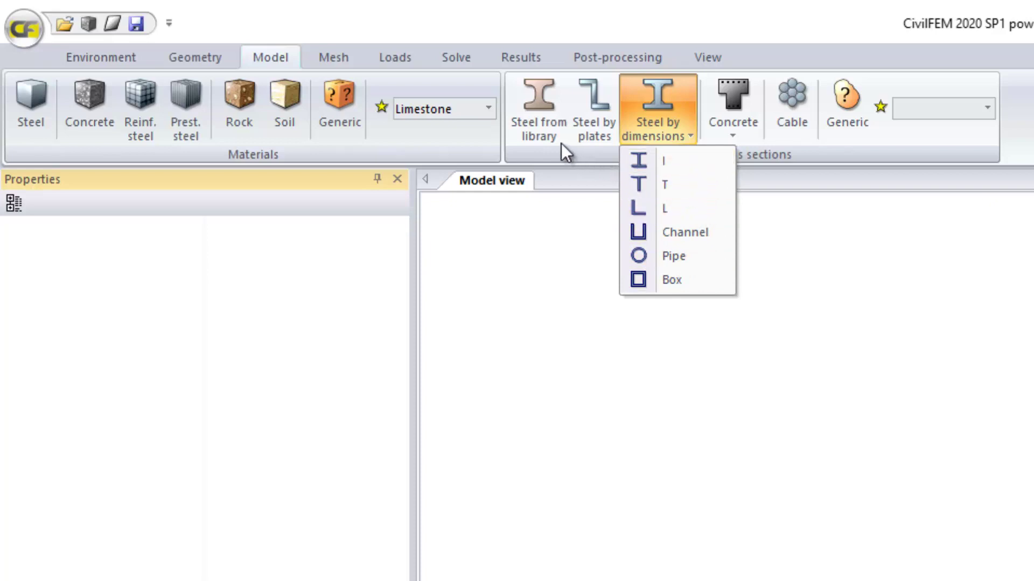
left_click(545, 131)
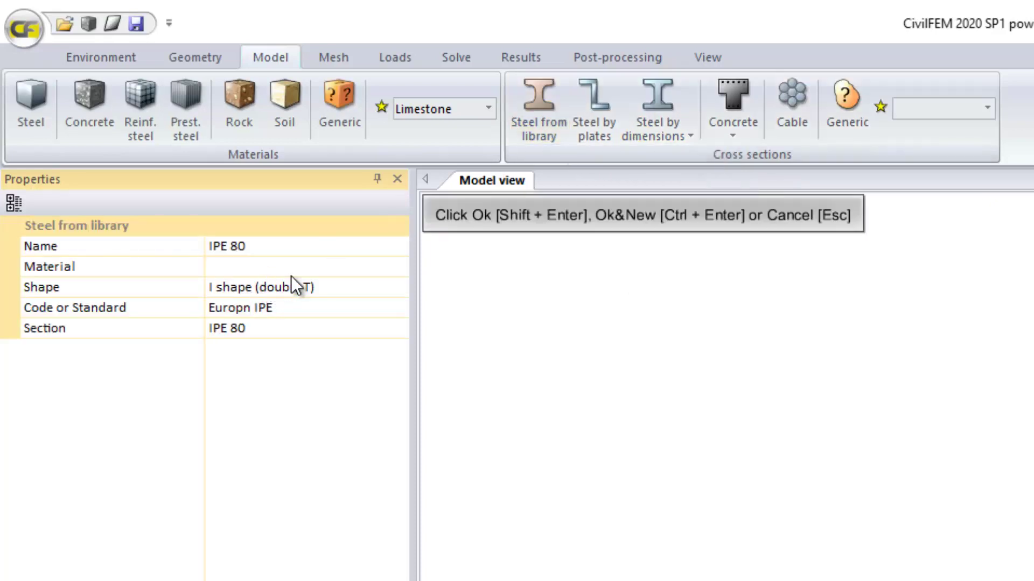
left_click(323, 269)
left_click(398, 266)
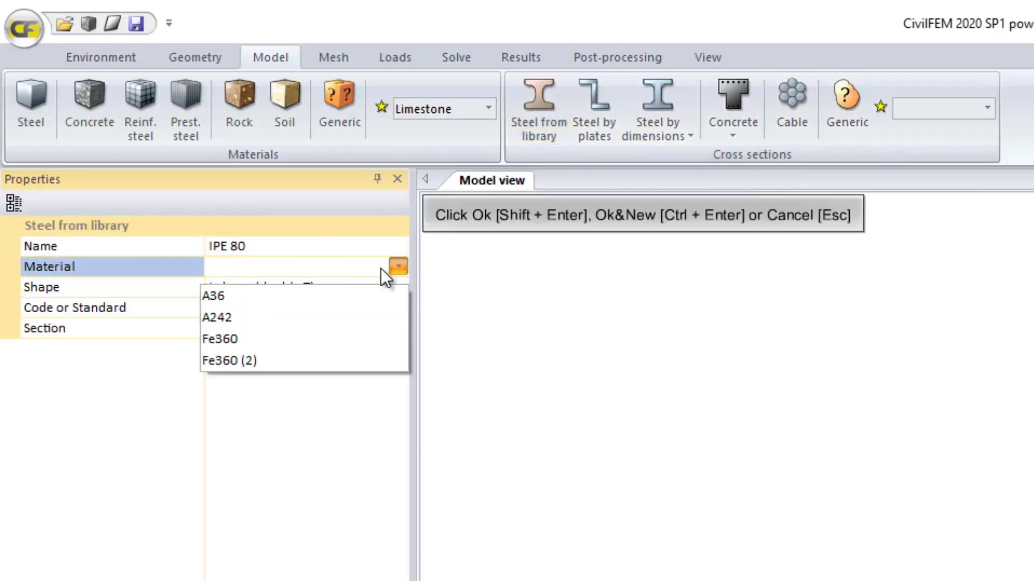
left_click(369, 295)
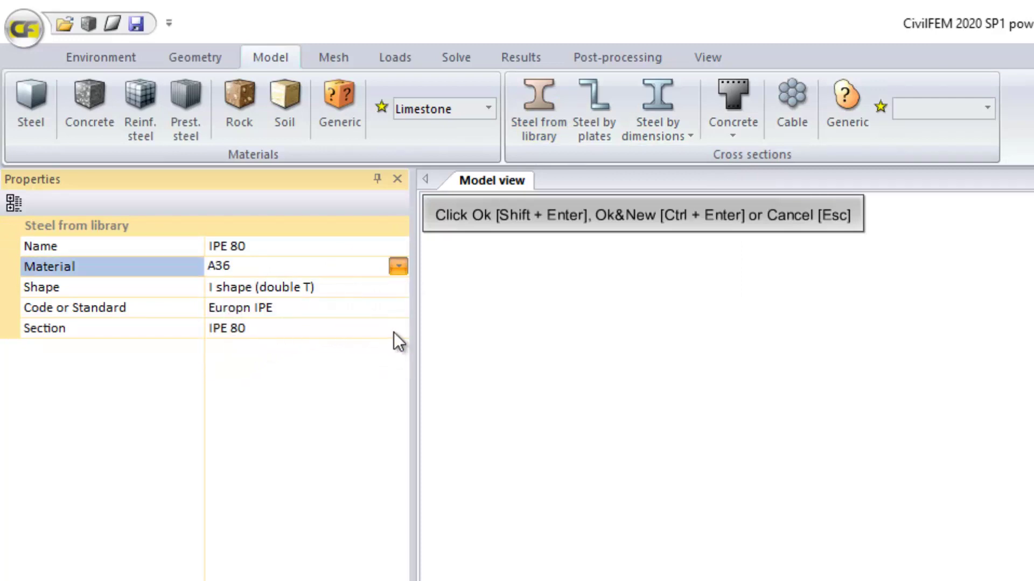
left_click(402, 288)
left_click(397, 286)
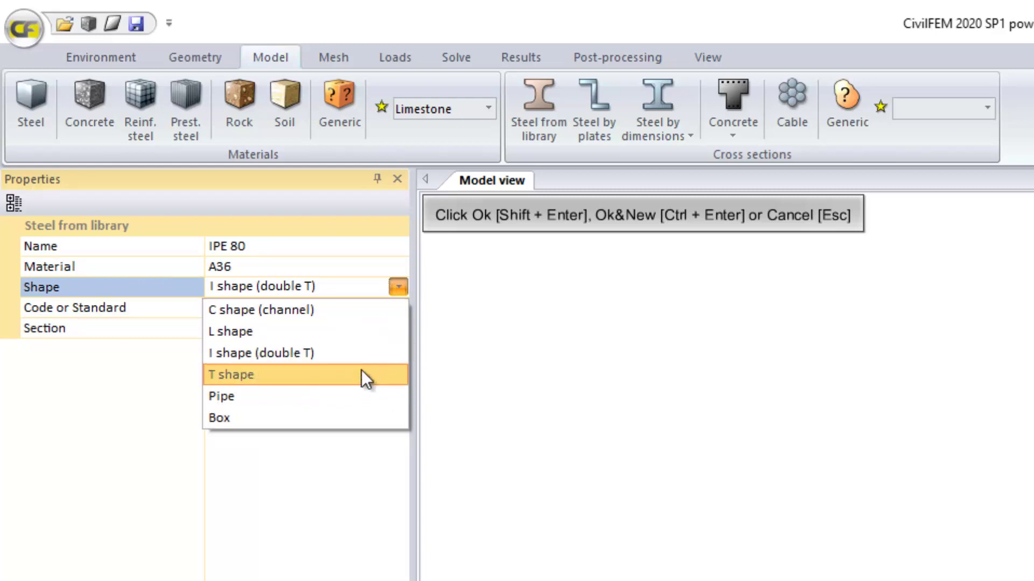
left_click(119, 389)
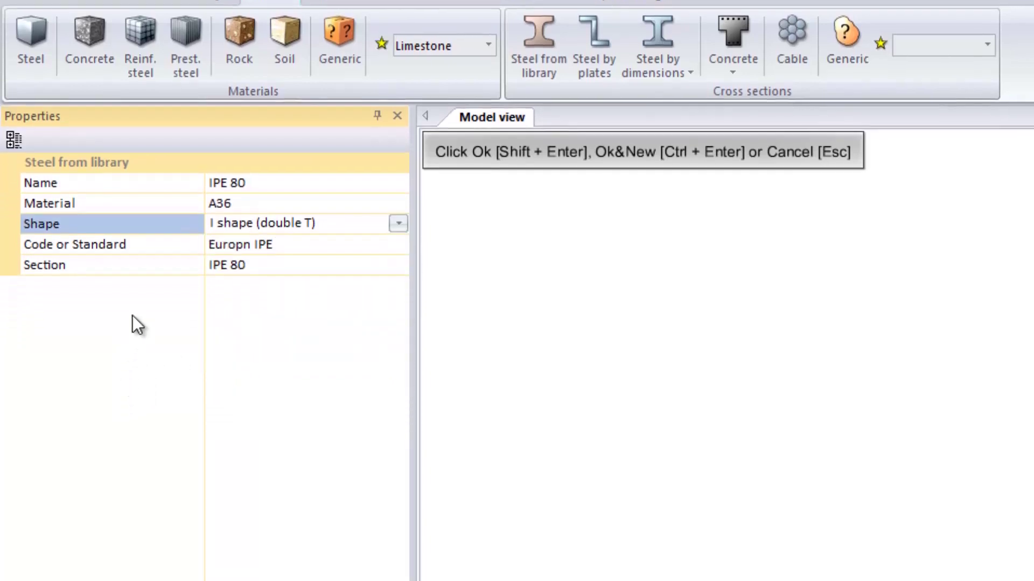
- Keep the Europn IPE standard and choose section size IPE 240
left_click(380, 236)
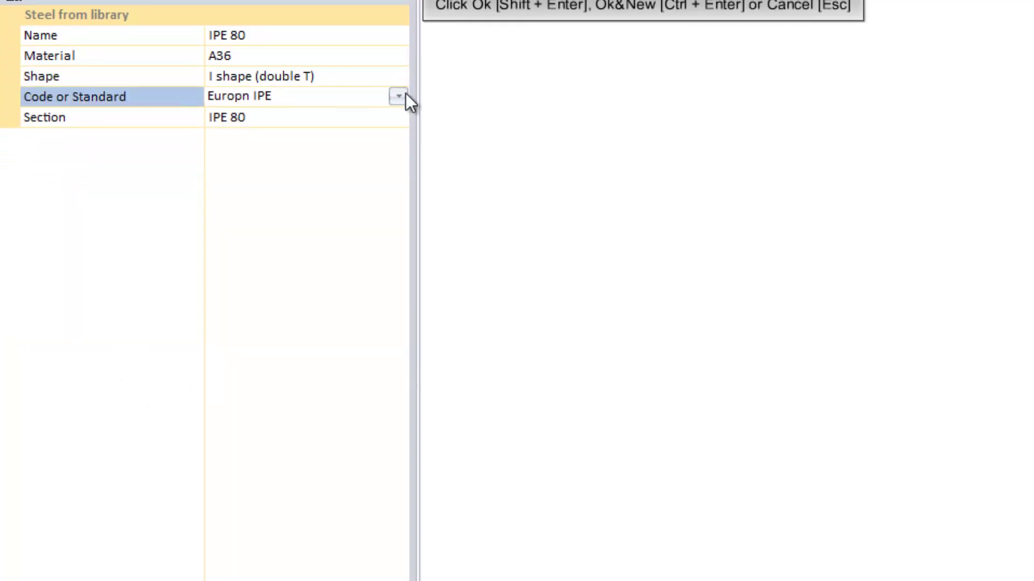
left_click(404, 96)
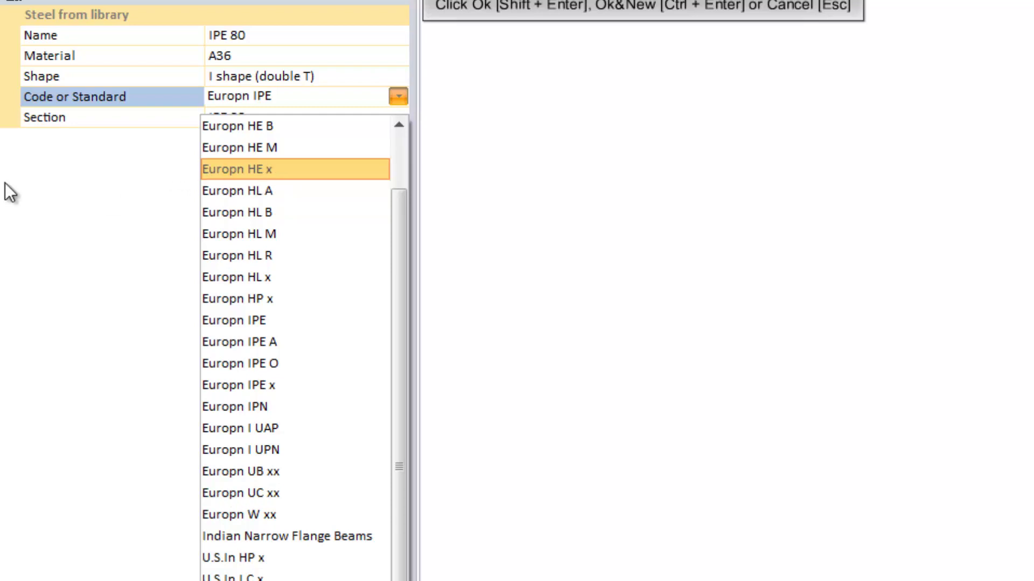
key("Escape")
left_click(400, 123)
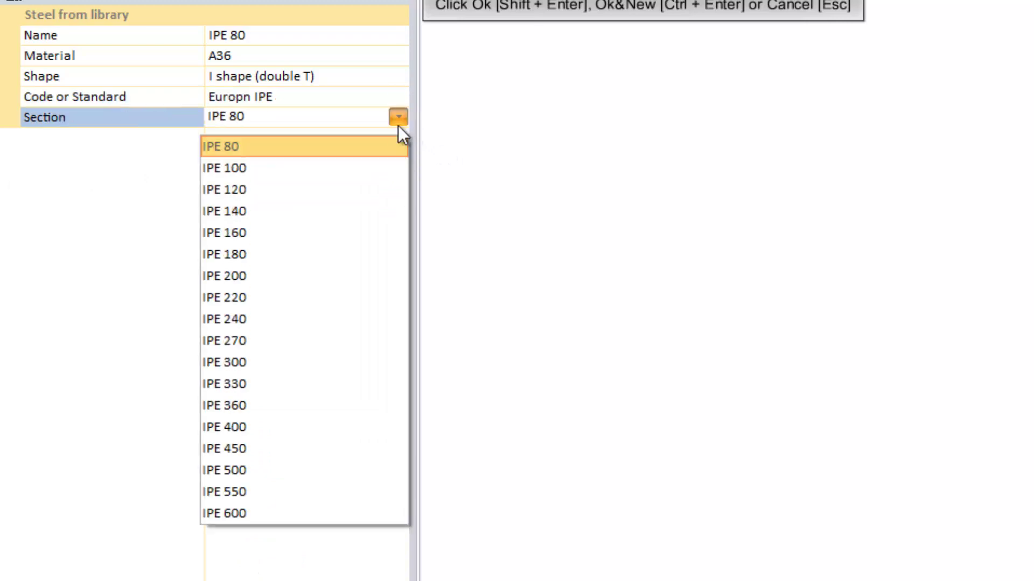
left_click(344, 277)
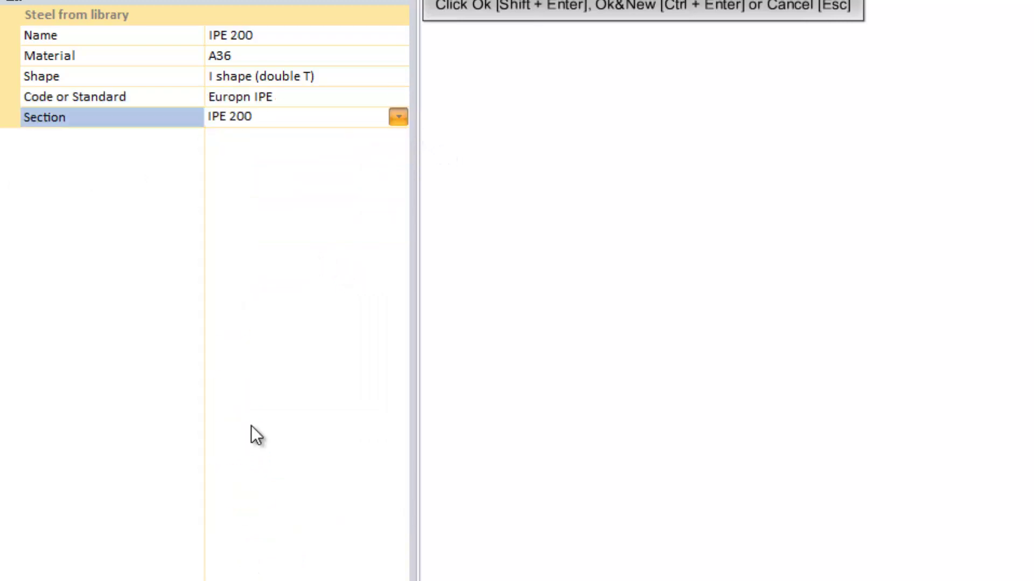
left_click(231, 206)
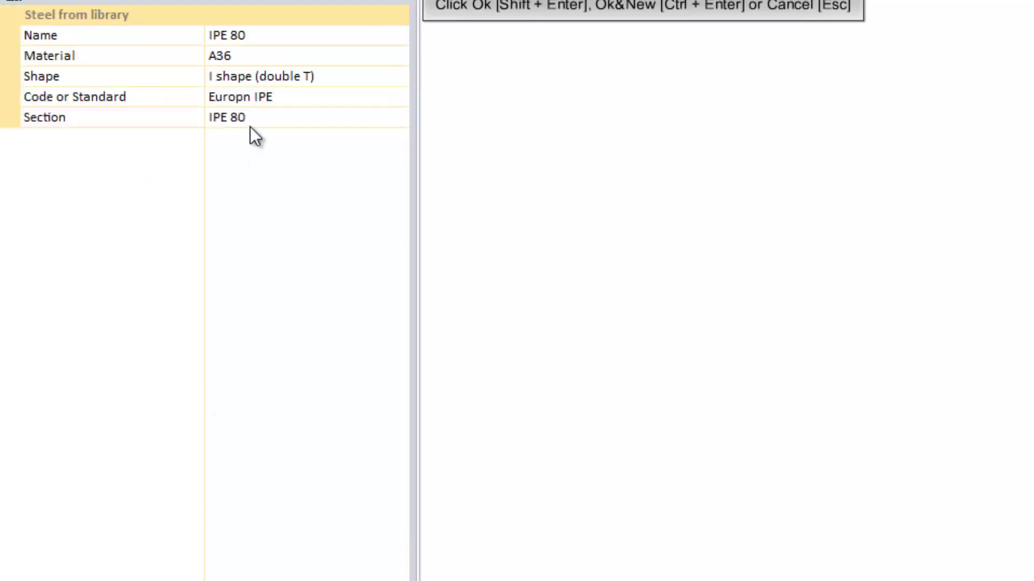
left_click(398, 117)
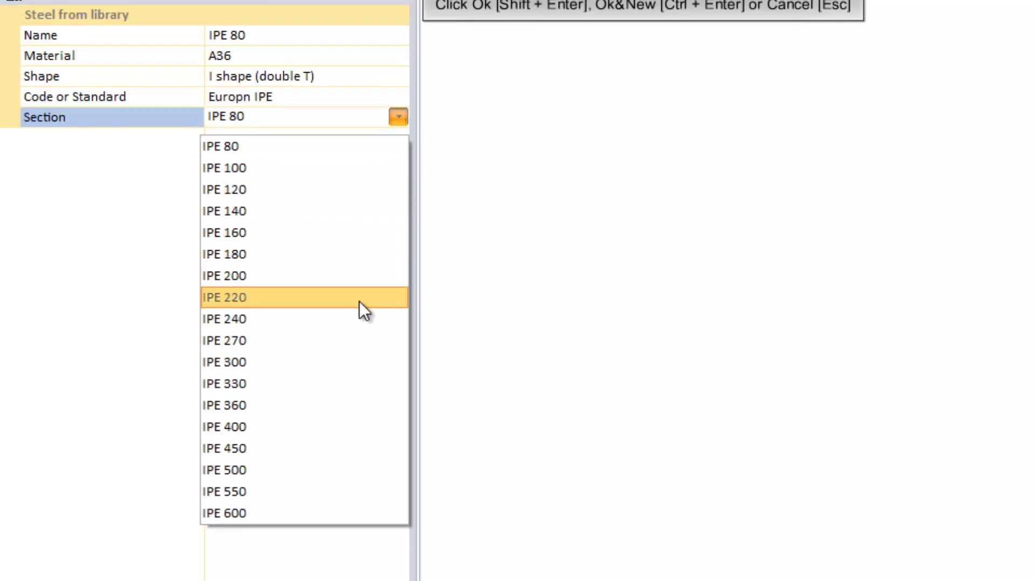
left_click(349, 319)
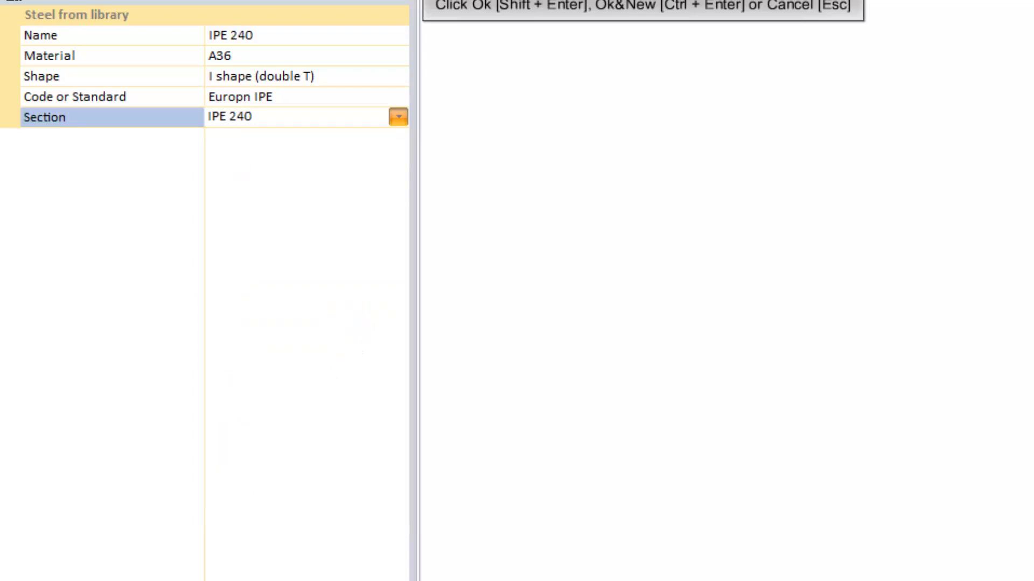
- Confirm the IPE 240 section, plot it in its own tab, and expand its mechanical properties
key("shift+Return")
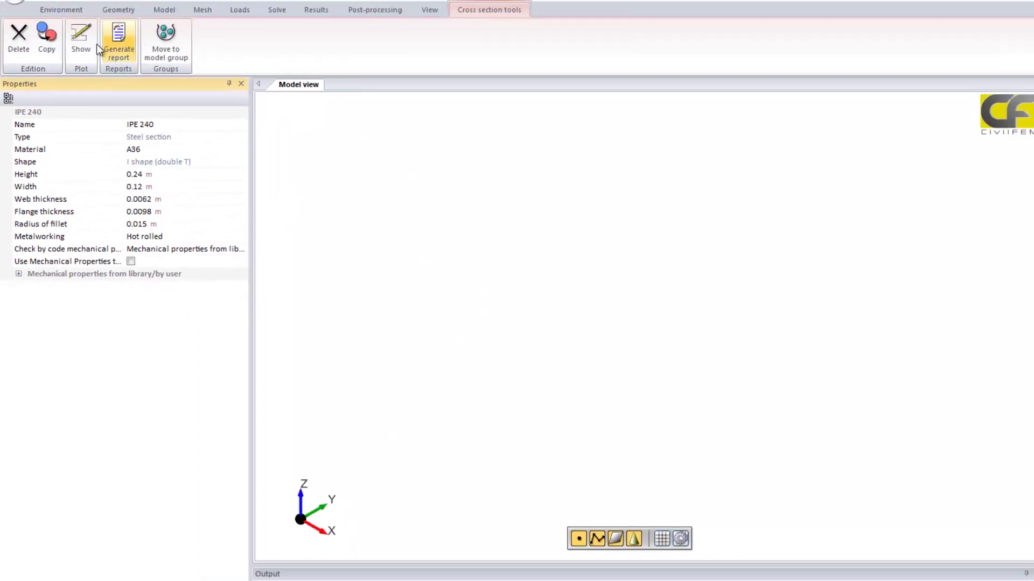
left_click(94, 45)
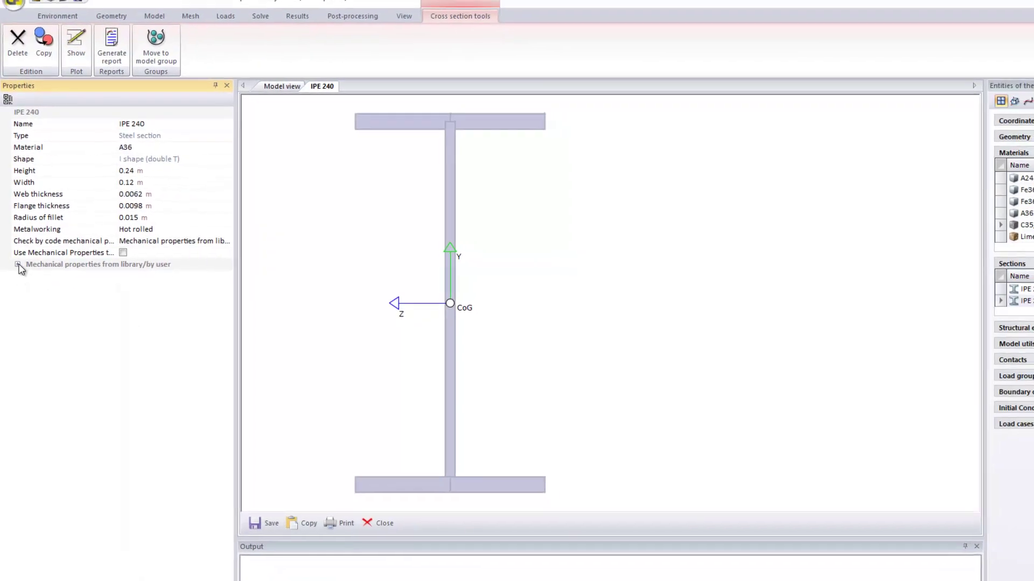
left_click(19, 265)
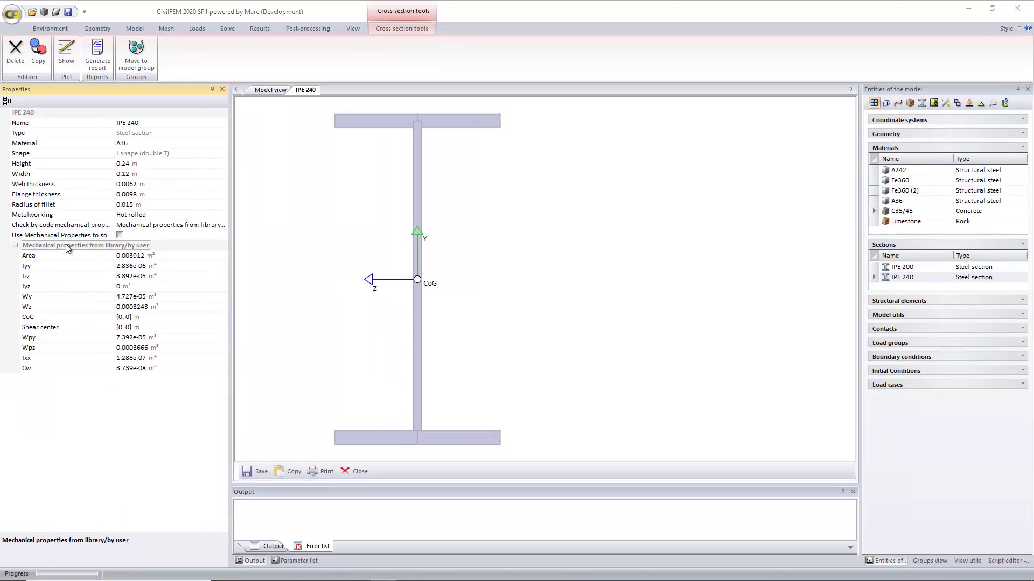
- Start a rectangular concrete section using C35/45 material
left_click(135, 28)
left_click(367, 67)
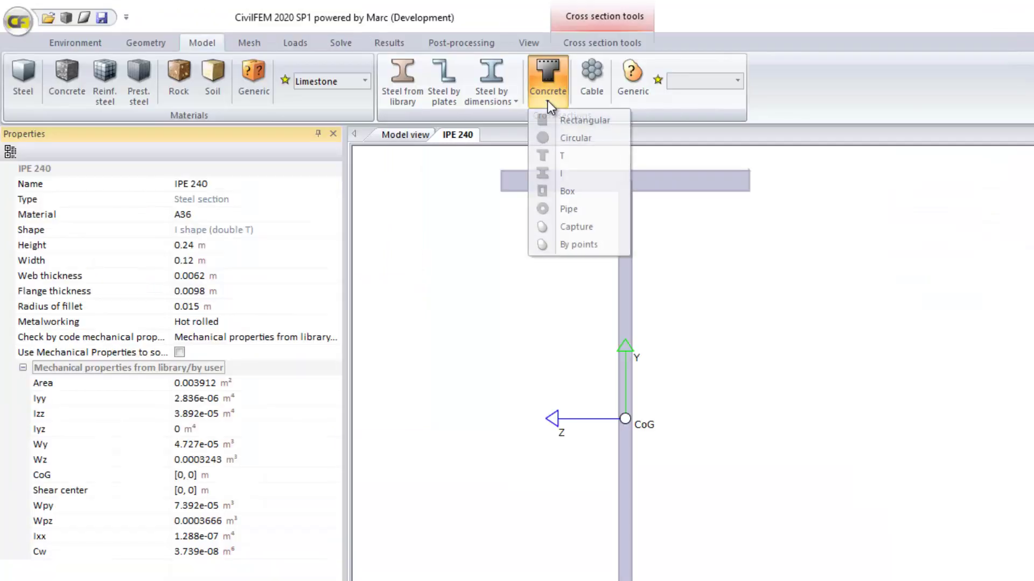
left_click(573, 117)
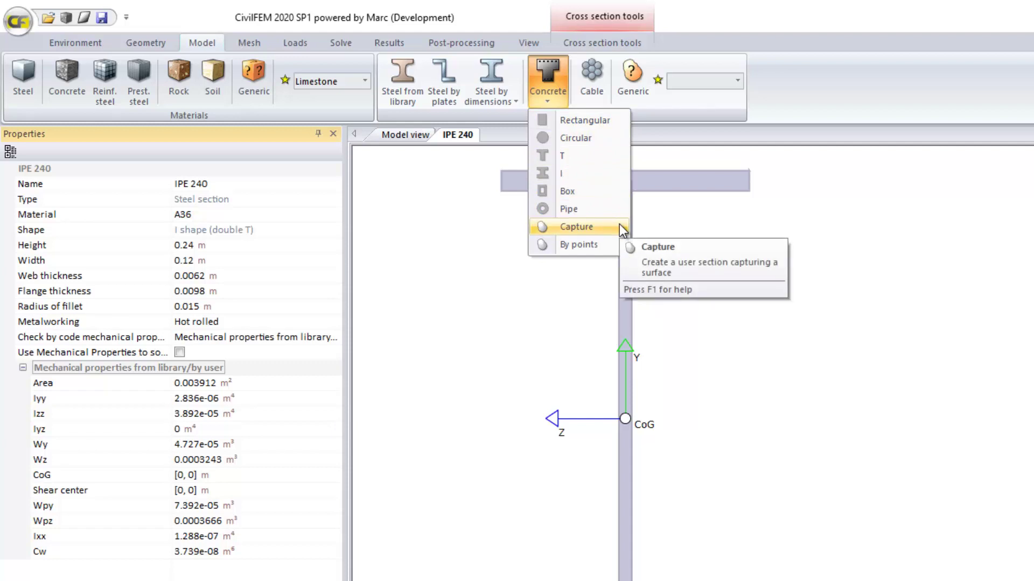
left_click(608, 127)
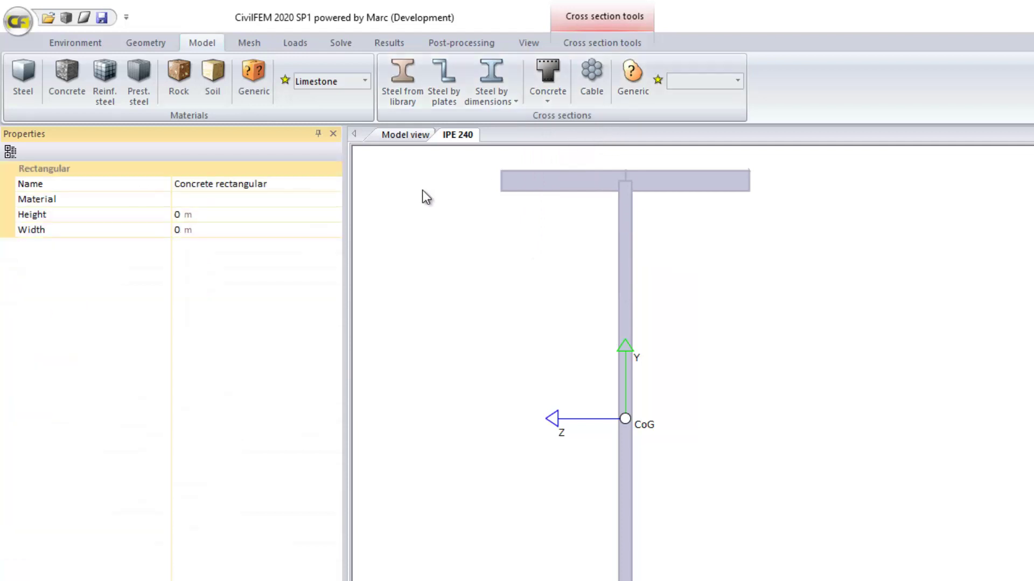
left_click(331, 200)
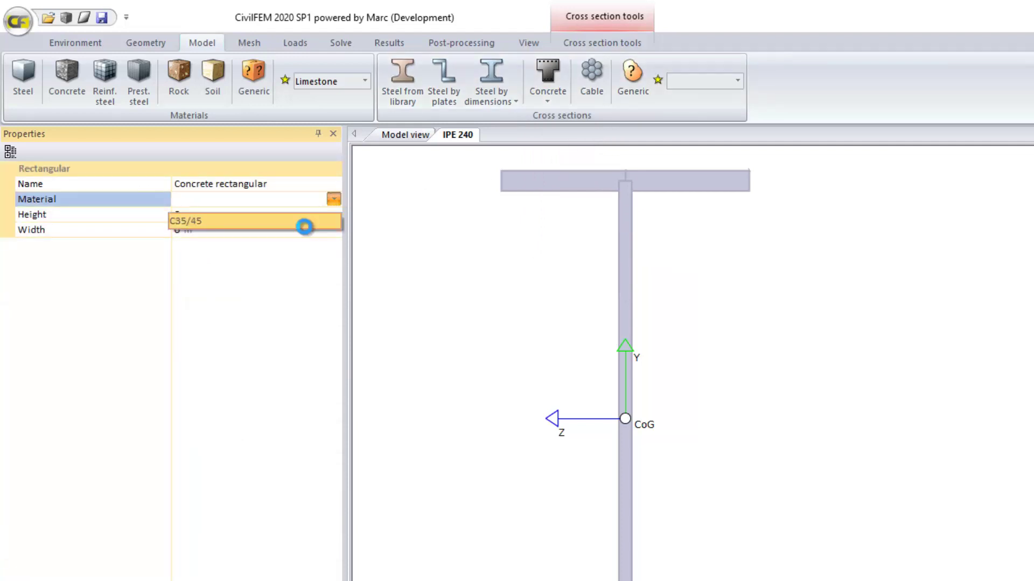
left_click(300, 223)
- Size the section 30 × 20 cm in centimetres and name it C1
left_click(228, 214)
left_click(333, 214)
left_click(299, 296)
left_click(332, 232)
left_click(334, 231)
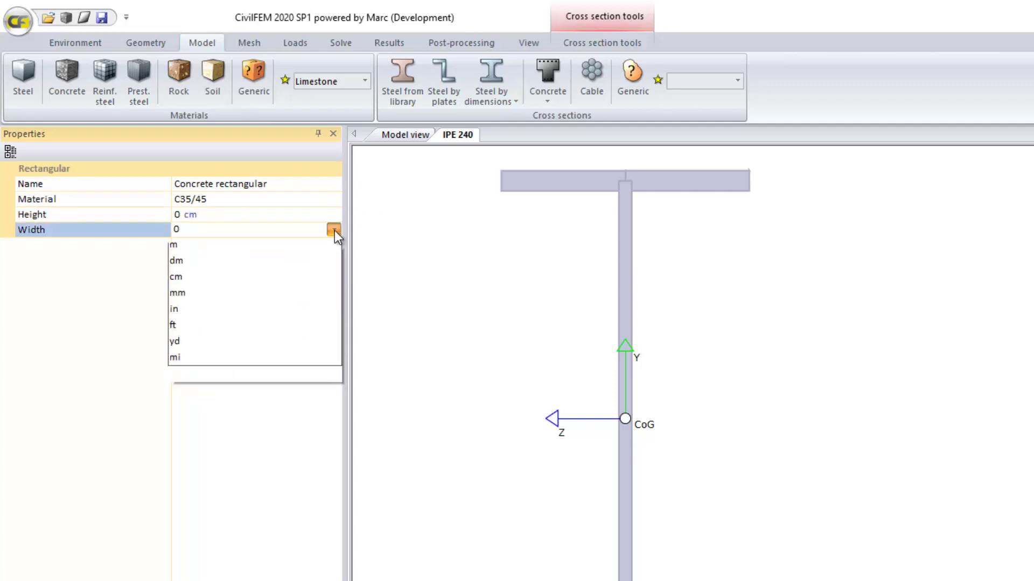
left_click(312, 315)
left_click(229, 216)
type("30")
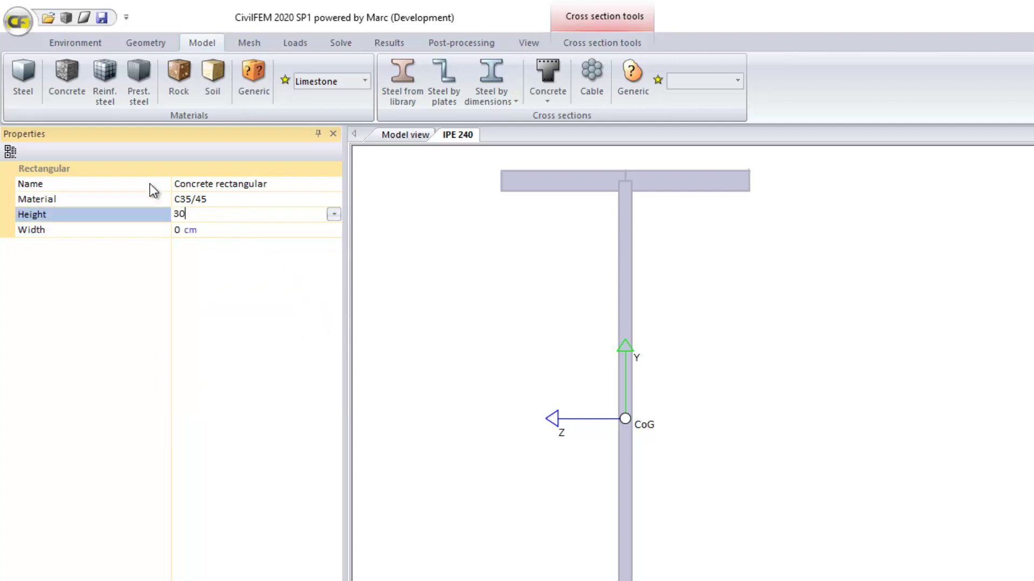
left_click(168, 233)
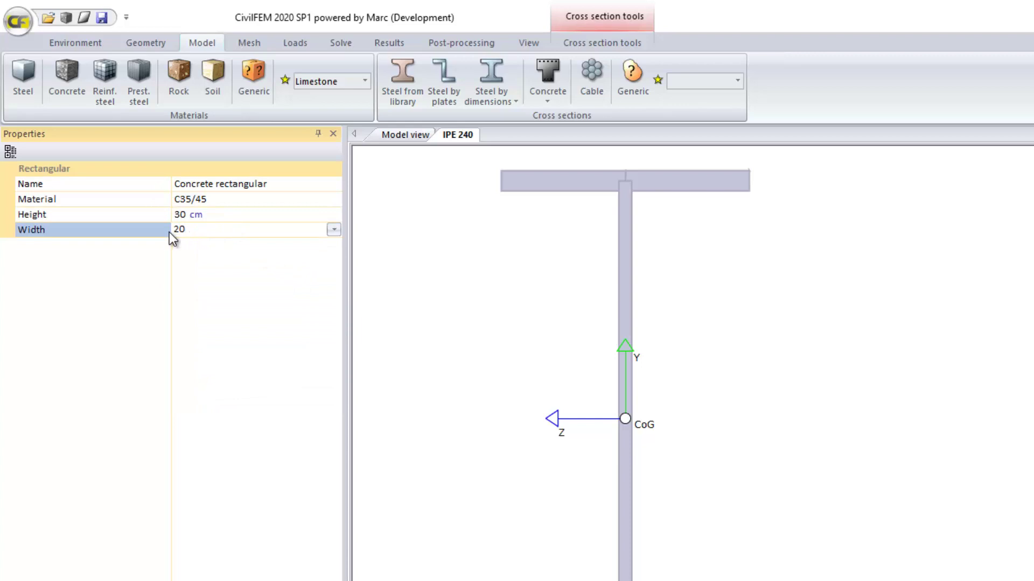
left_click(102, 186)
type("C")
- Create a second C35/45 rectangular section C2 at 0.35 × 0.25 m
left_click(327, 199)
left_click(333, 199)
left_click(278, 220)
left_click(203, 218)
type("0.35")
left_click(168, 232)
type("0.25")
key("Return")
left_click(275, 186)
left_click(183, 204)
key("Up")
type("C2")
key("Return")
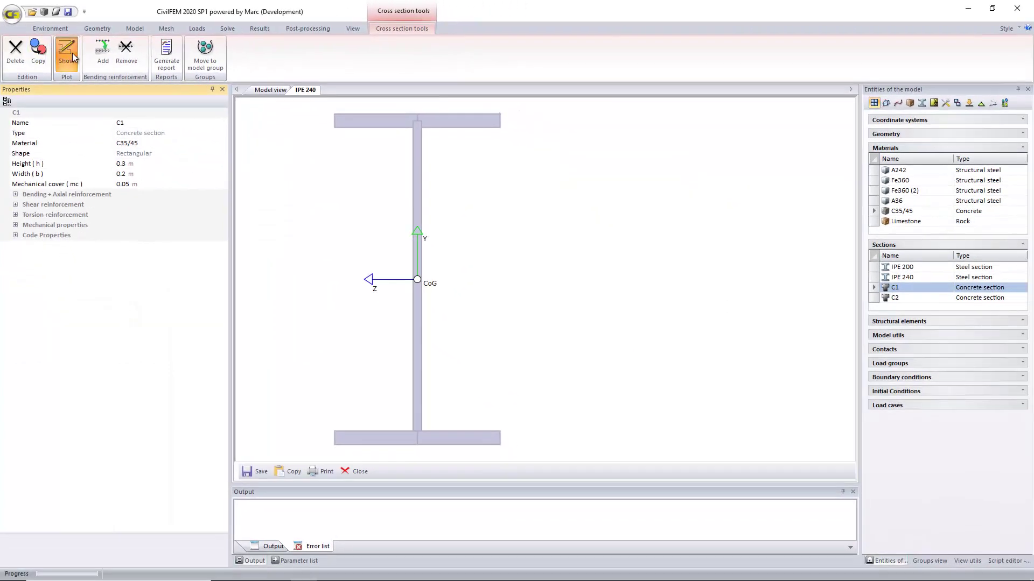
- Plot the C1, C2 and IPE 200 sections in their own tabs, then return to the model view
left_click(72, 53)
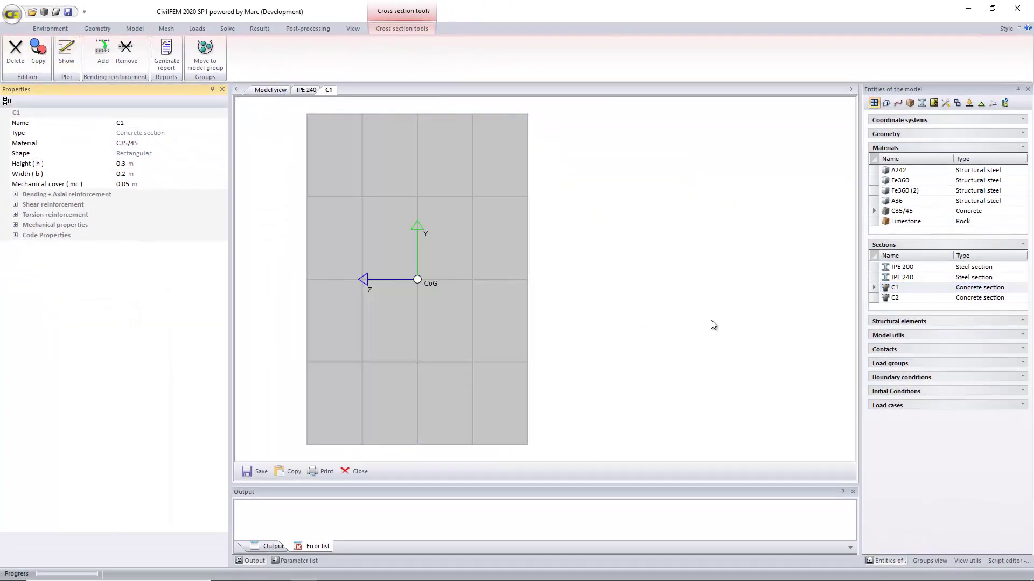
left_click(895, 298)
left_click(66, 51)
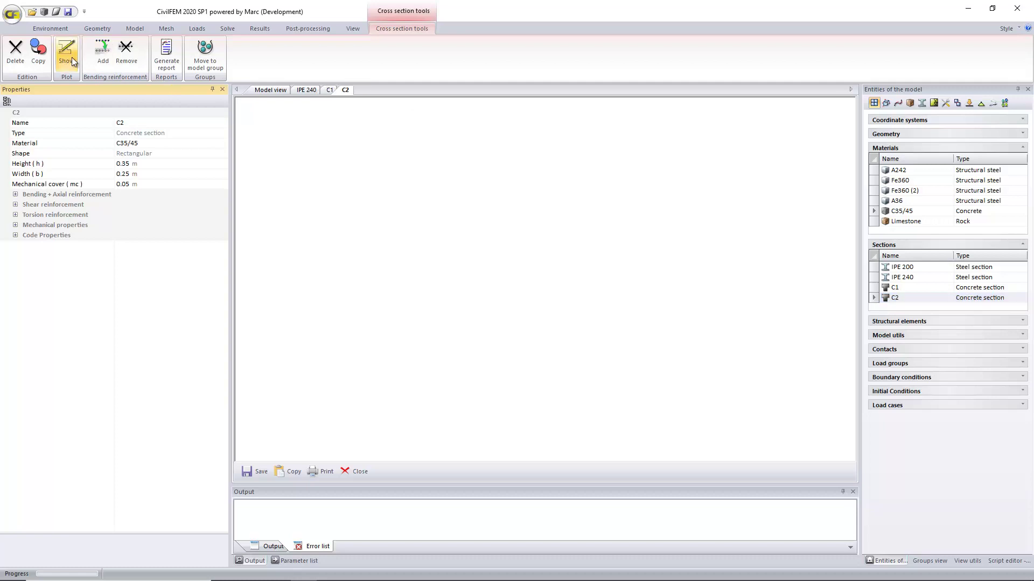
left_click(886, 267)
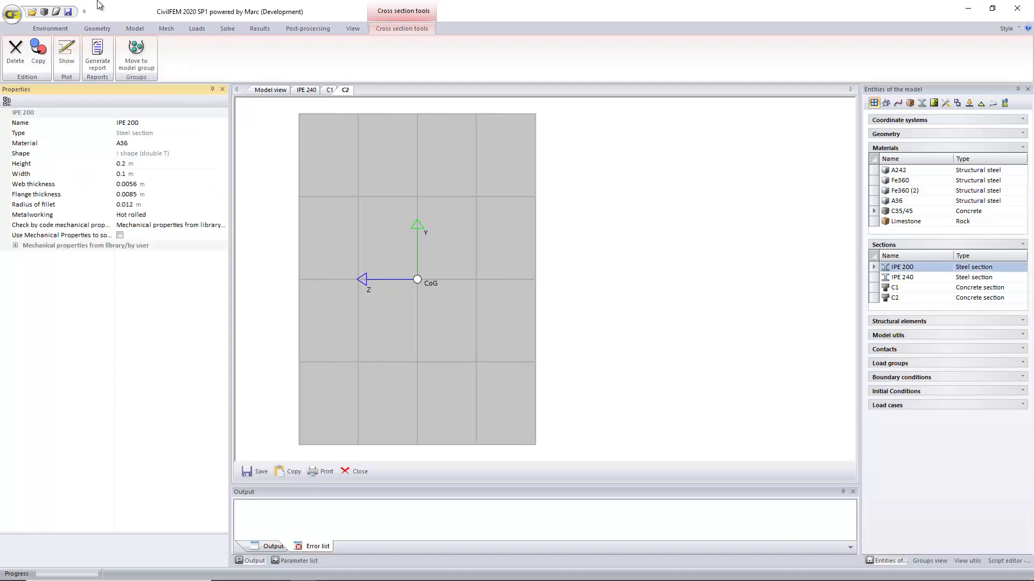
left_click(61, 57)
left_click(329, 90)
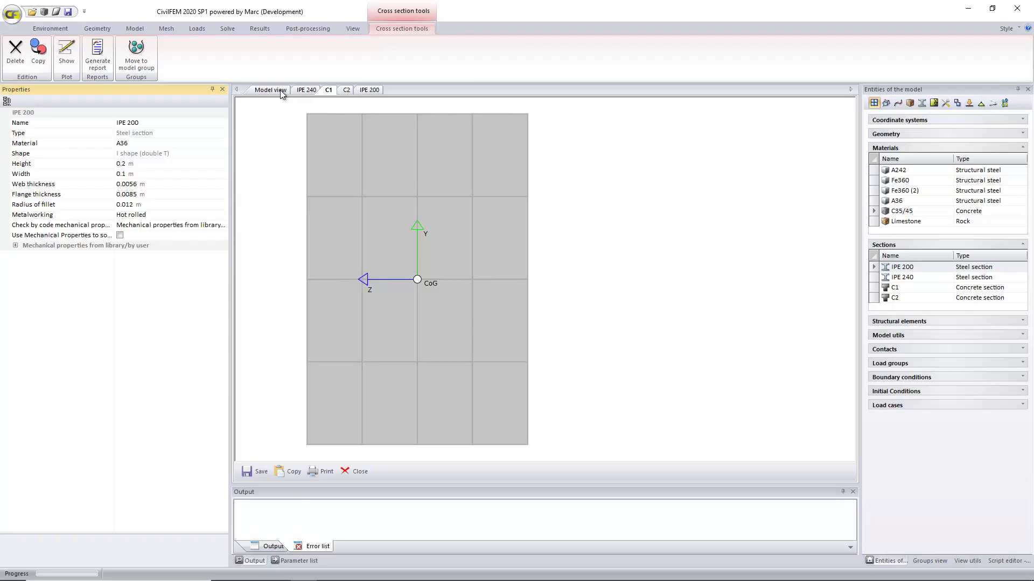
left_click(280, 92)
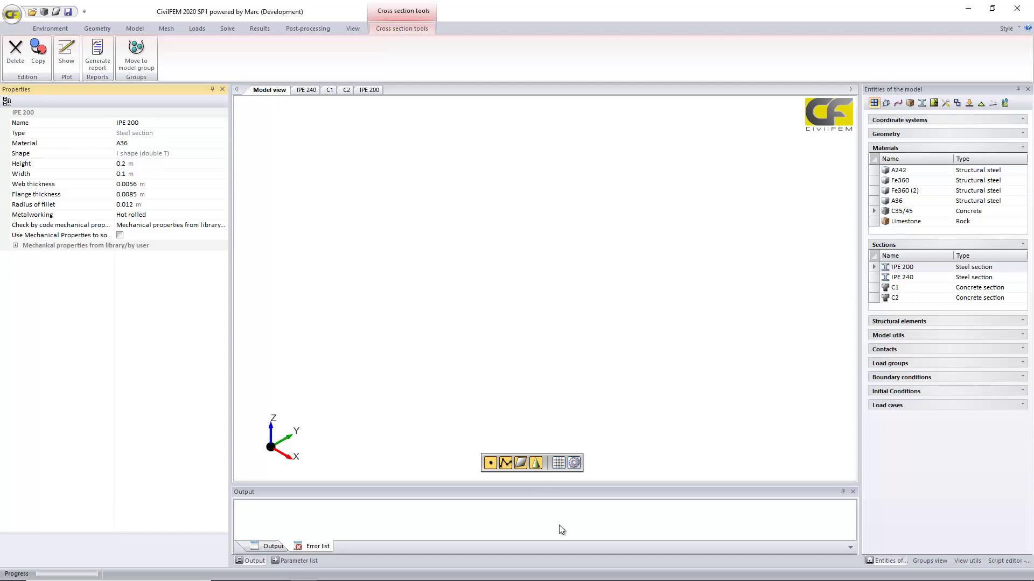
- Draw two parallel 6 m lines on the grid: (0,0,0)-(6,0,0) and (0,-1,0)-(6,-1,0)
left_click(560, 464)
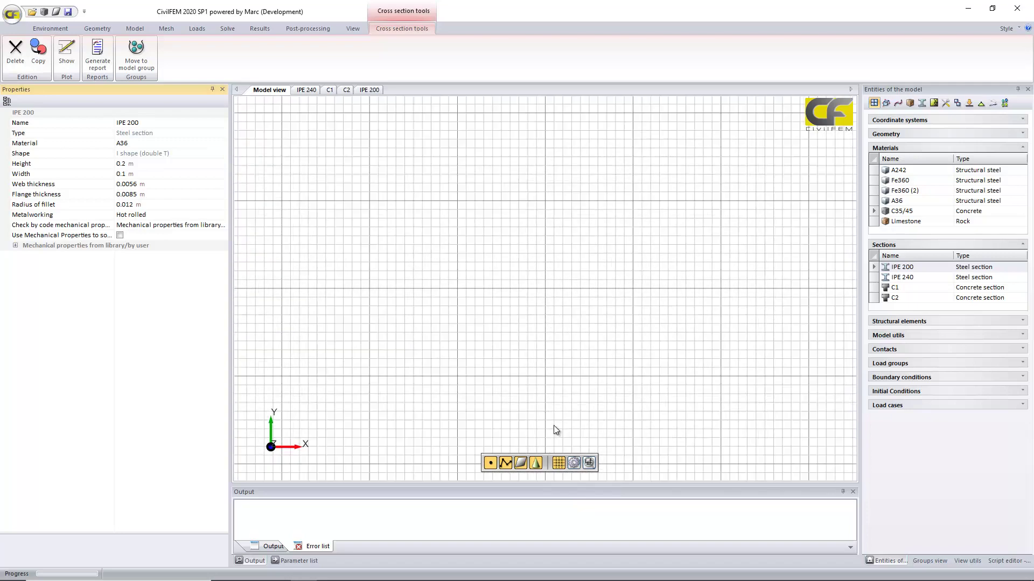
left_click(97, 29)
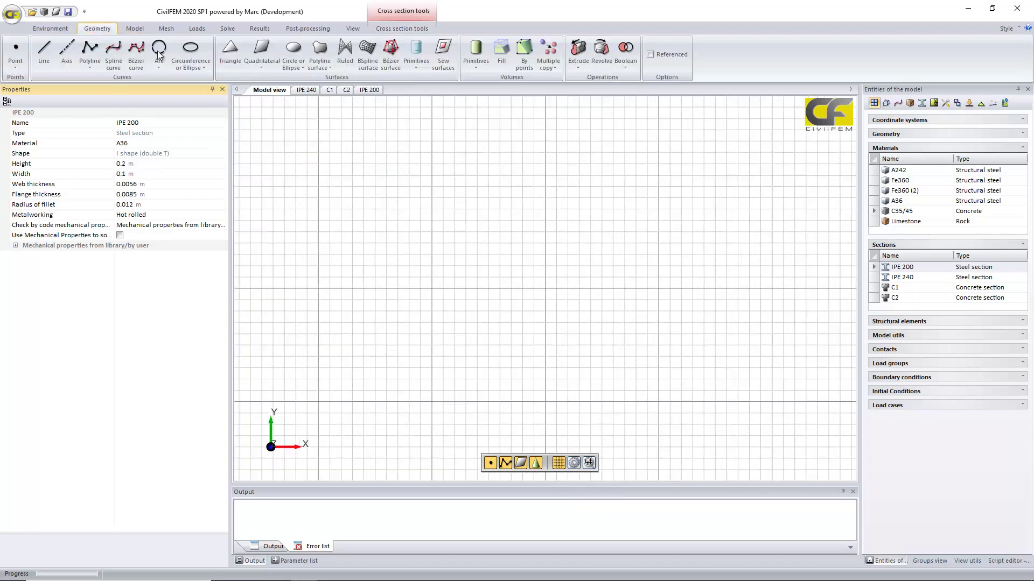
left_click(45, 60)
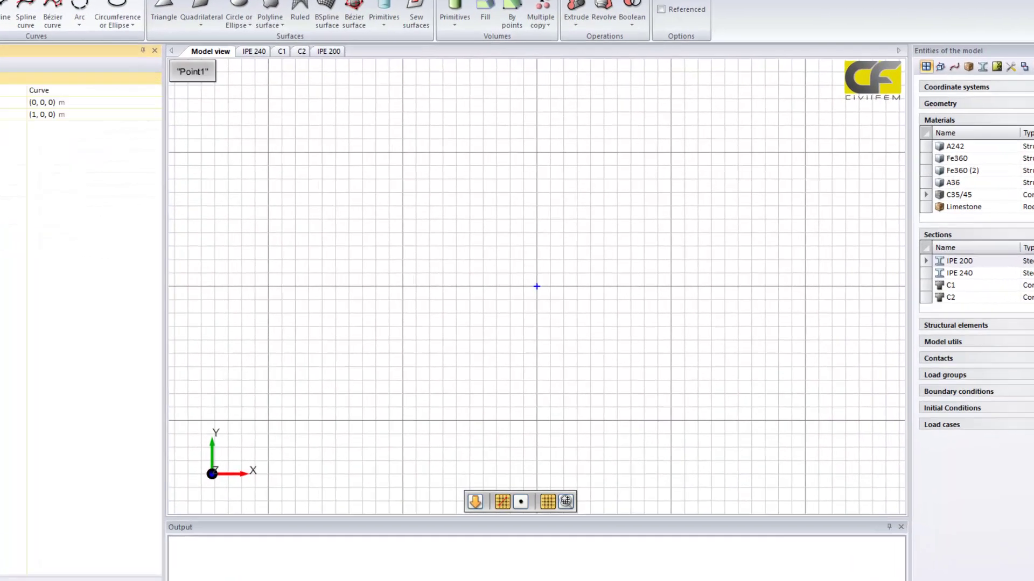
left_click(527, 285)
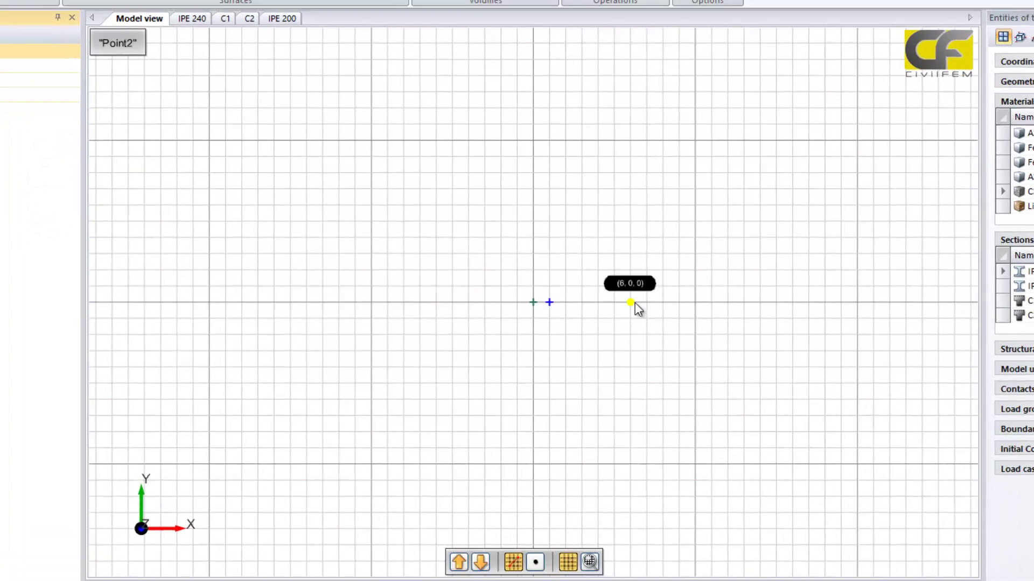
left_click(635, 303)
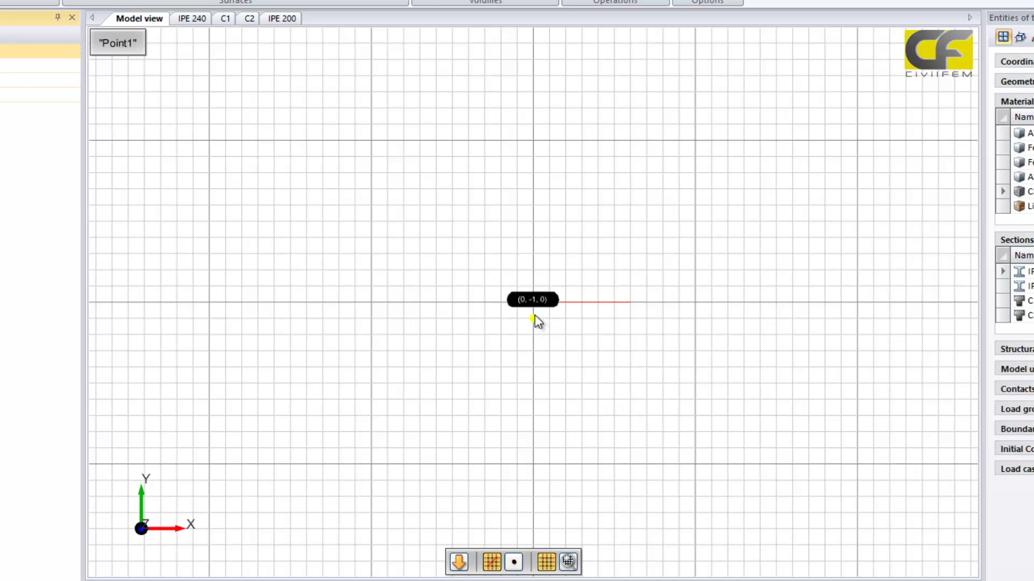
left_click(533, 318)
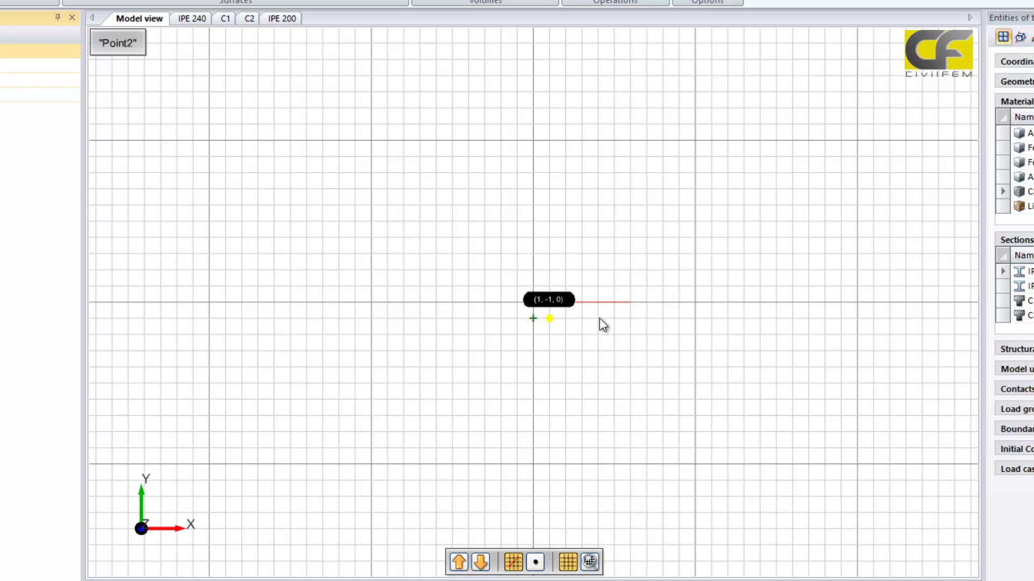
left_click(631, 315)
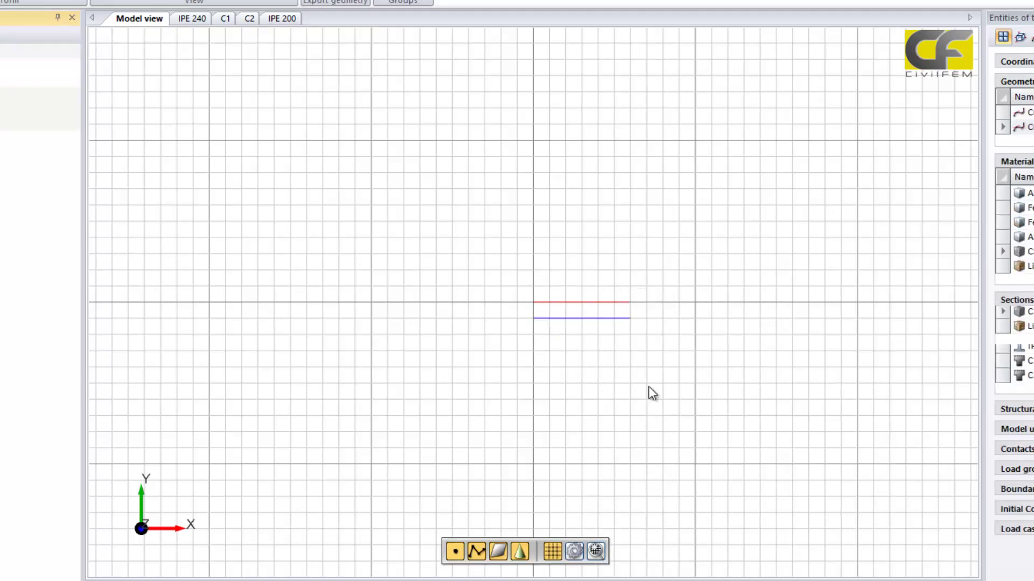
left_click(553, 551)
scroll(566, 406, "up", 3)
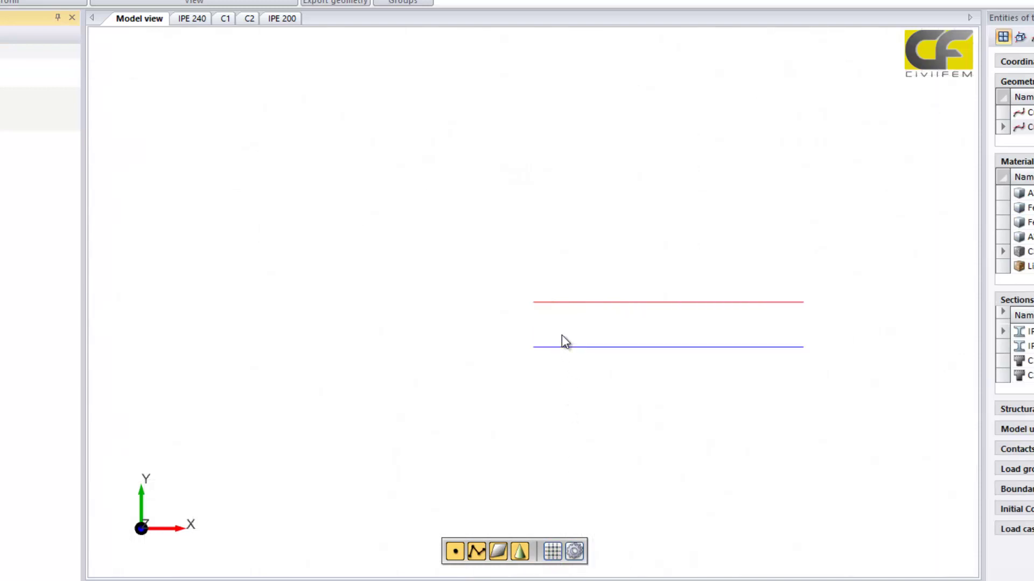
left_click(574, 301)
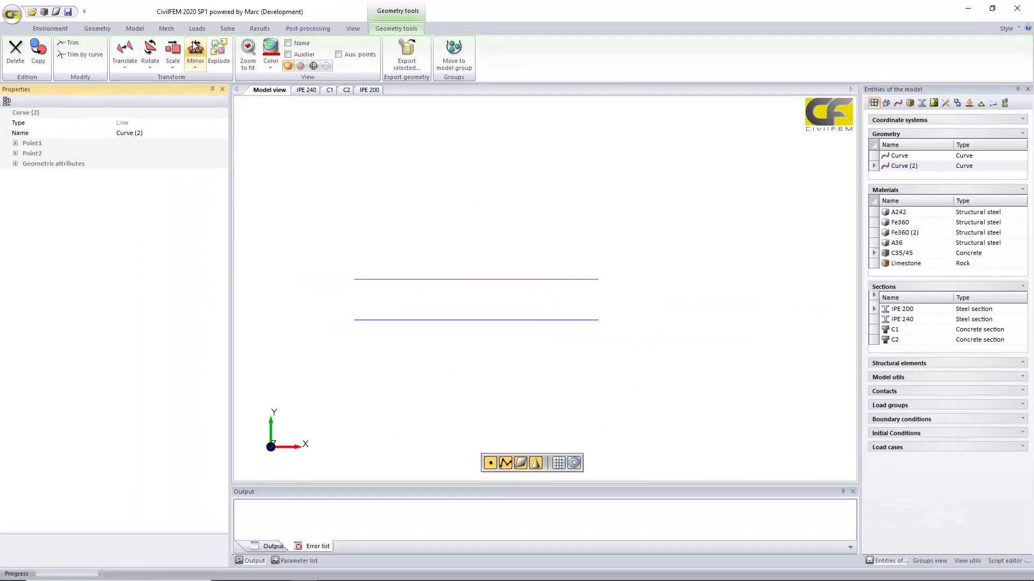
- Create a beam along Curve with IPE 200 cross sections
left_click(166, 29)
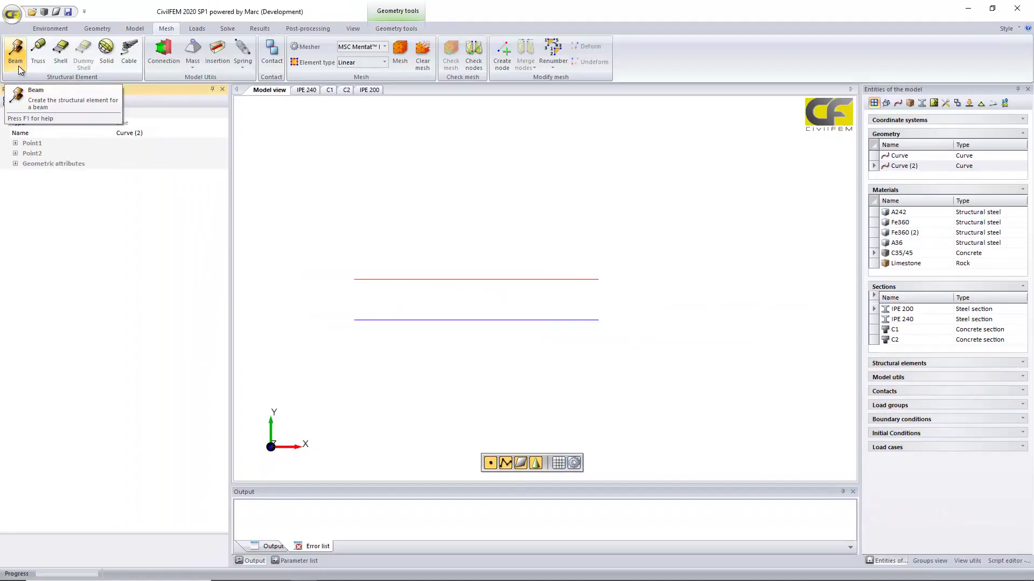
left_click(20, 67)
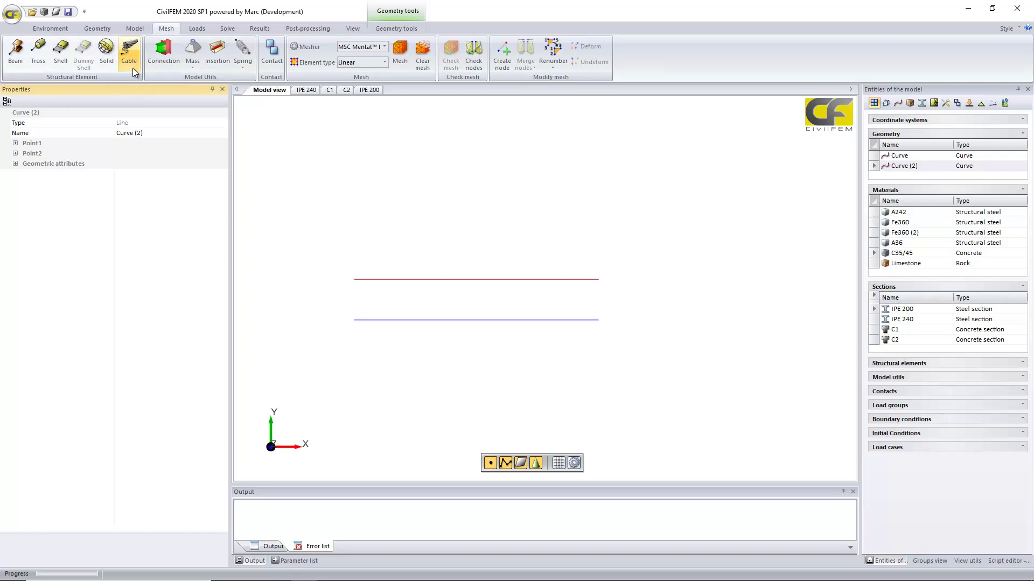
left_click(15, 51)
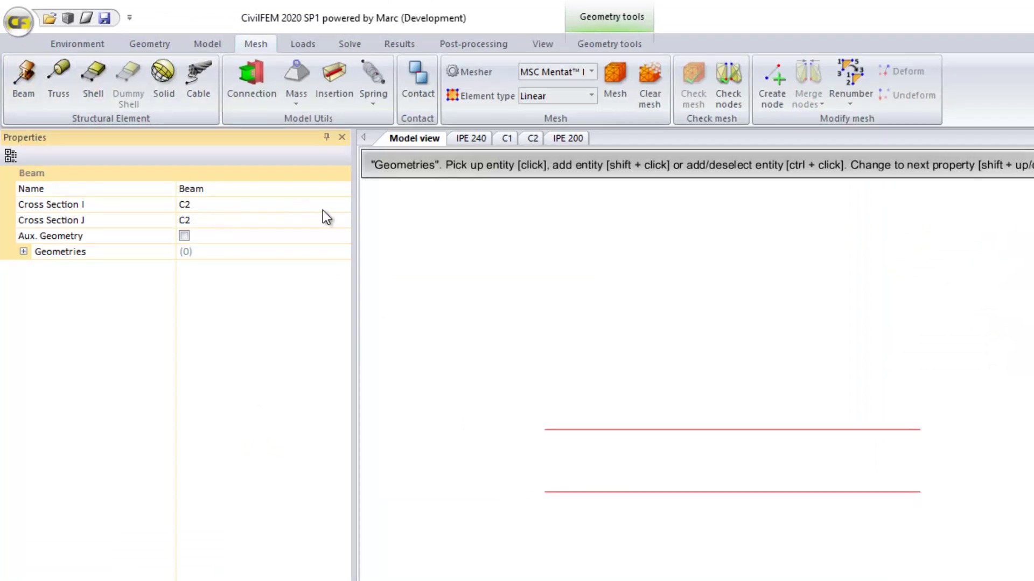
left_click(334, 206)
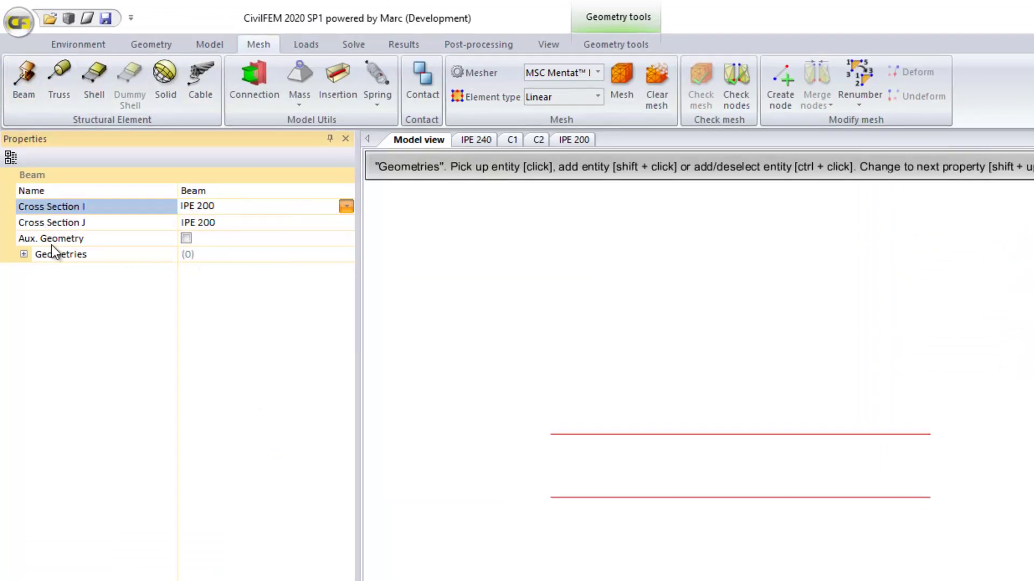
left_click(757, 435)
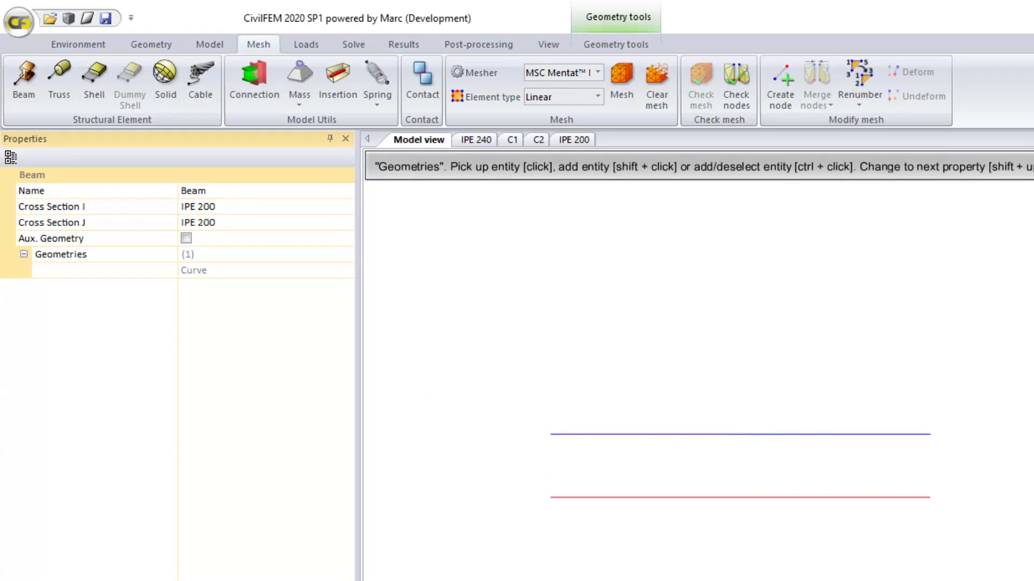
key("Return")
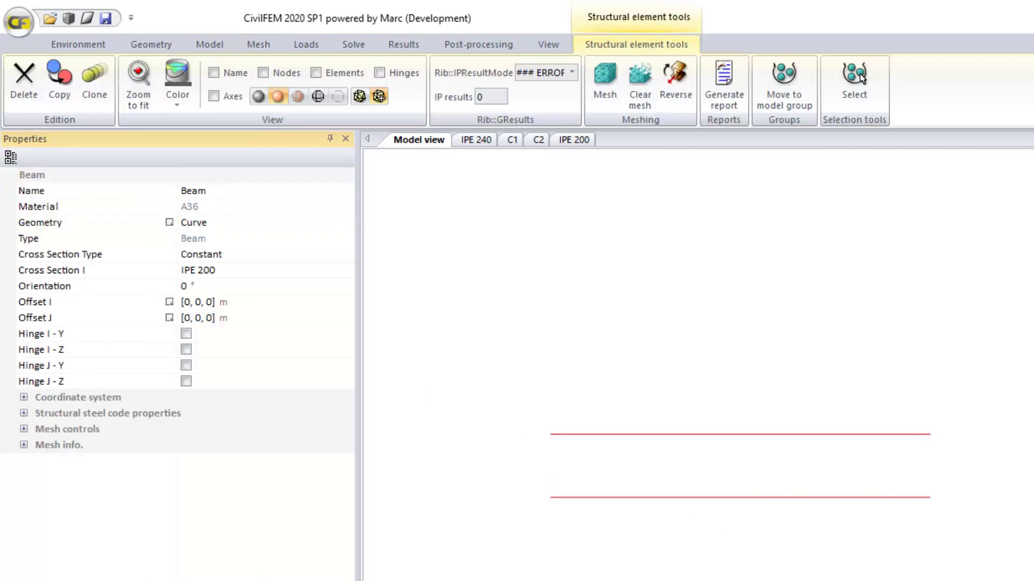
- Set the beam's mesh divisions to 20 and generate the mesh
left_click(24, 429)
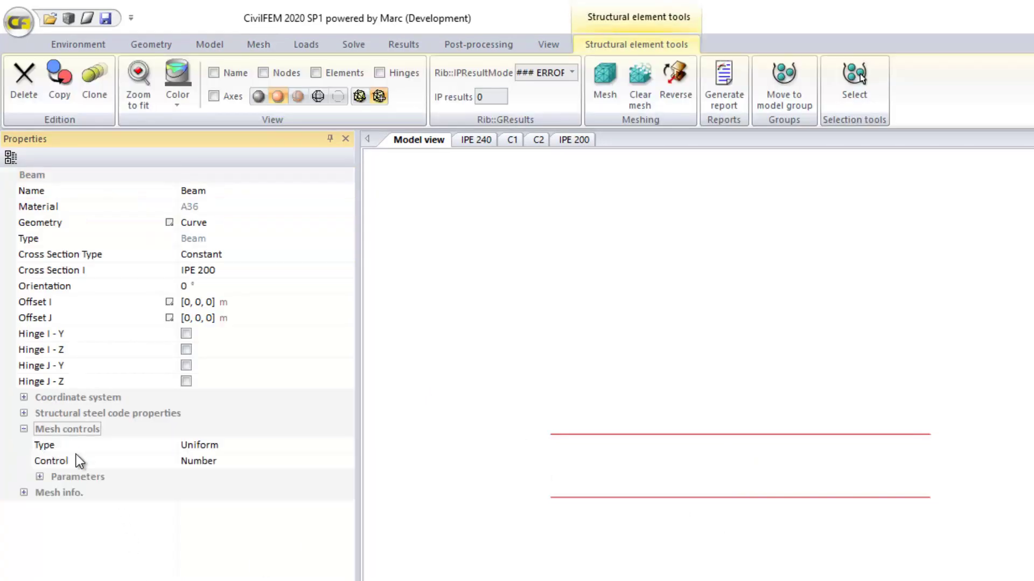
left_click(40, 478)
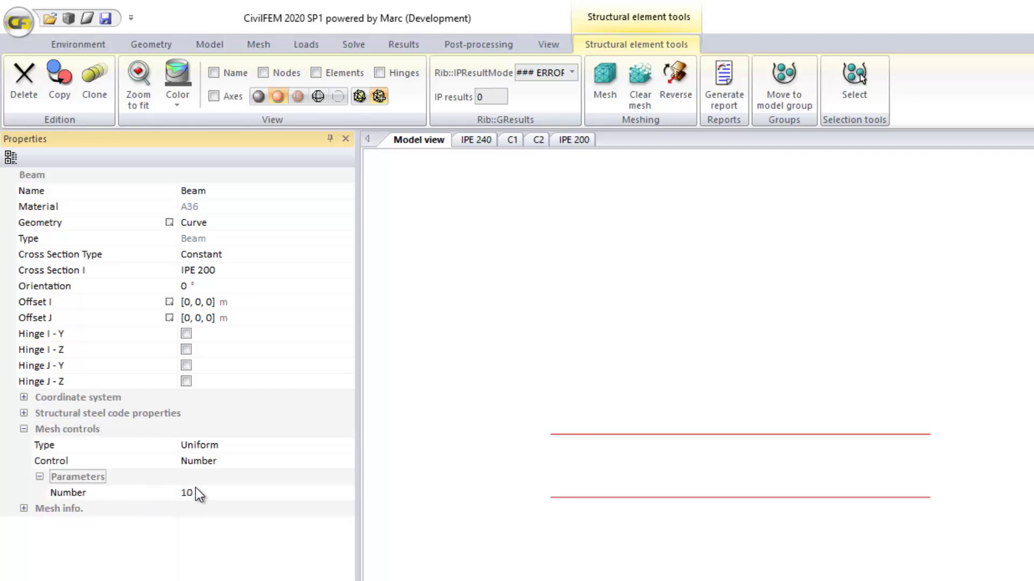
left_click(159, 494)
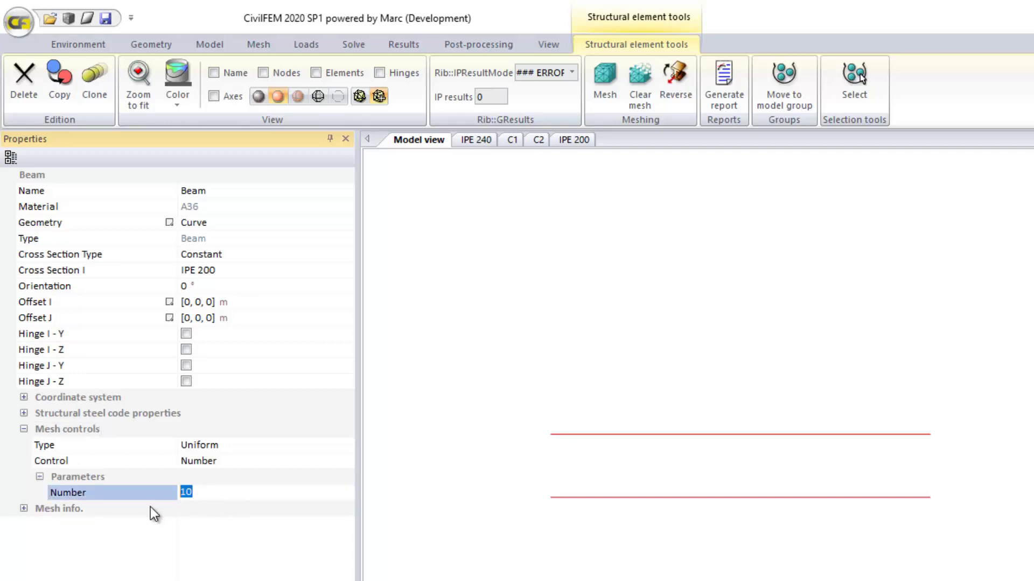
type("20")
left_click(595, 77)
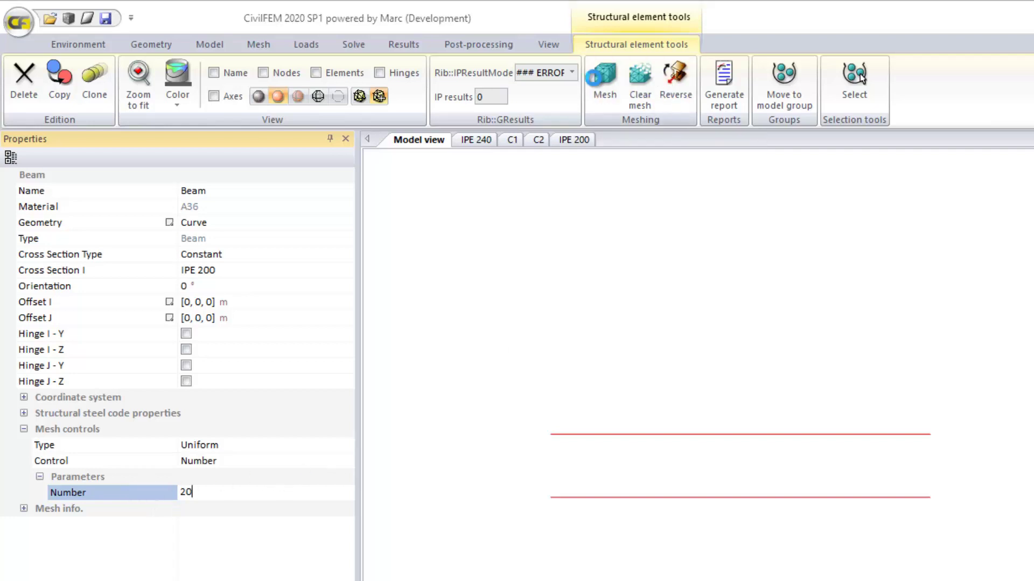
- Save the model as 01.cf, replacing the existing file
left_click(728, 491)
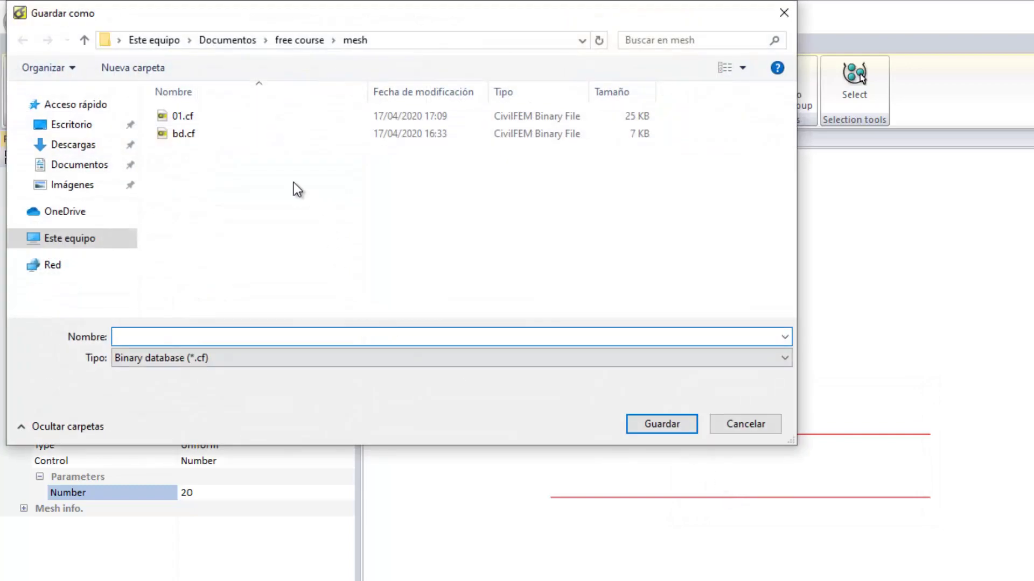
left_click(240, 116)
left_click(635, 425)
left_click(827, 464)
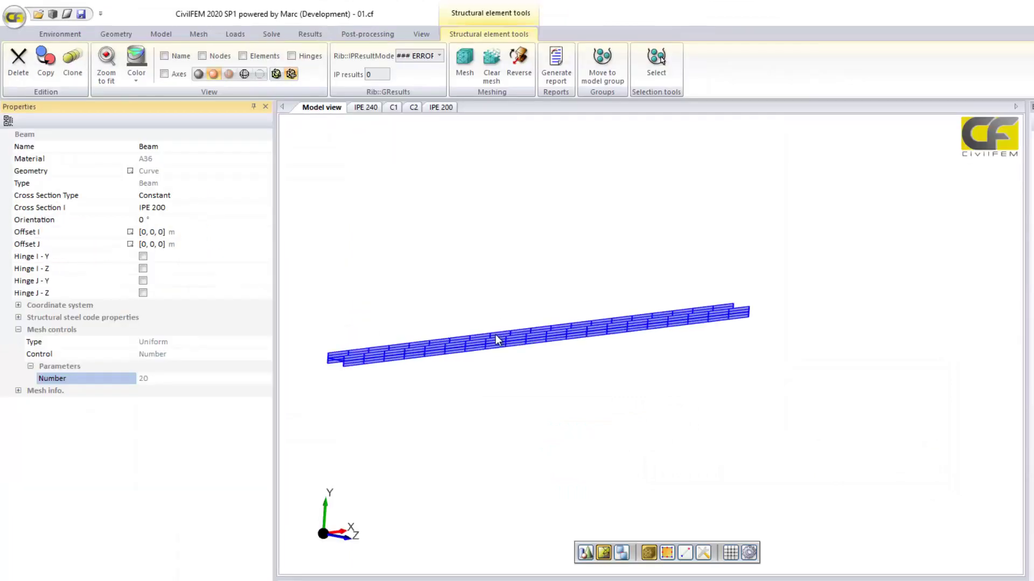
- Set the meshed IPE 200 beam's orientation to 90°
middle_click_drag(496, 340, 637, 393)
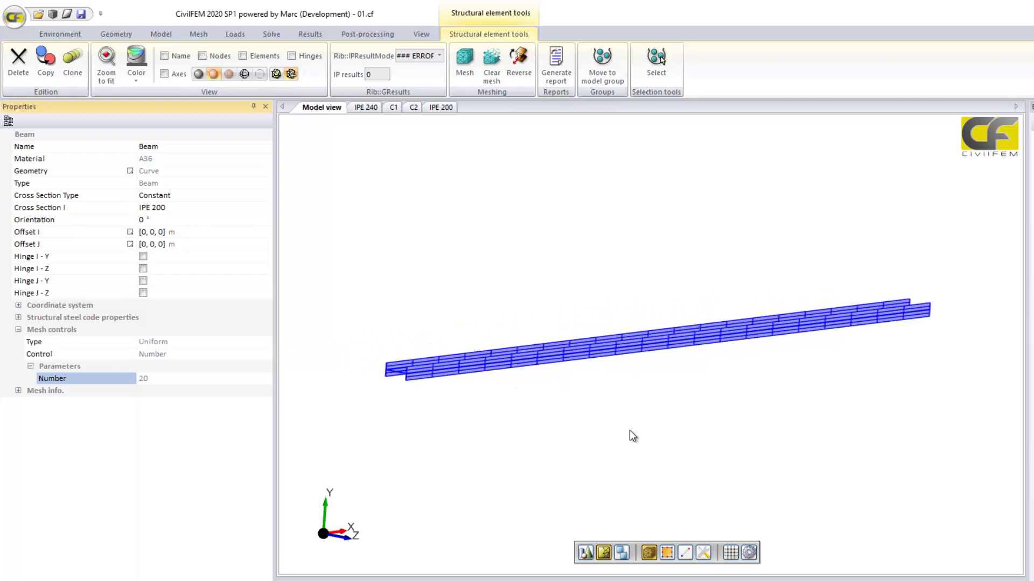
middle_click_drag(630, 431, 622, 428)
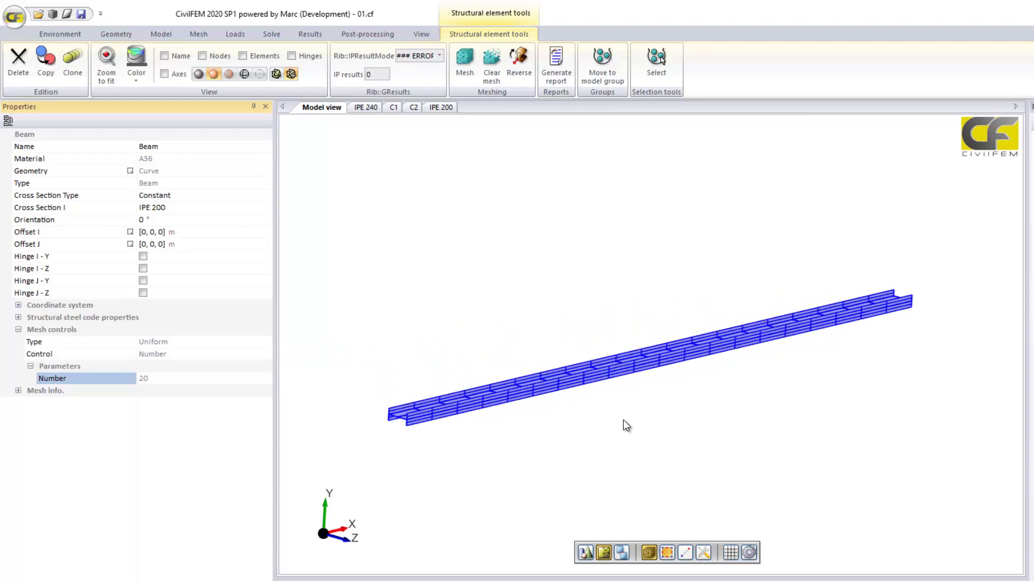
left_click(157, 219)
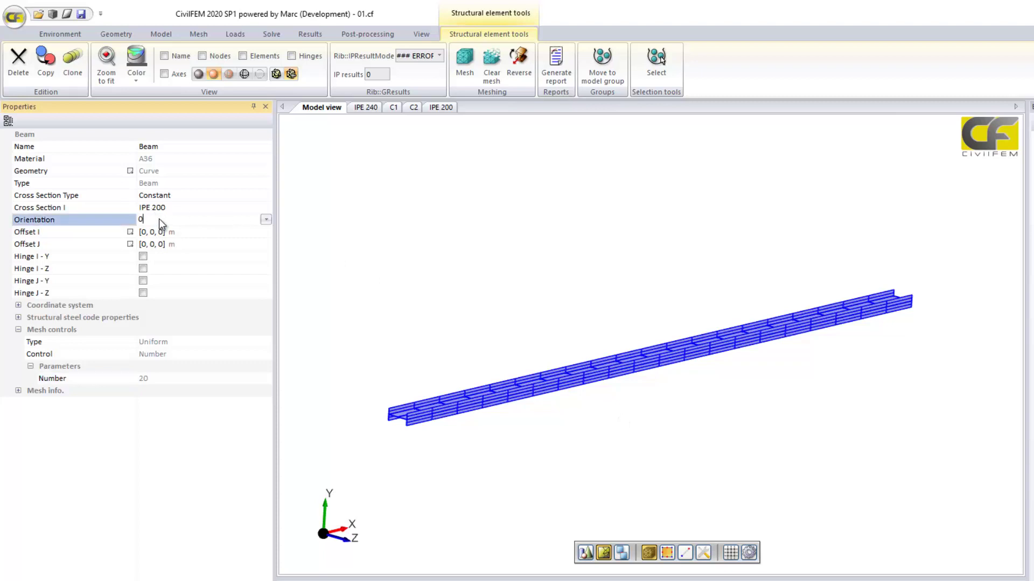
type("90")
key("Return")
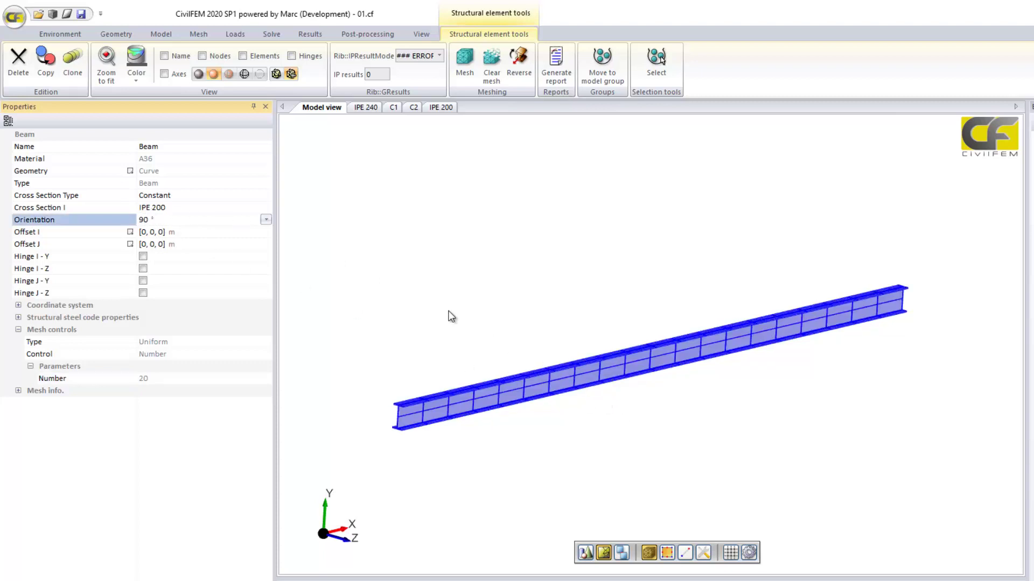
- Toggle the display between bare geometry curves and solid structural elements
left_click(453, 307)
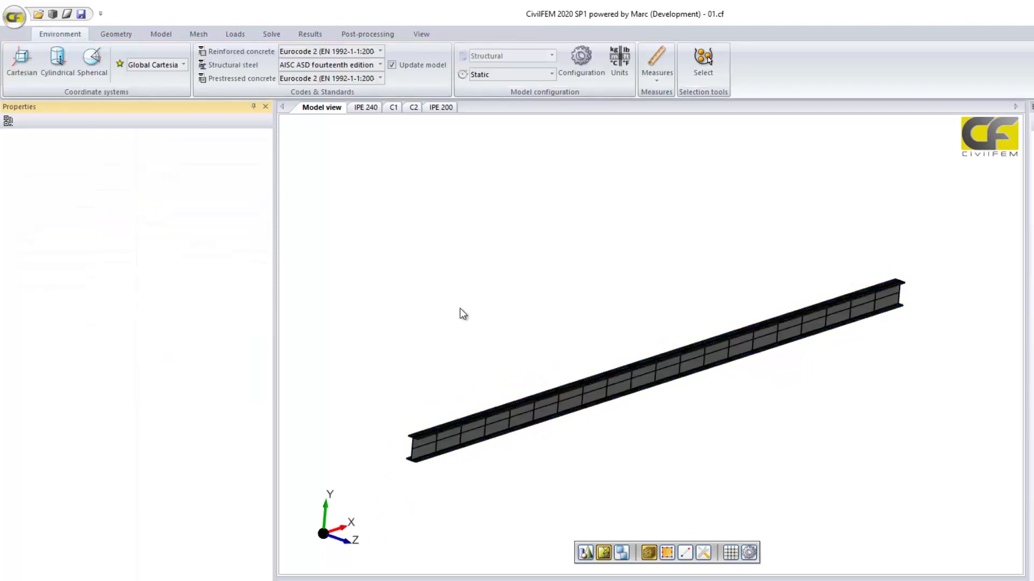
scroll(463, 314, "down", 3)
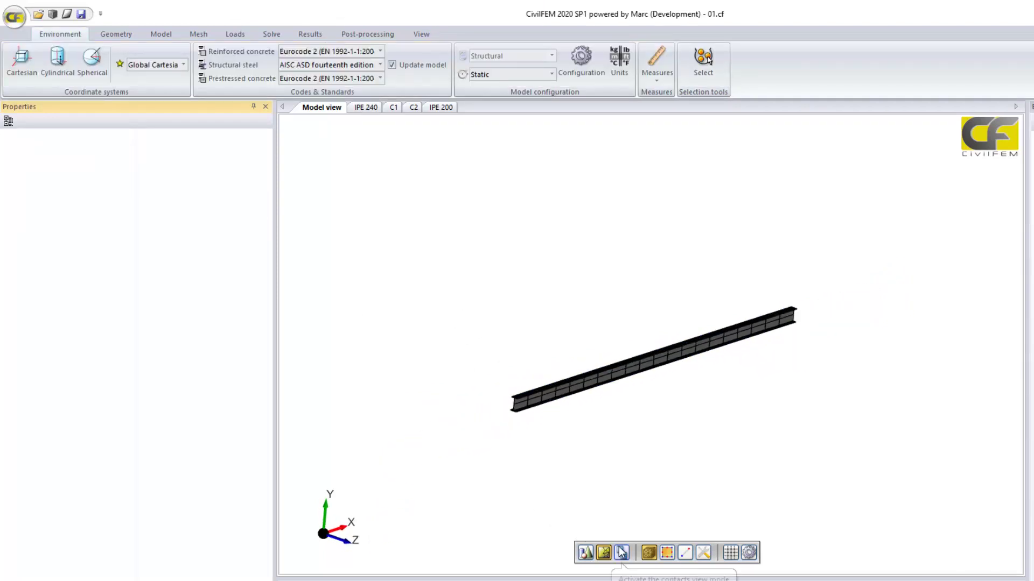
left_click(585, 552)
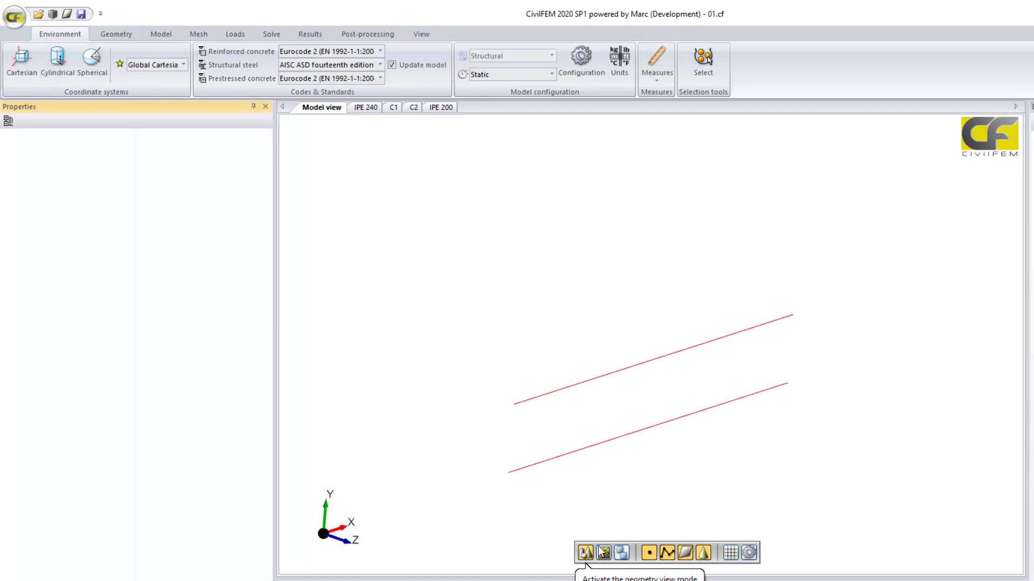
left_click(585, 553)
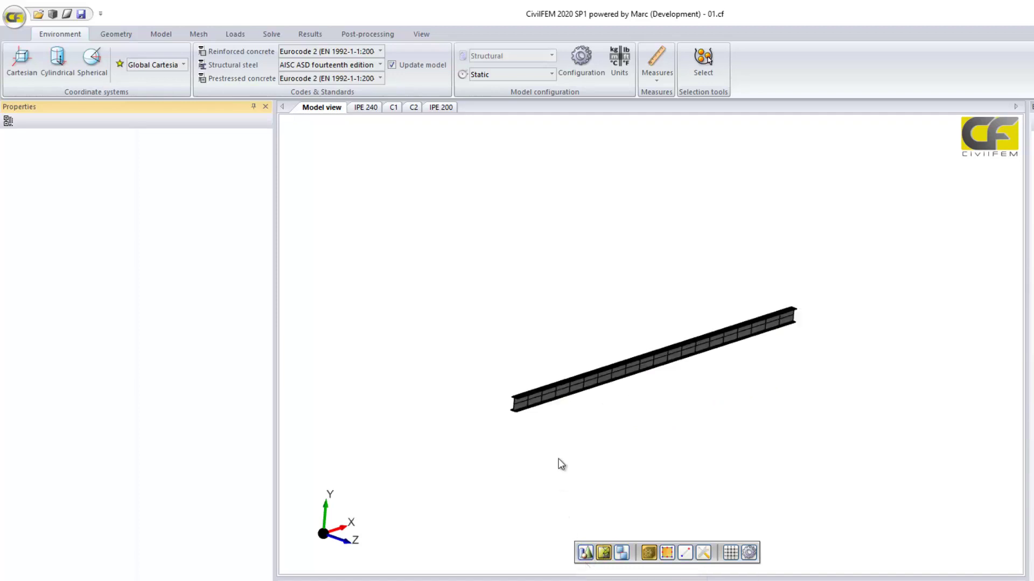
scroll(555, 457, "up", 3)
scroll(573, 512, "down", 2)
scroll(585, 488, "down", 2)
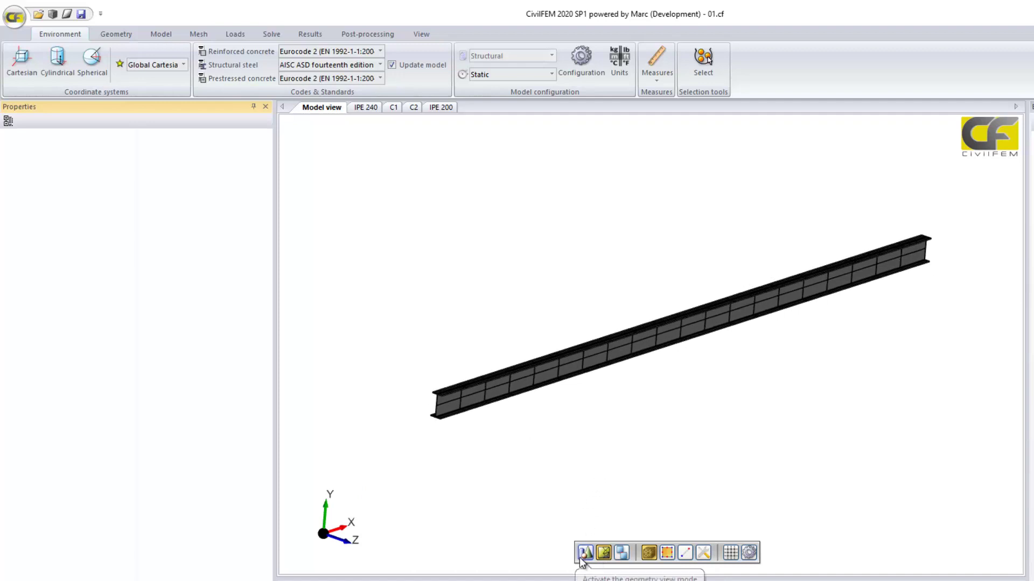
left_click(586, 553)
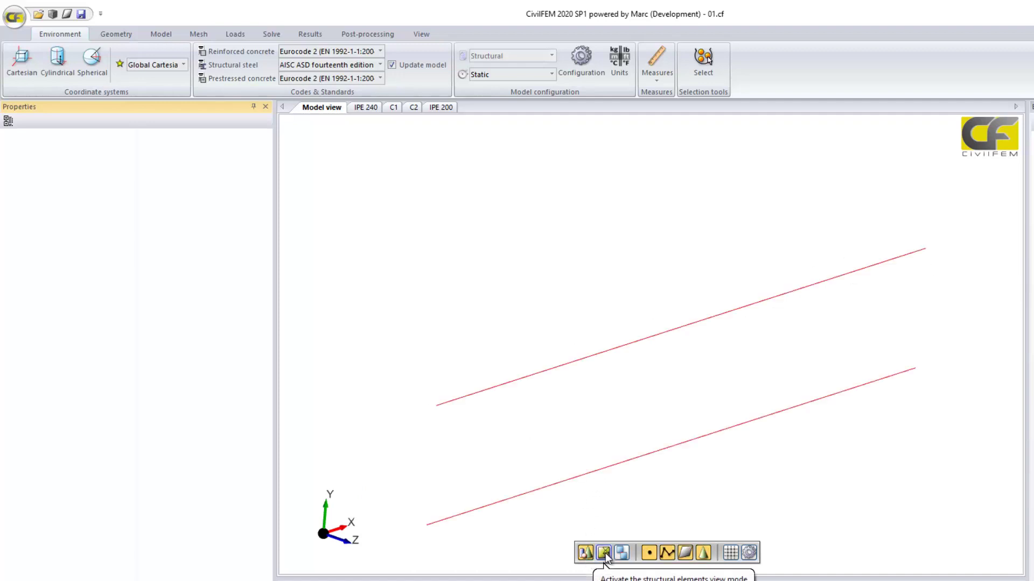
left_click(604, 553)
scroll(580, 451, "up", 3)
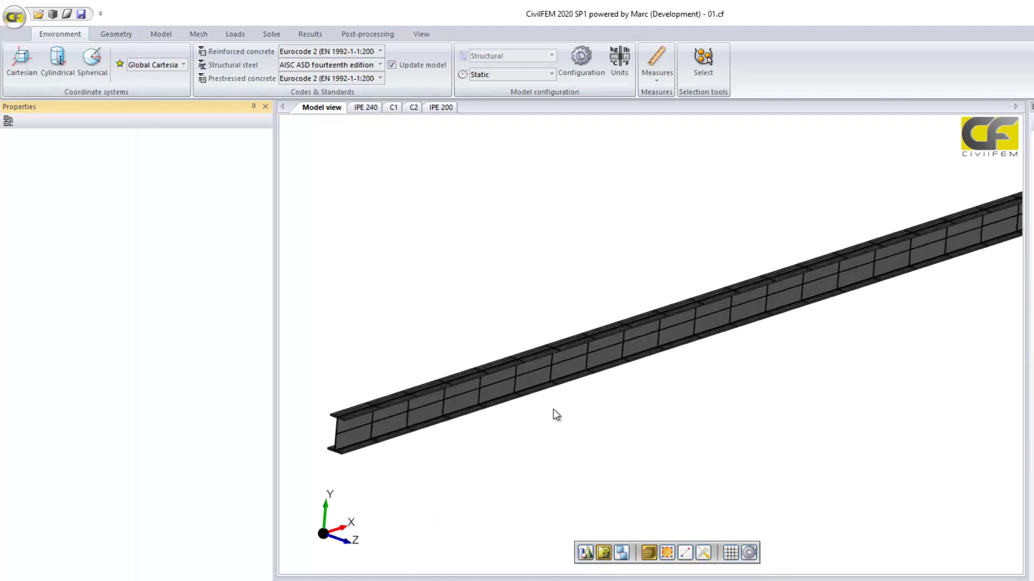
- Render the steel beam with textured metallic shading and deselect it
left_click(552, 378)
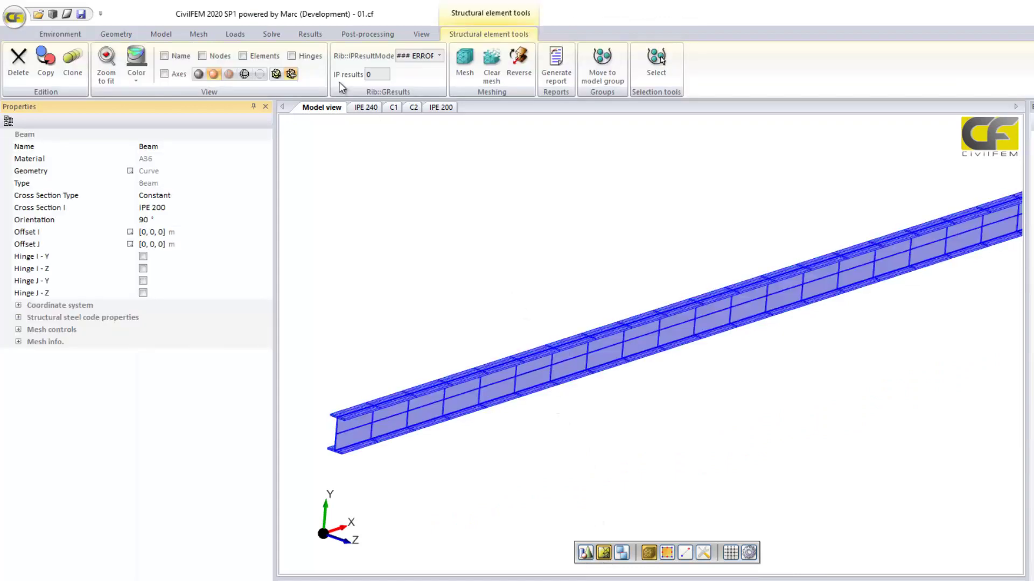
left_click(202, 74)
left_click(430, 284)
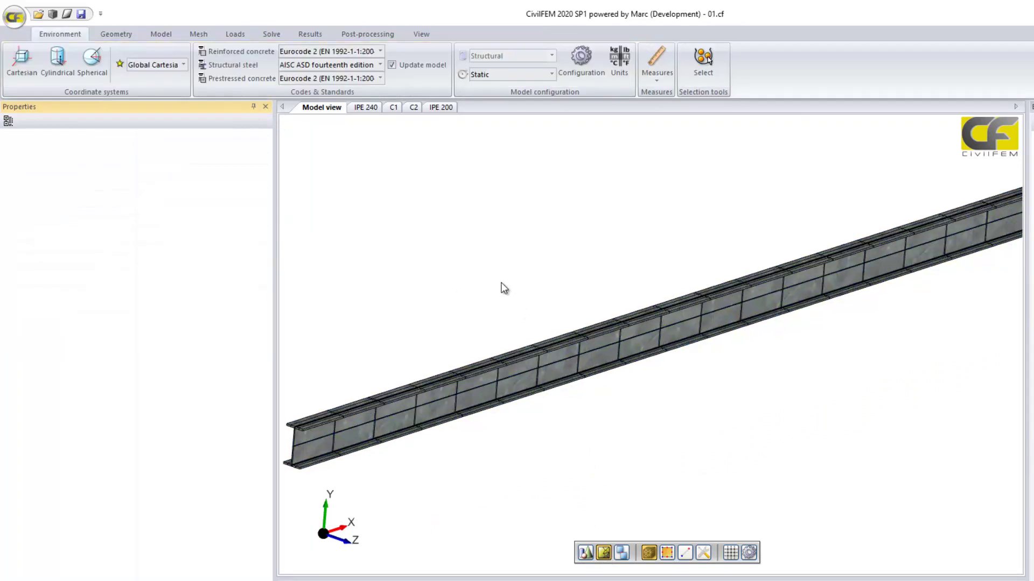
scroll(503, 288, "up", 1)
scroll(509, 279, "down", 1)
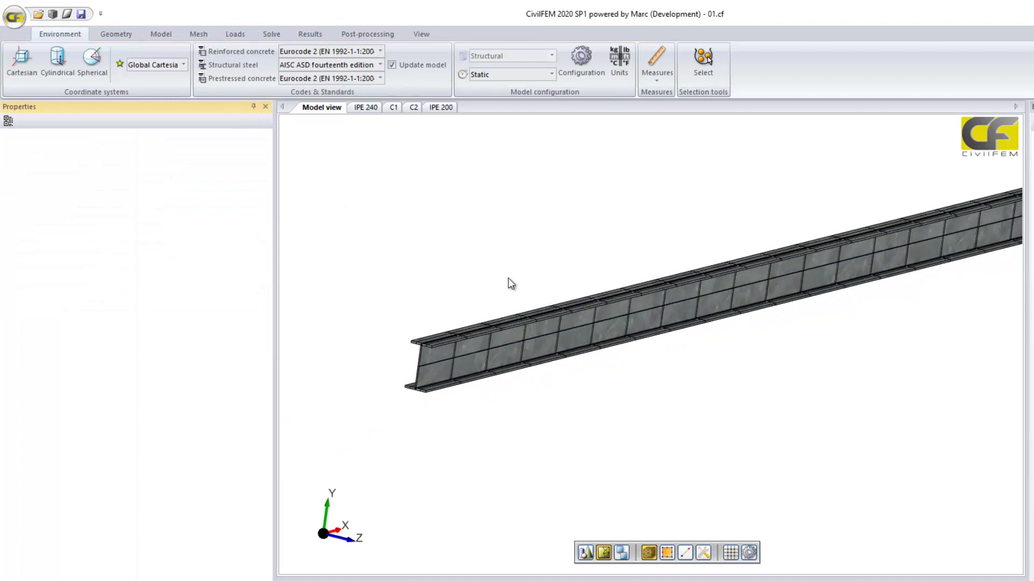
- Change the steel beam's cross section from IPE 200 to IPE 240
left_click(915, 257)
left_click(190, 209)
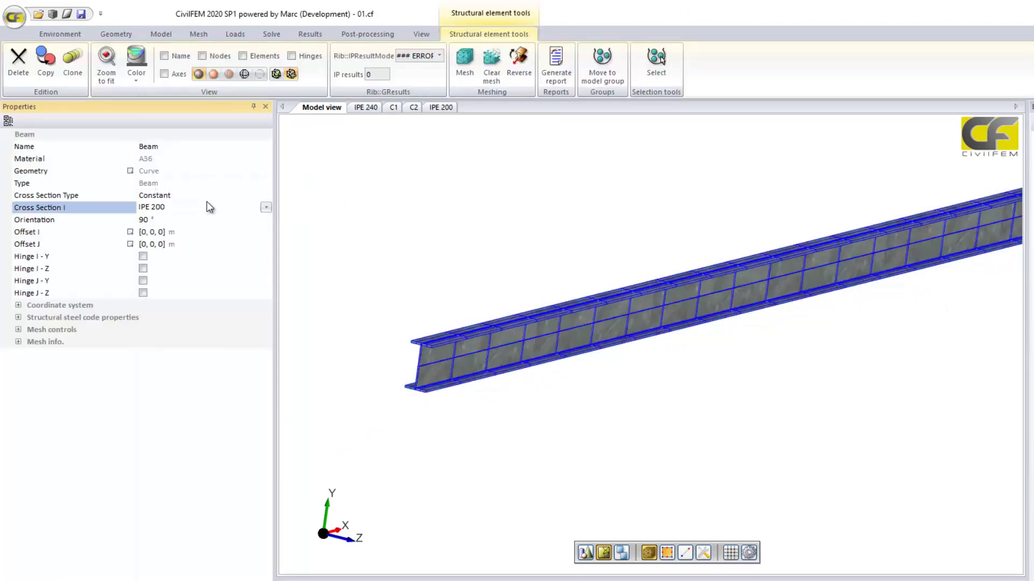
left_click(266, 207)
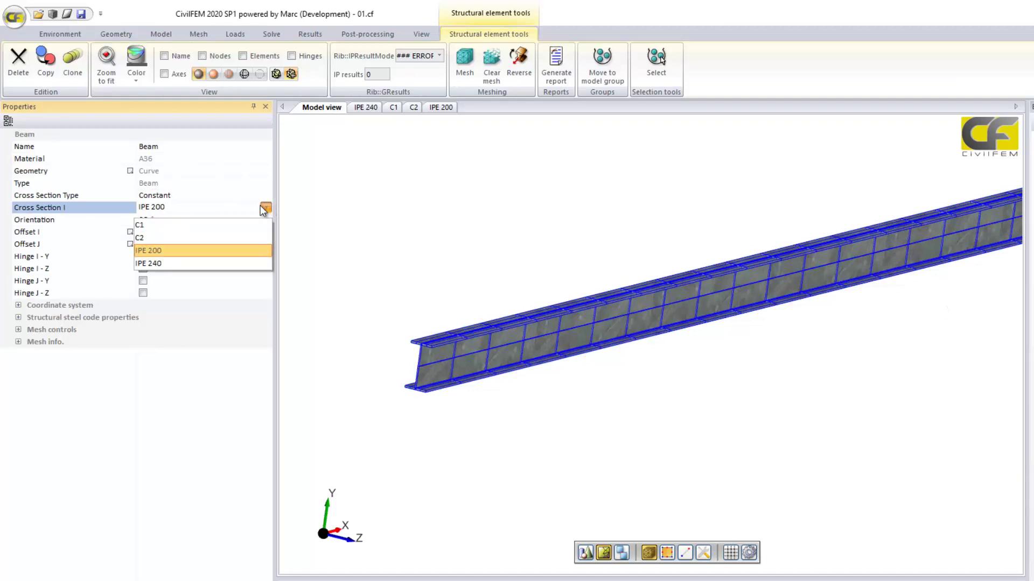
left_click(235, 263)
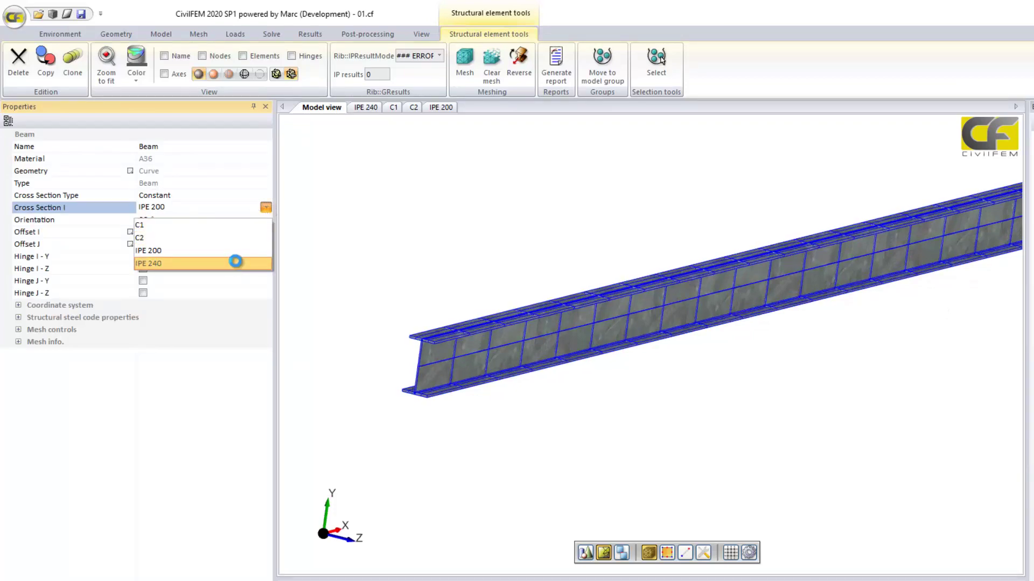
left_click(525, 442)
left_click(496, 372)
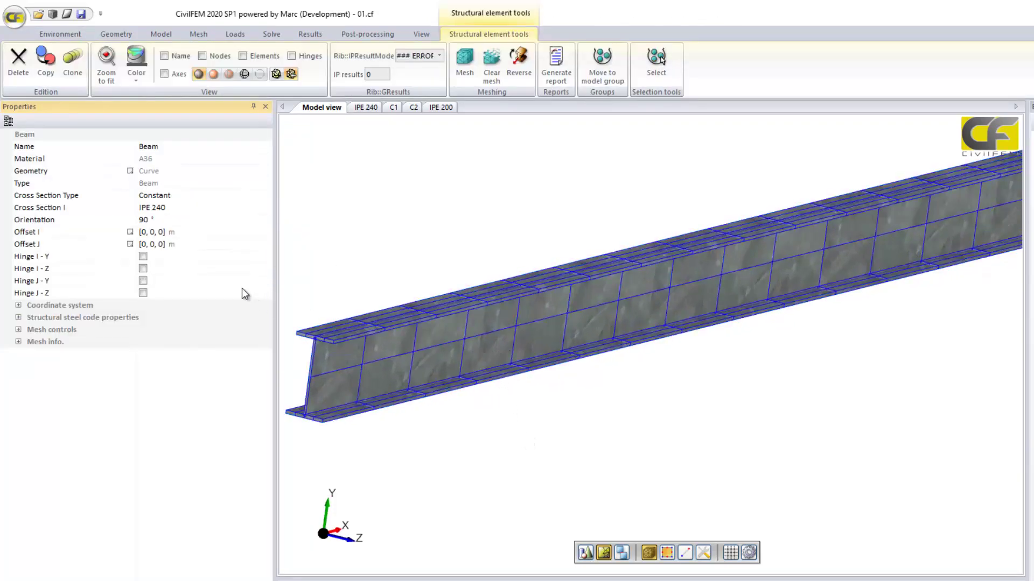
- Make the steel beam's cross section tapered, with IPE 200 as the start section
left_click(233, 199)
left_click(237, 199)
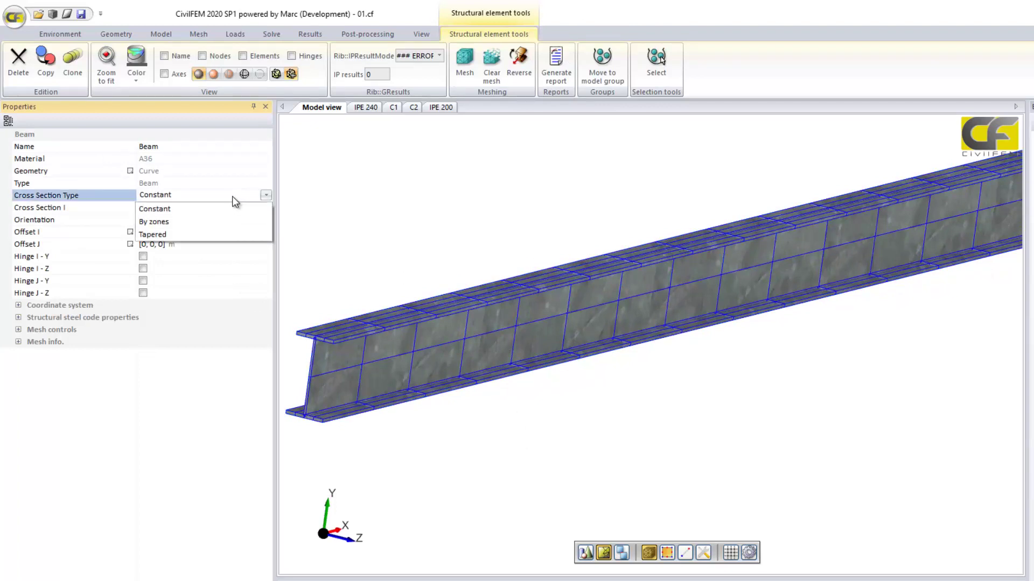
left_click(258, 206)
left_click(266, 195)
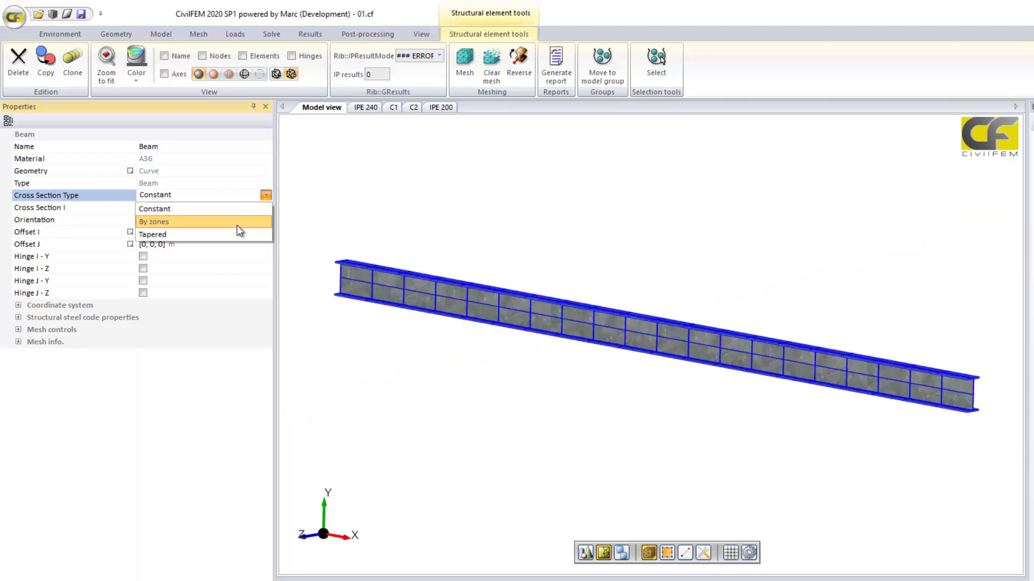
left_click(237, 234)
left_click(266, 208)
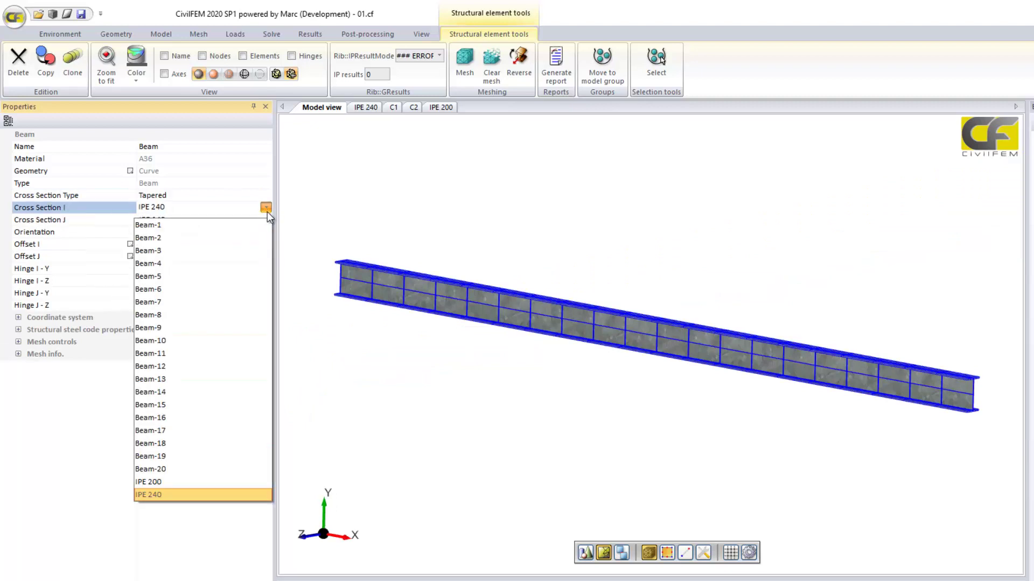
left_click(207, 482)
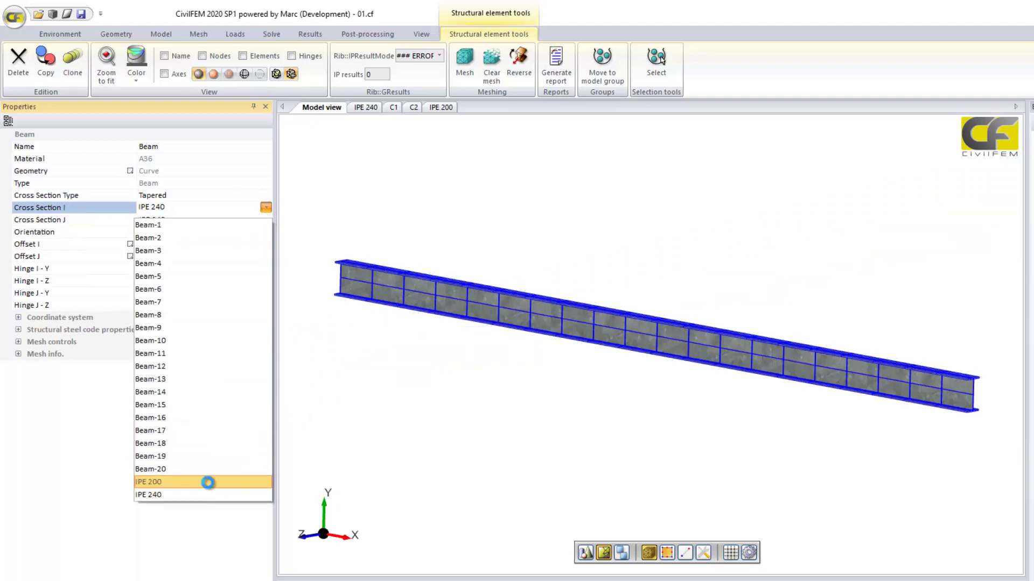
left_click(357, 364)
- Orbit and zoom the view to inspect the tapered steel beam from a steeper angle
middle_click_drag(357, 363, 383, 376)
left_click(443, 408)
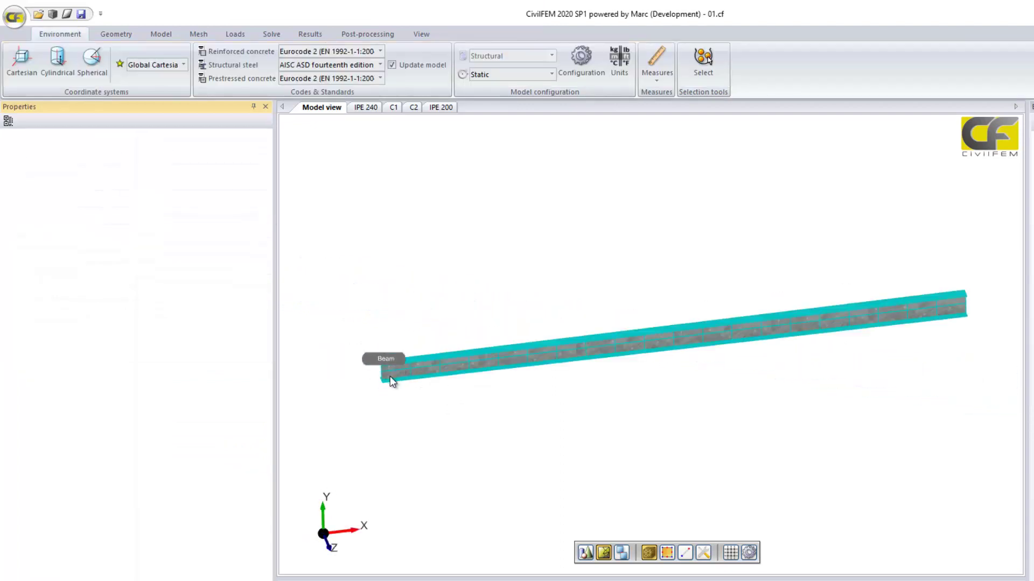
scroll(818, 335, "up", 2)
scroll(845, 339, "up", 2)
scroll(818, 325, "down", 1)
scroll(813, 333, "down", 1)
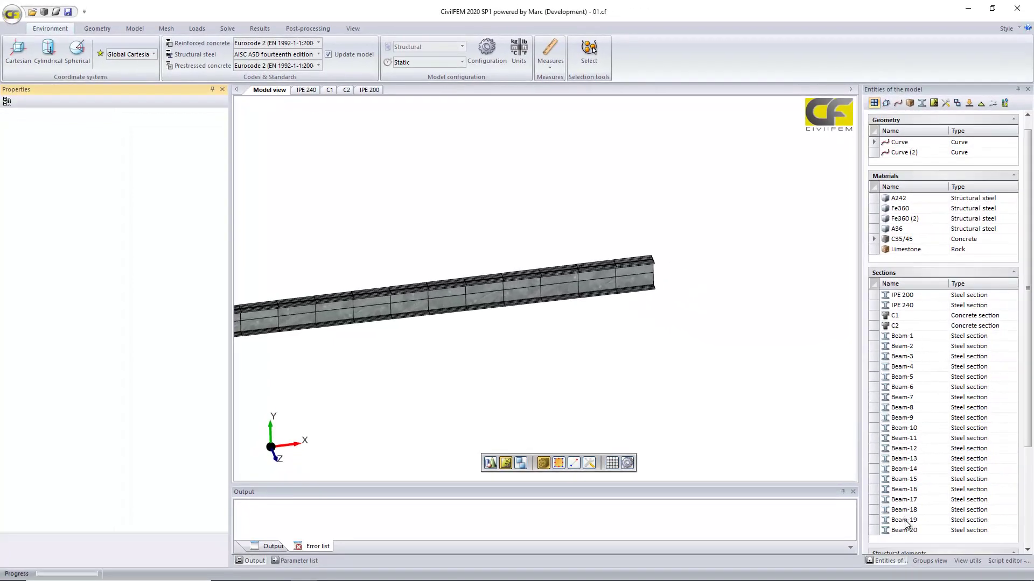
middle_click_drag(577, 323, 498, 453)
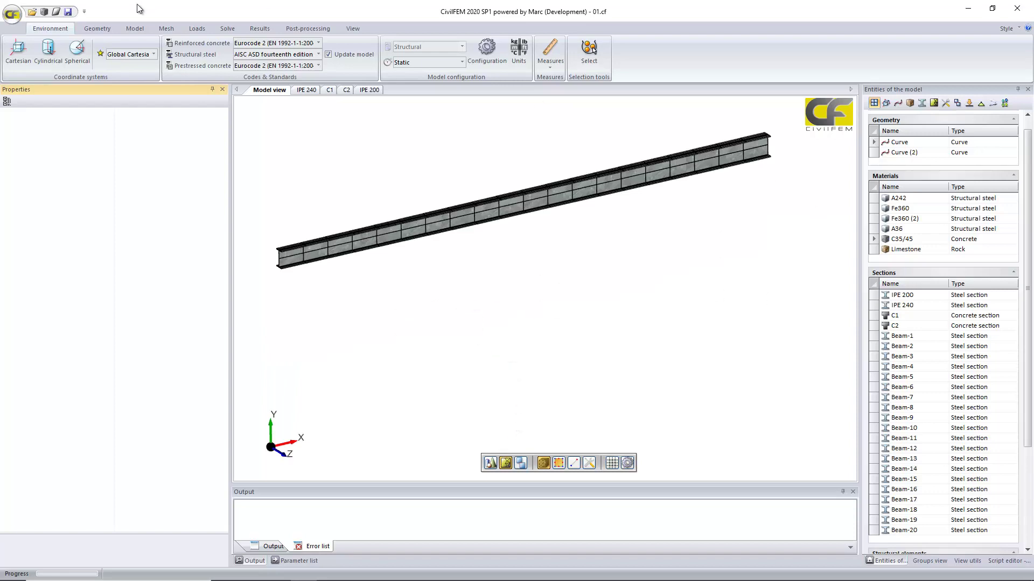
- Create Beam (2) on the lower curve using concrete section C1 (C35/45)
left_click(168, 31)
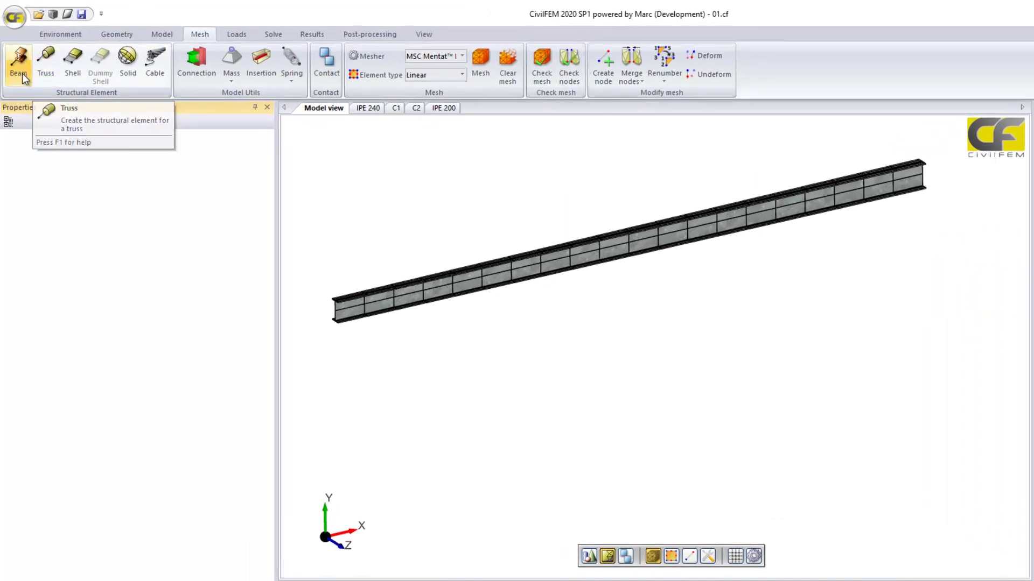
left_click(16, 53)
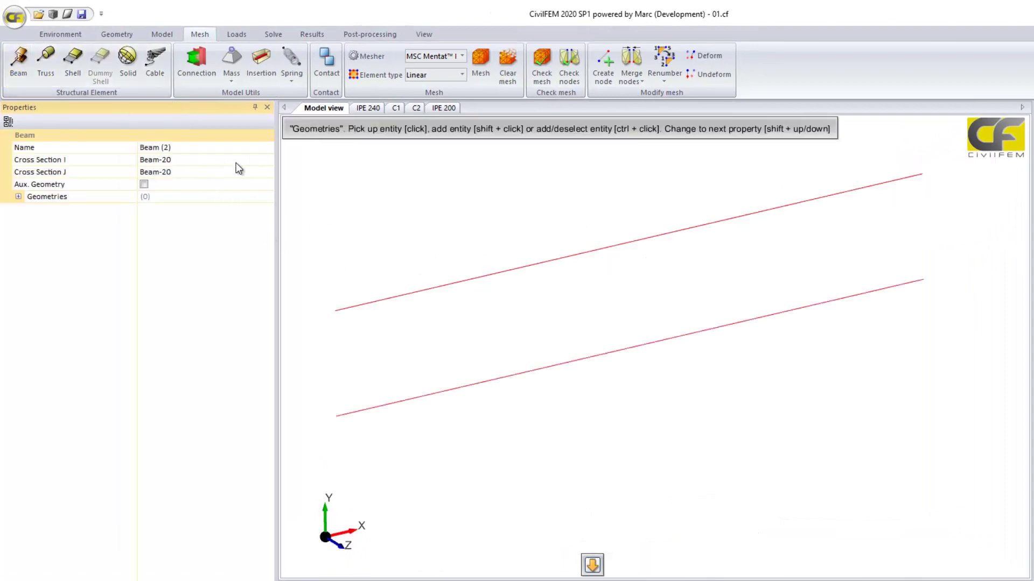
left_click(262, 161)
left_click(265, 160)
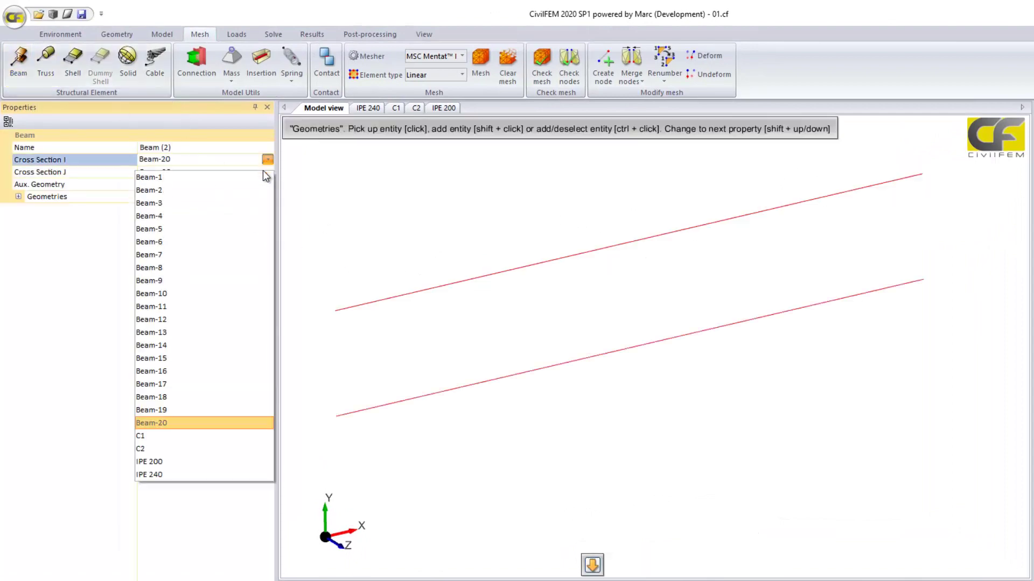
left_click(217, 437)
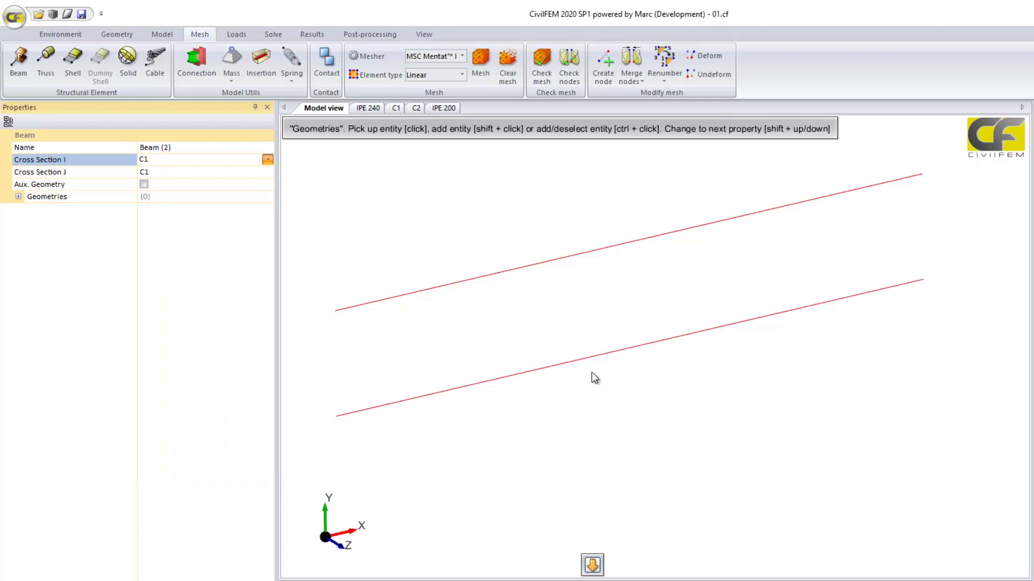
left_click(608, 356)
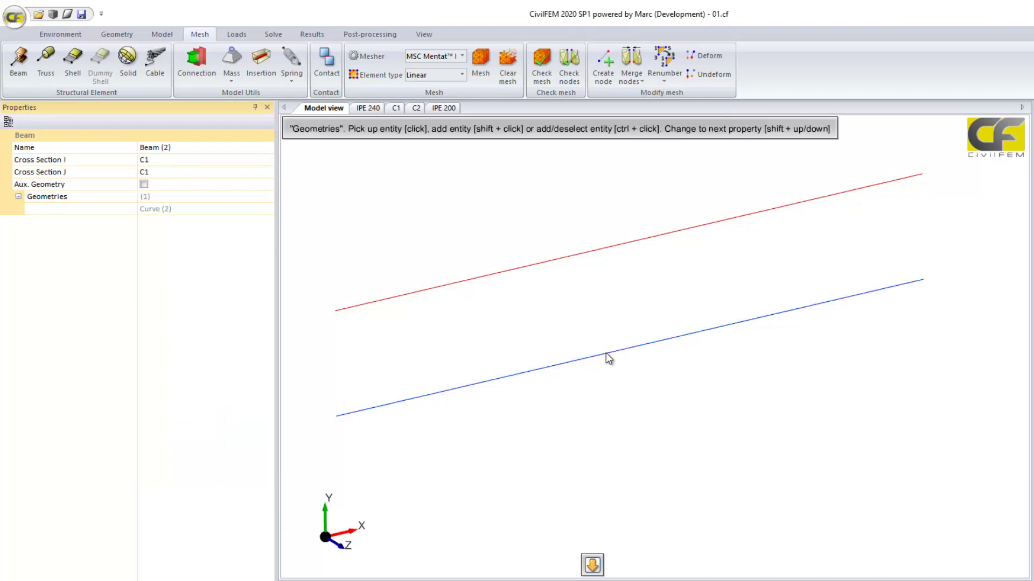
key("Return")
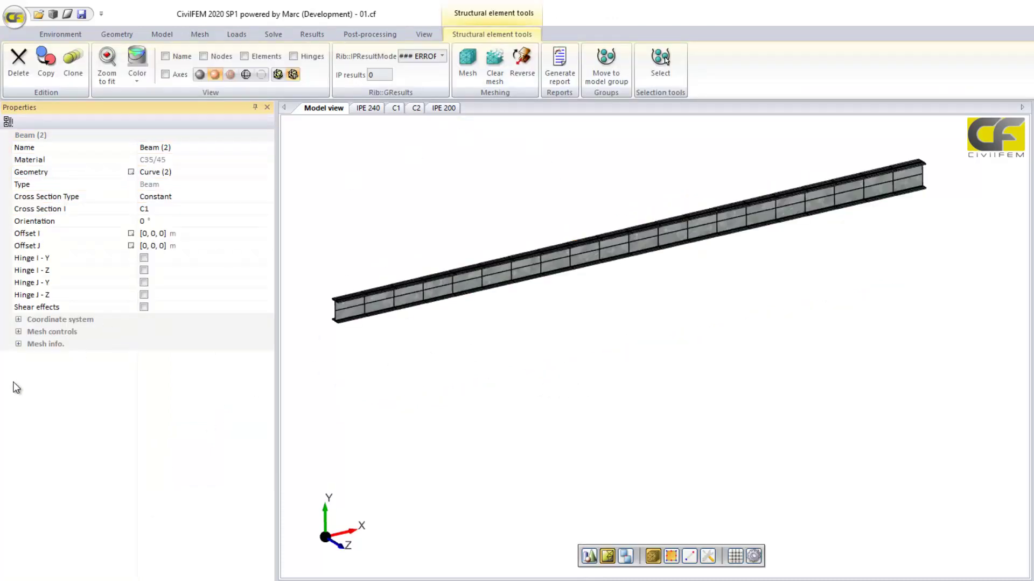
left_click(19, 332)
left_click(30, 369)
left_click(144, 380)
type("20")
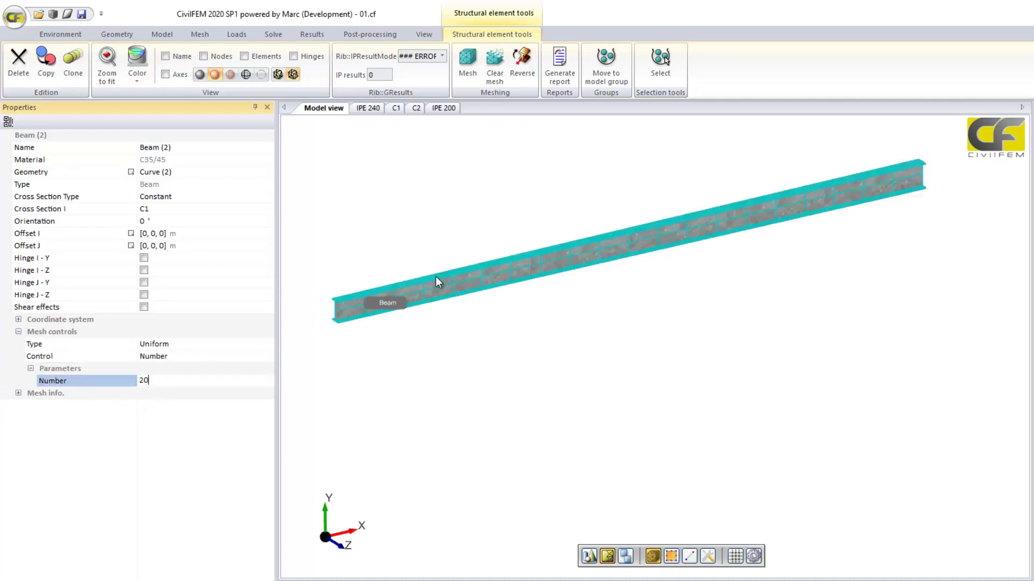
left_click(471, 64)
left_click(557, 383)
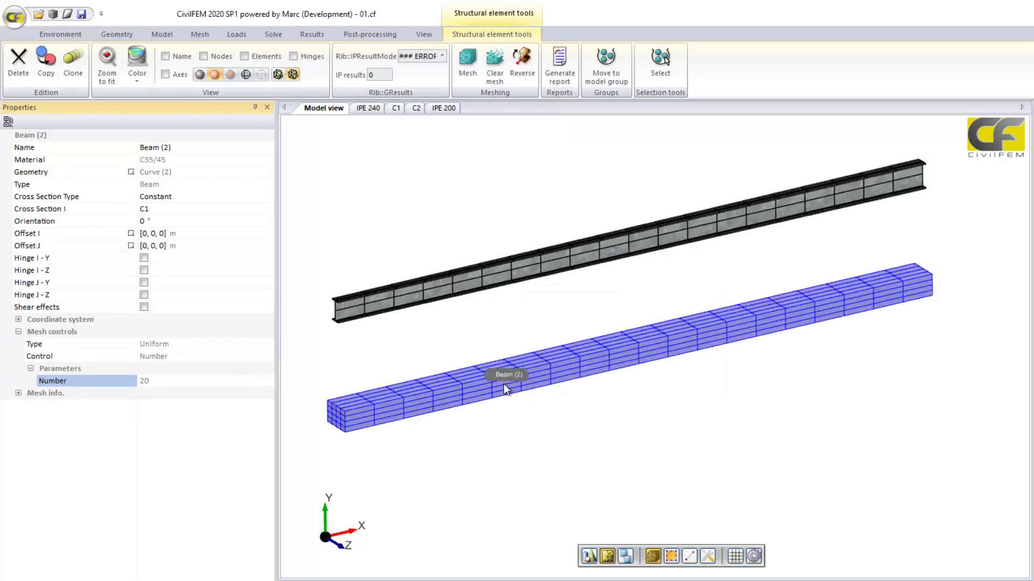
left_click(156, 221)
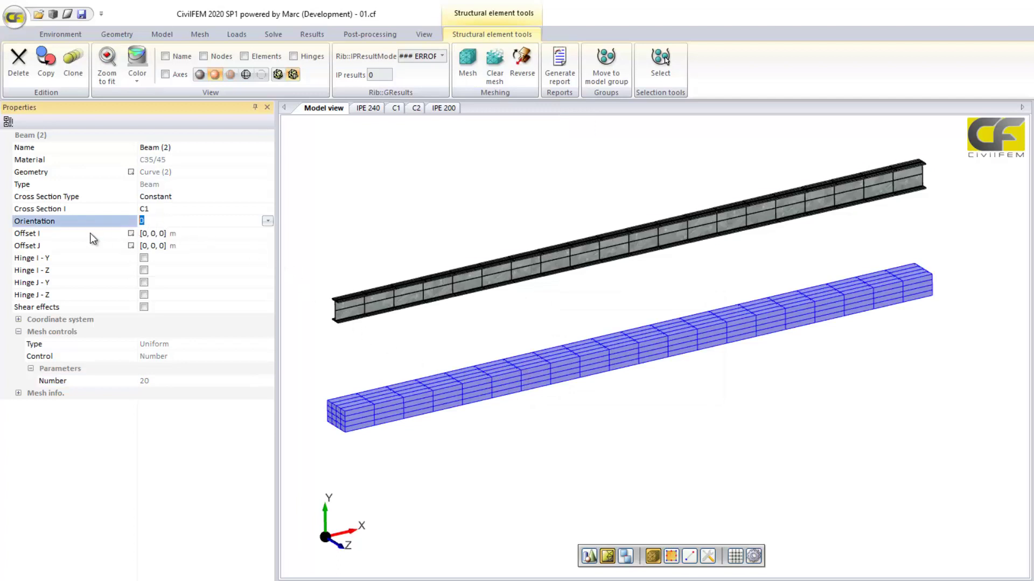
type("90")
key("Return")
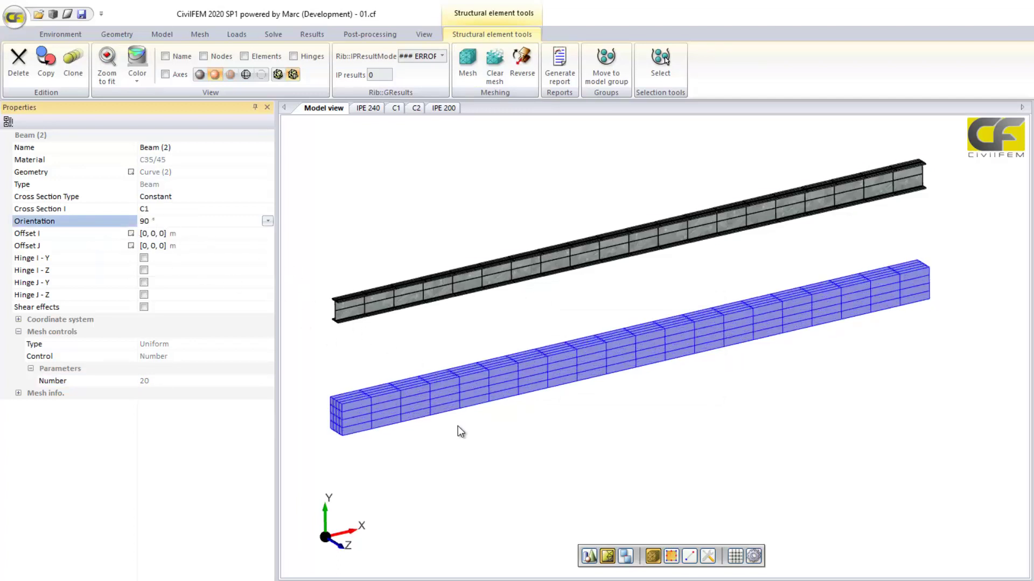
scroll(460, 425, "up", 2)
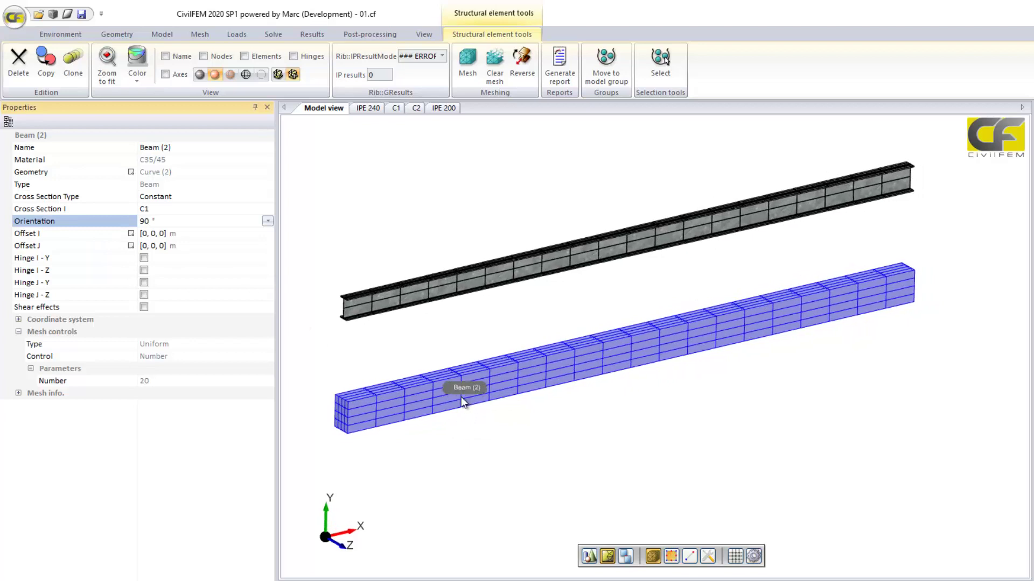
scroll(463, 404, "up", 2)
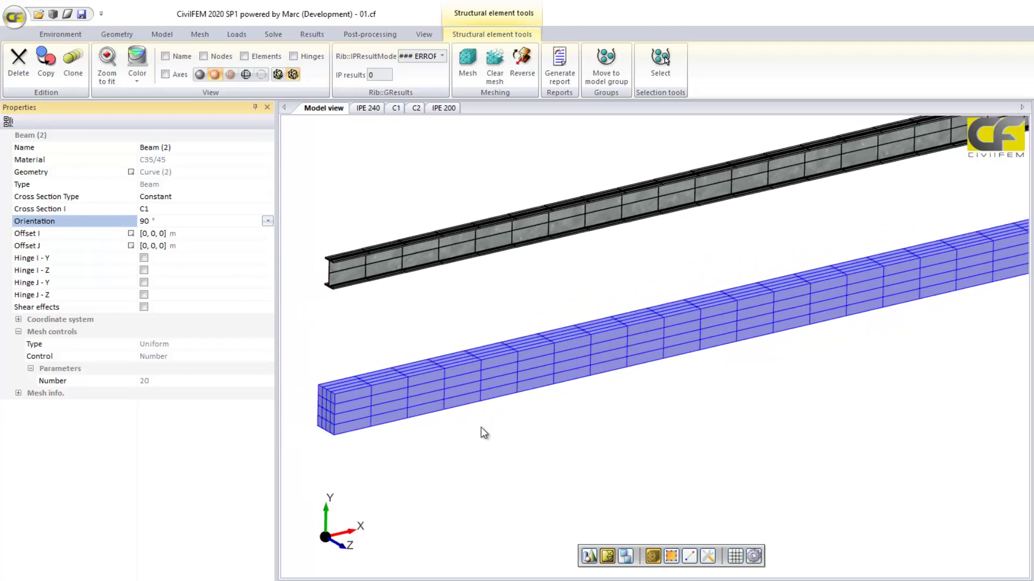
- Make concrete Beam (2) tapered with section C2 at its end
left_click(266, 197)
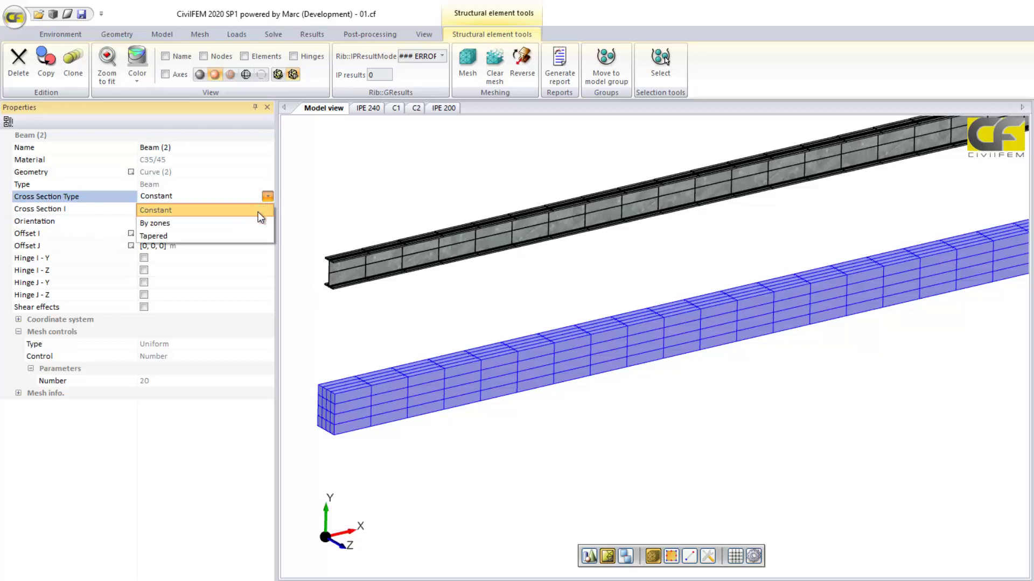
left_click(248, 236)
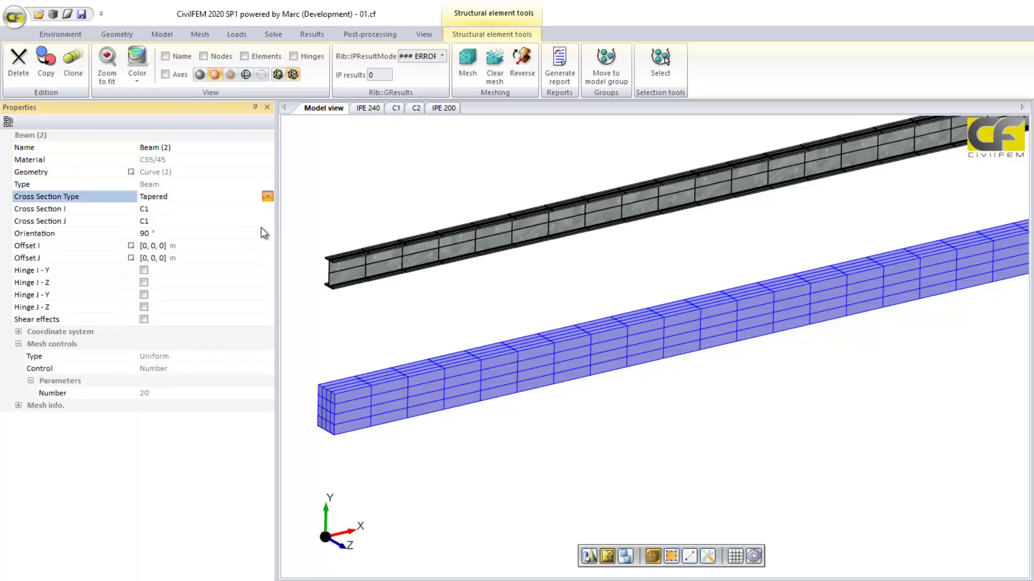
left_click(266, 221)
left_click(267, 222)
left_click(222, 505)
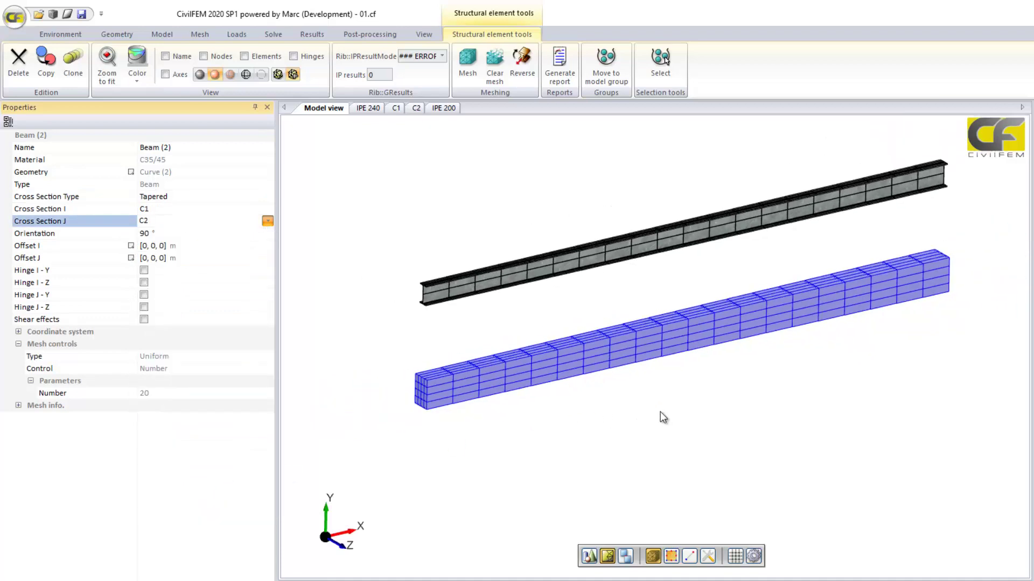
- Orbit and zoom the model view to inspect both beams from the front, top and left ends
middle_click_drag(660, 412, 603, 379)
scroll(738, 401, "down", 2)
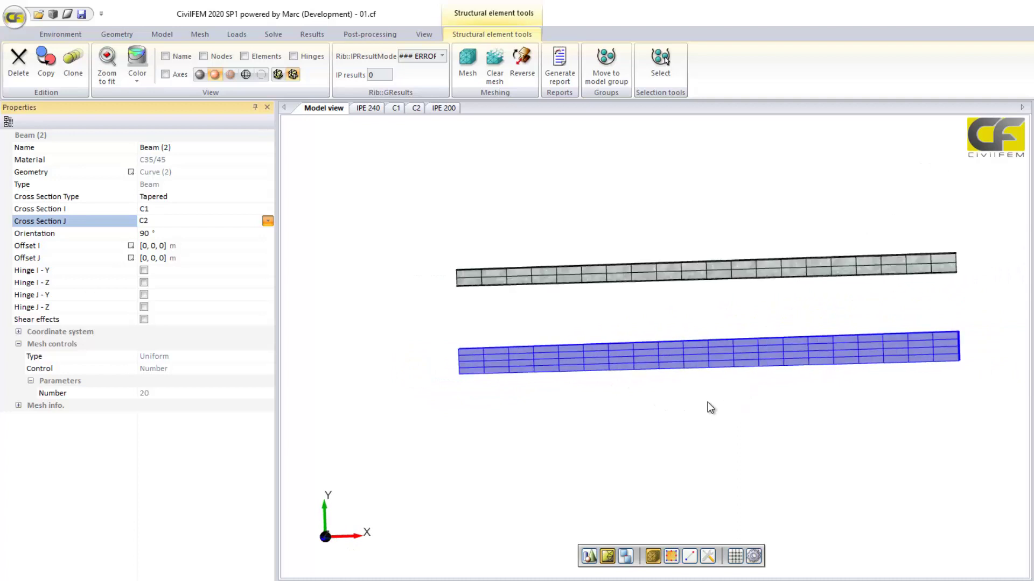
mouse_move(709, 407)
middle_mouse_down()
mouse_move(646, 413)
mouse_move(754, 393)
mouse_move(715, 408)
middle_mouse_up()
scroll(705, 404, "up", 5)
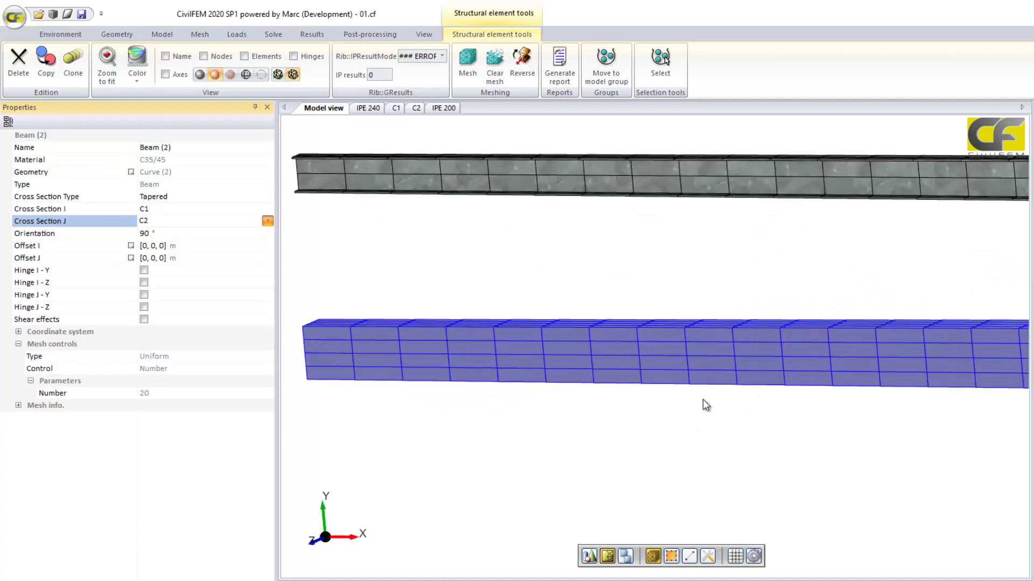
scroll(704, 401, "down", 2)
middle_click_drag(682, 409, 633, 417)
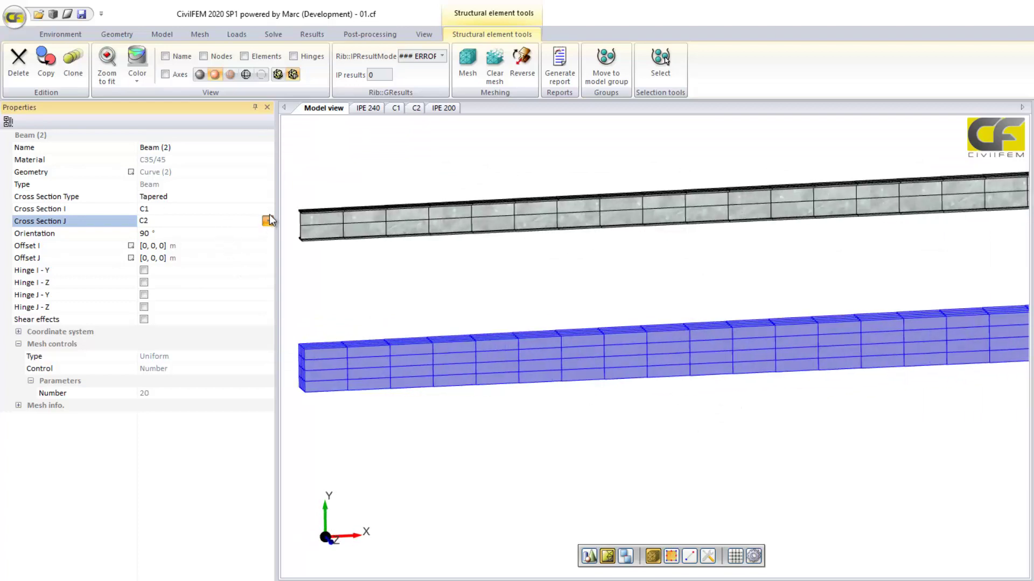
- Define Beam (2) by 2 zones, keeping C1 for zone 1 and assigning C2 to zone 2
left_click(271, 199)
left_click(271, 198)
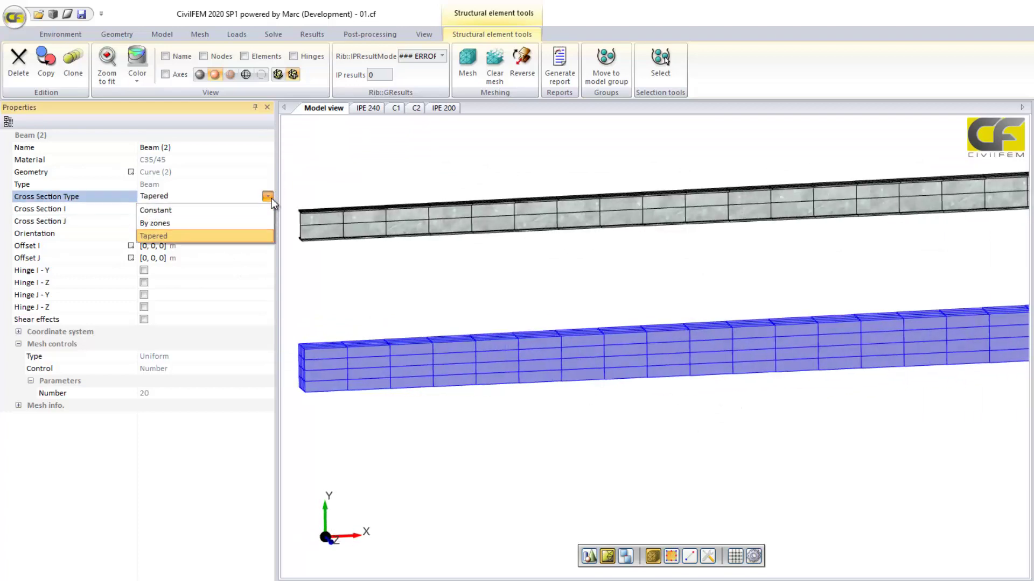
left_click(255, 227)
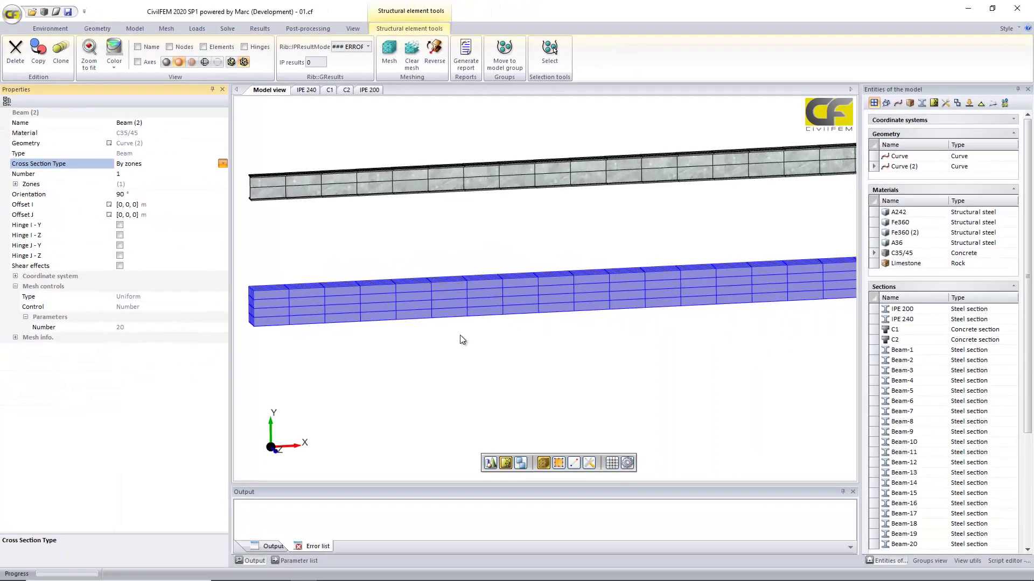
left_click(15, 184)
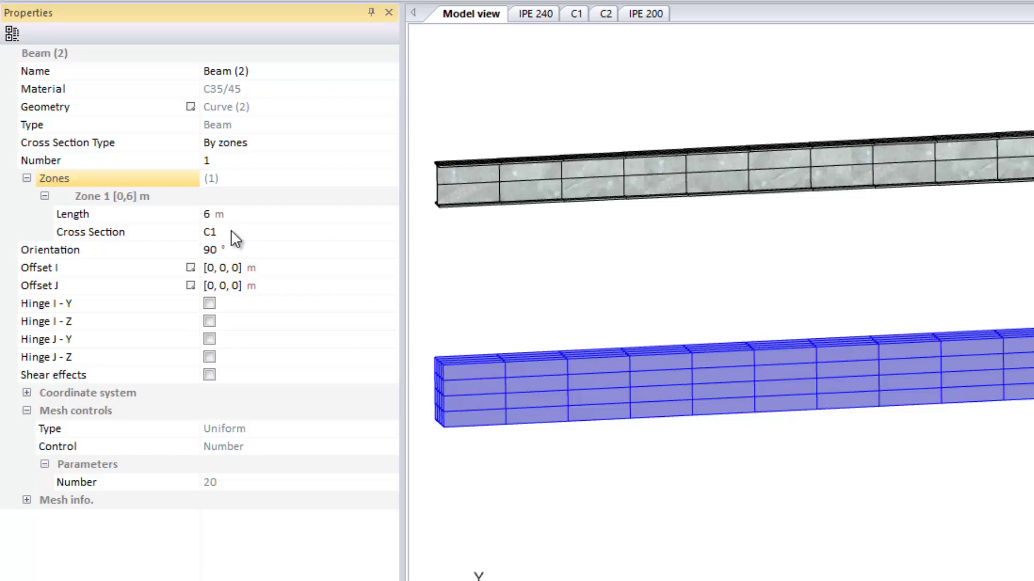
left_click(238, 162)
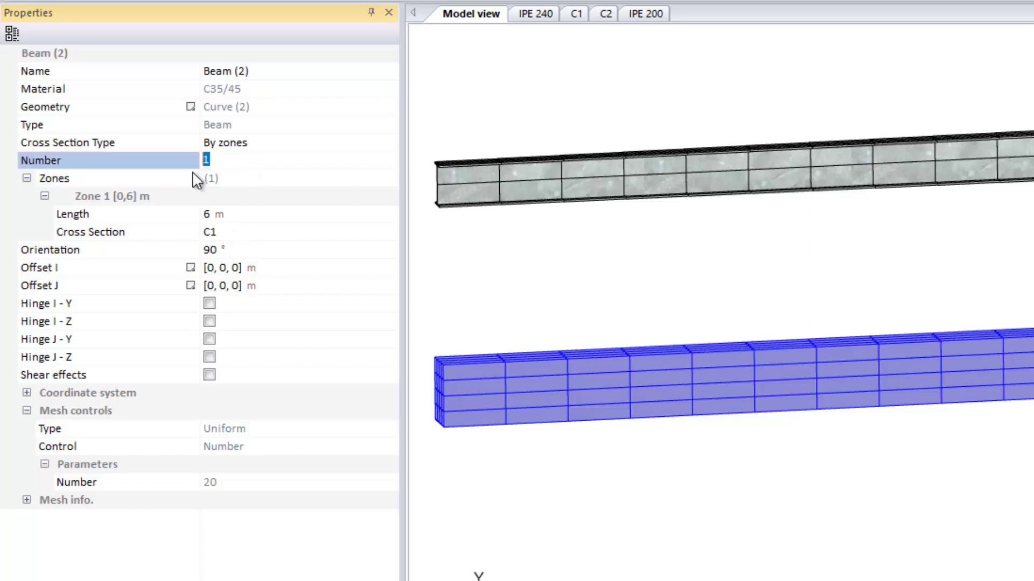
type("2")
left_click(197, 162)
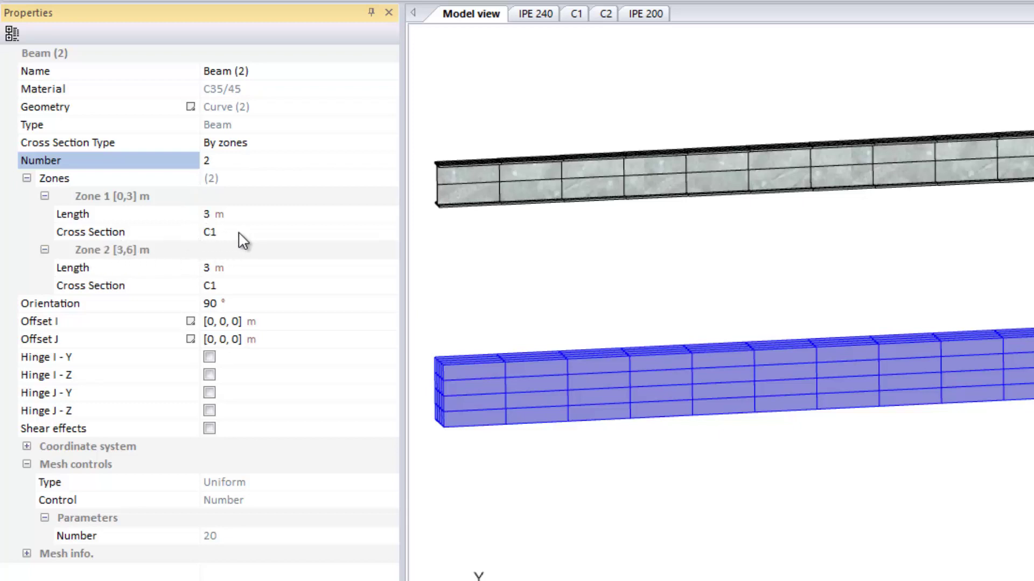
left_click(238, 287)
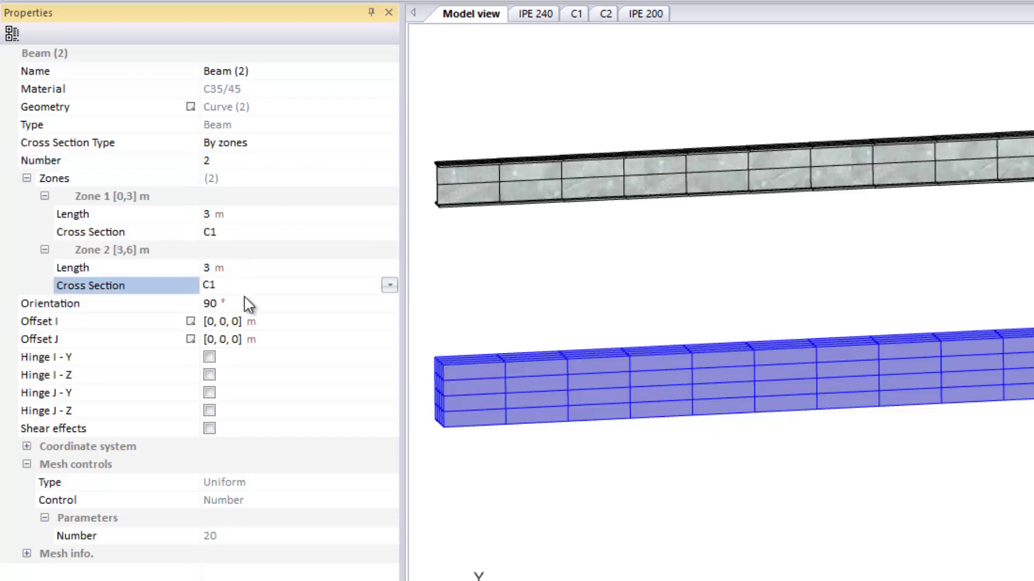
left_click(386, 289)
left_click(362, 325)
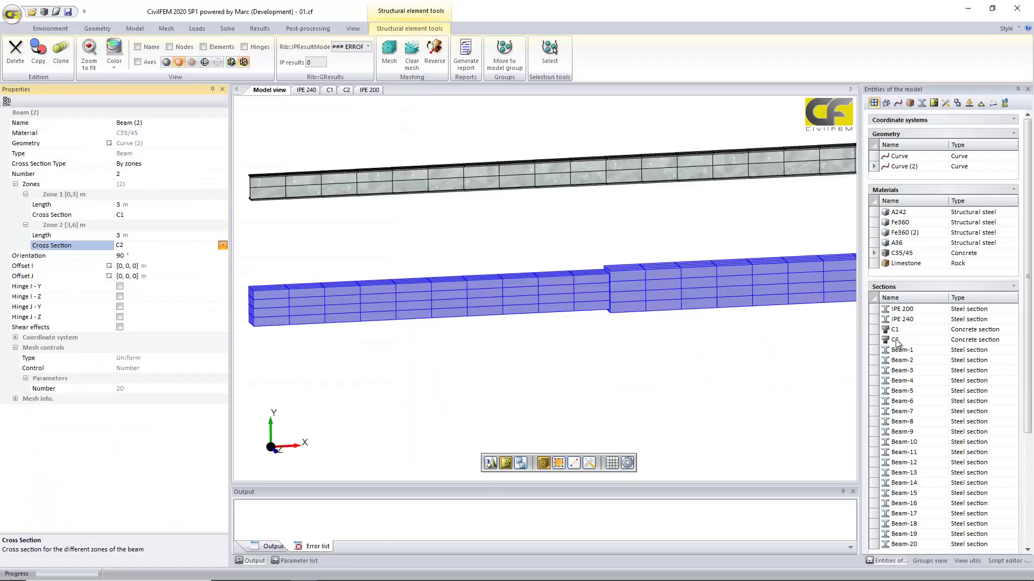
- Resize section C2 to 0.3 m high by 0.2 m wide, then show C1's cross-section drawing
left_click(896, 344)
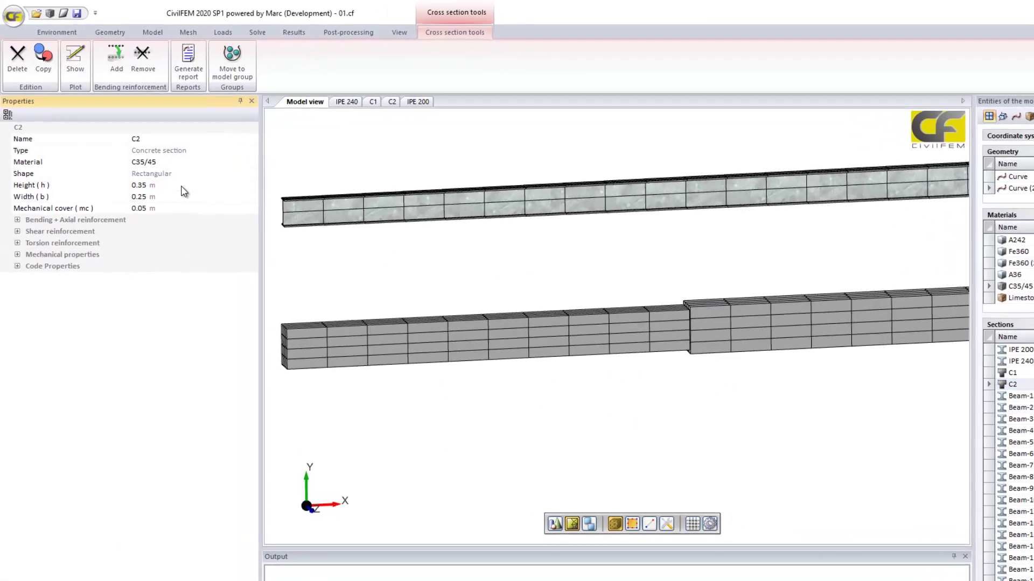
left_click(160, 162)
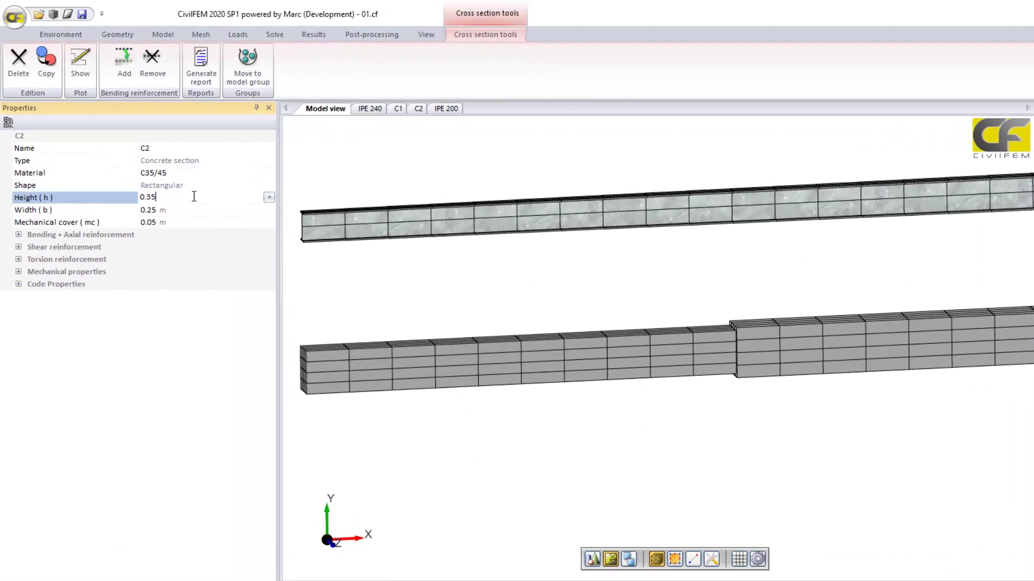
key("BackSpace")
left_click(179, 213)
key("BackSpace")
key("Return")
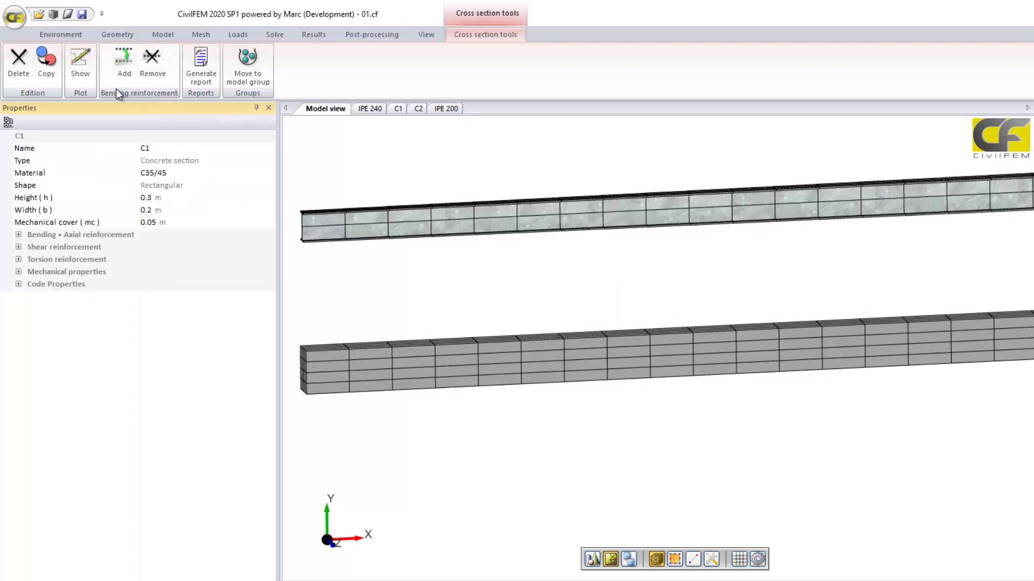
left_click(84, 66)
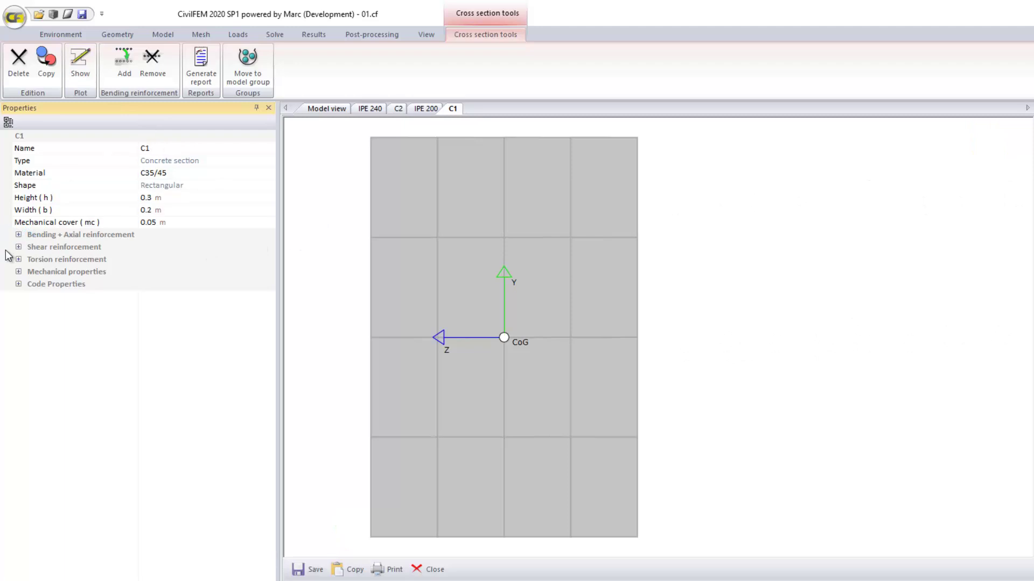
- Expand C1's bending and axial reinforcement list and create the S400 reinforcement steel material
left_click(18, 237)
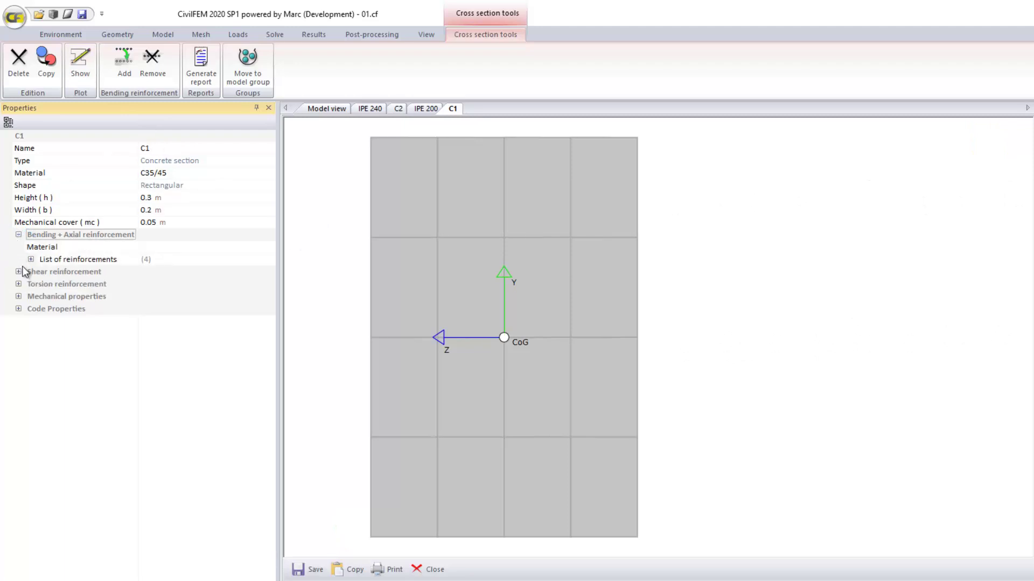
left_click(31, 260)
scroll(239, 333, "down", 2)
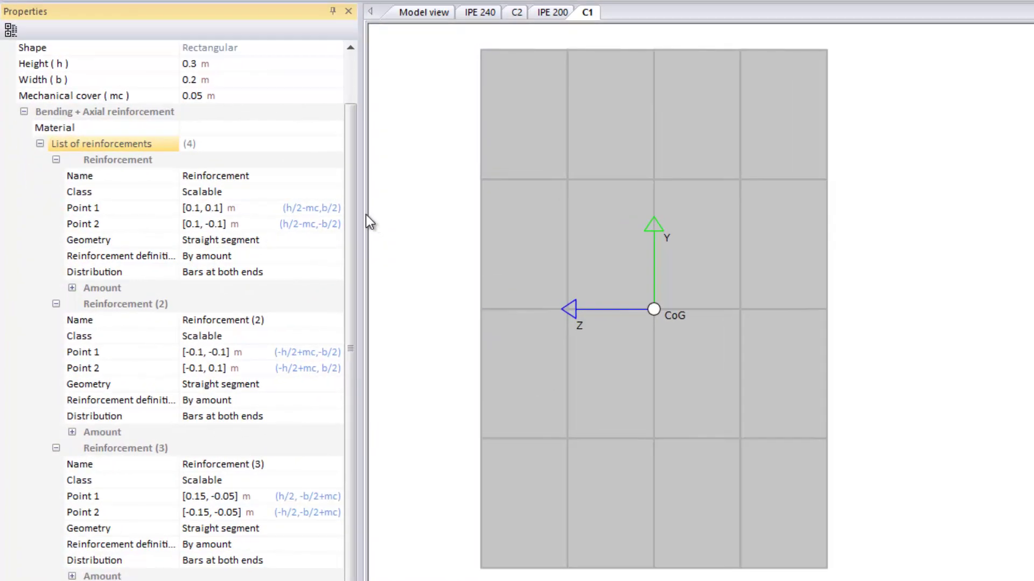
left_click_drag(362, 216, 488, 218)
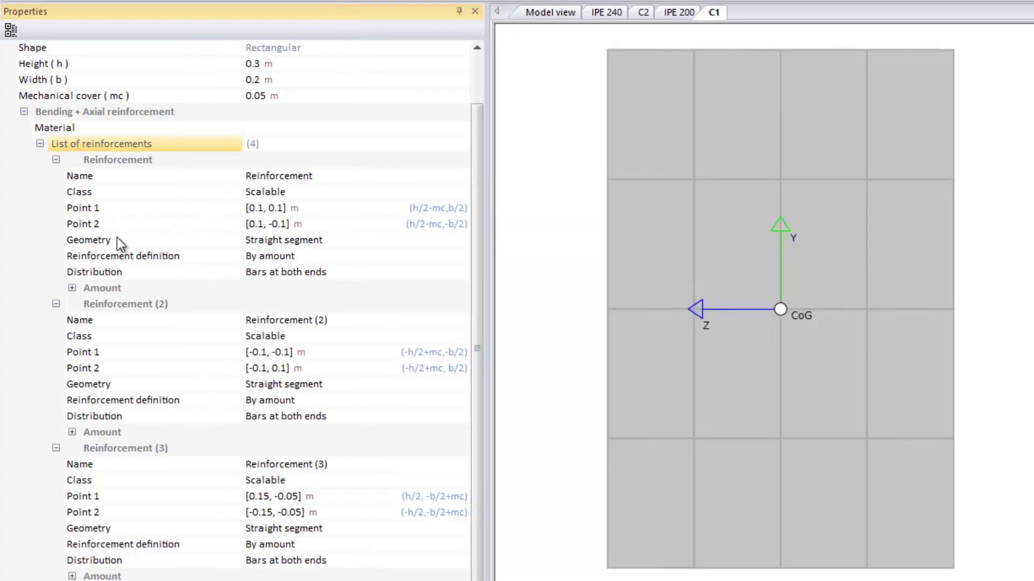
double_click(86, 289)
left_click(313, 256)
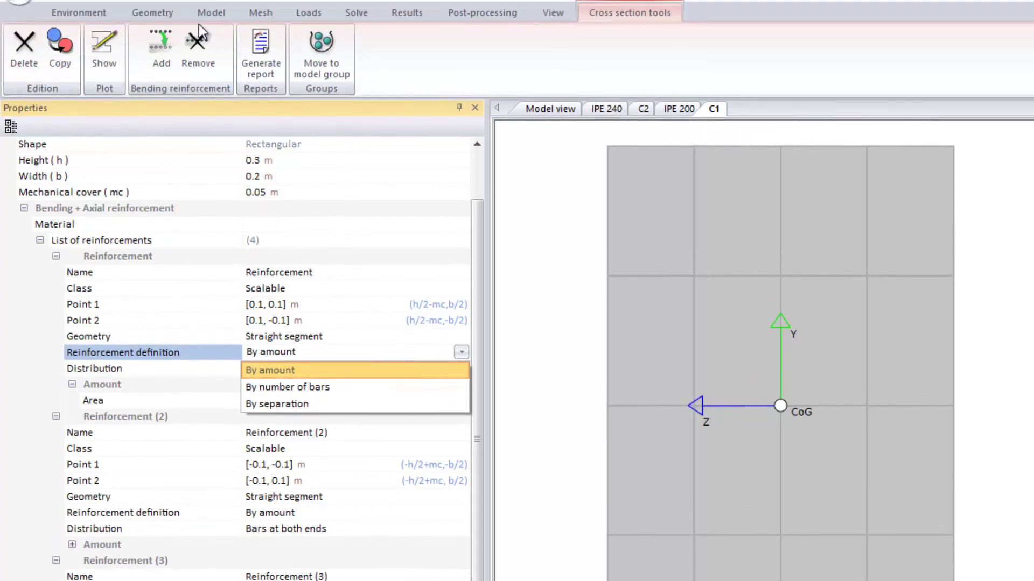
left_click(221, 11)
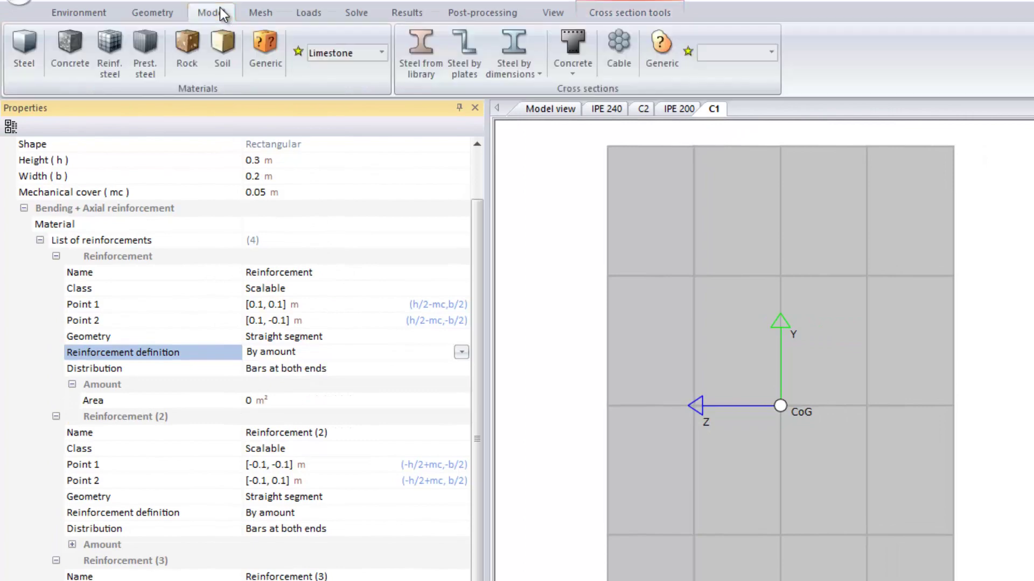
left_click(115, 78)
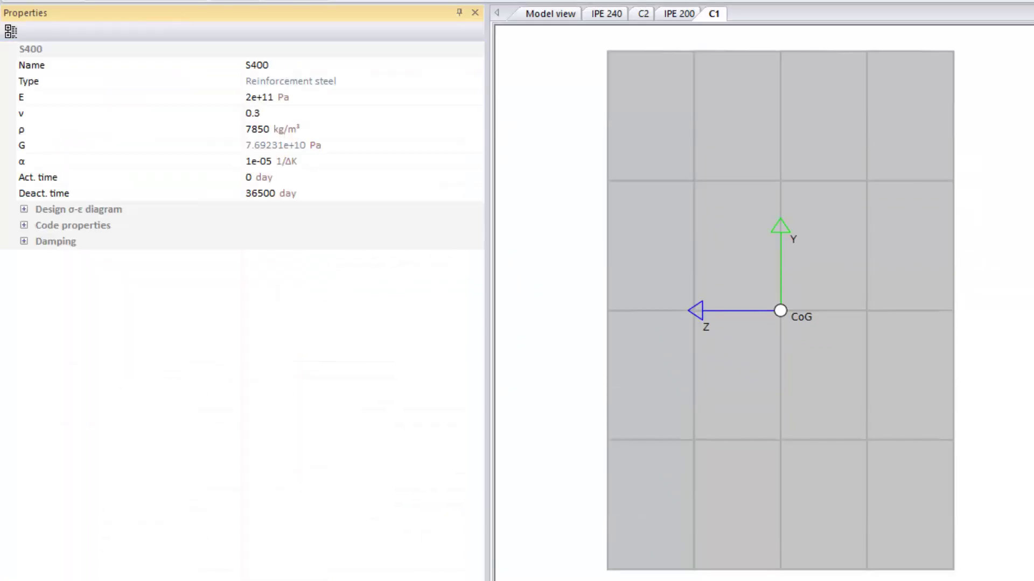
- Set C1's reinforcement steel to S400 and make the top reinforcement three Φ16 bars within the mechanical cover
left_click(476, 192)
left_click(450, 212)
left_click(40, 209)
left_click(323, 322)
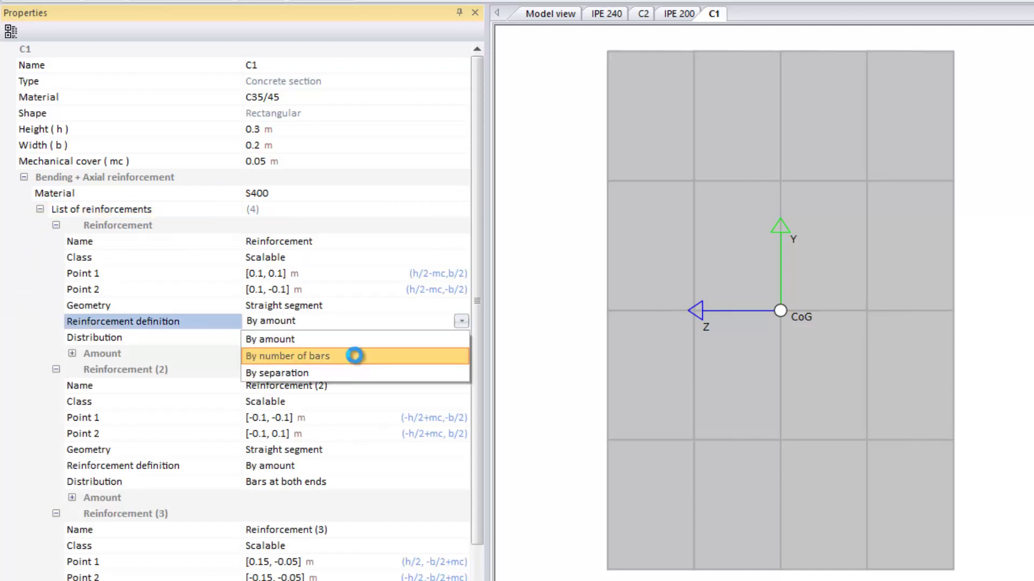
left_click(354, 356)
left_click(71, 354)
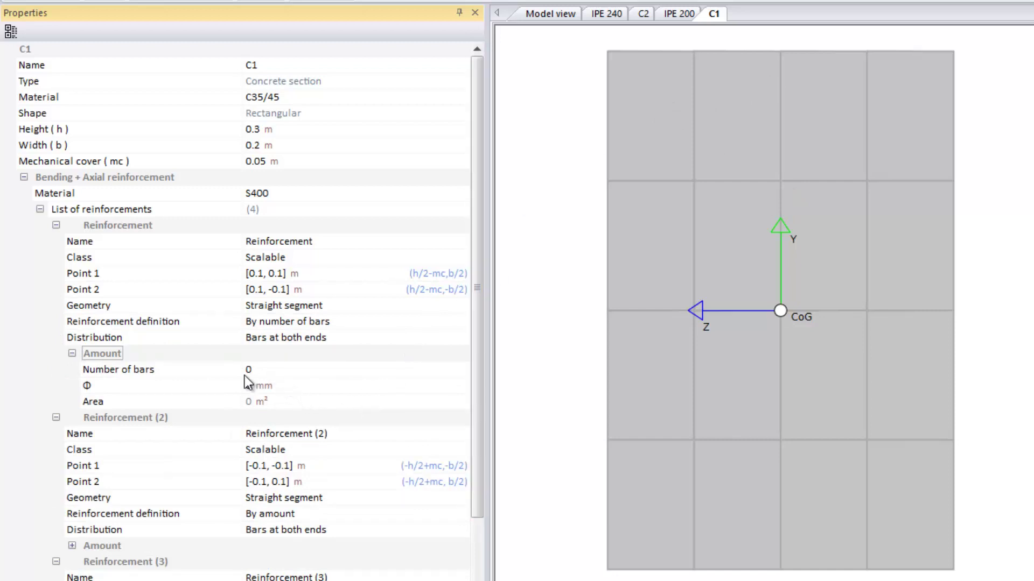
left_click(210, 370)
type("3")
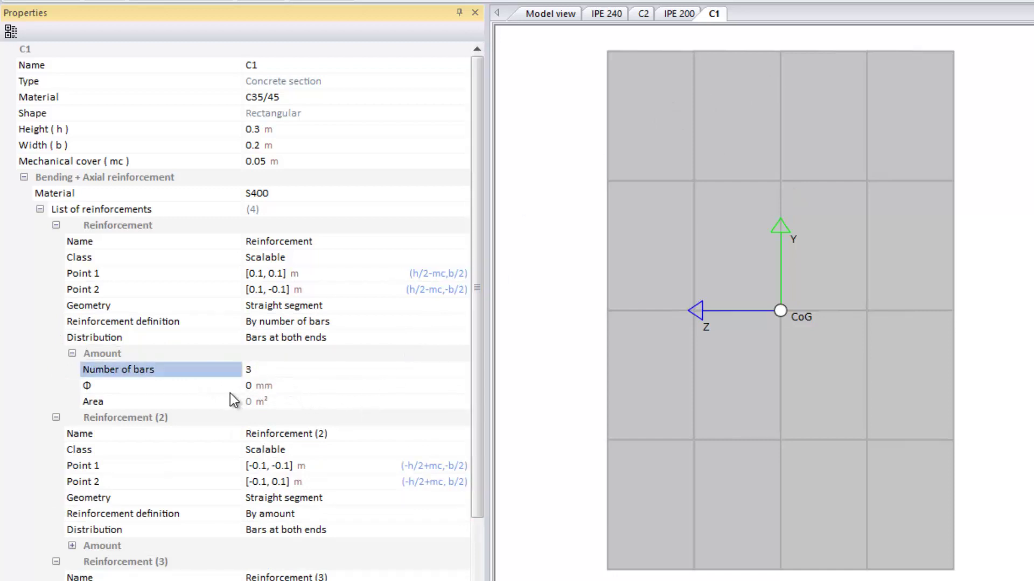
left_click(228, 389)
type("16")
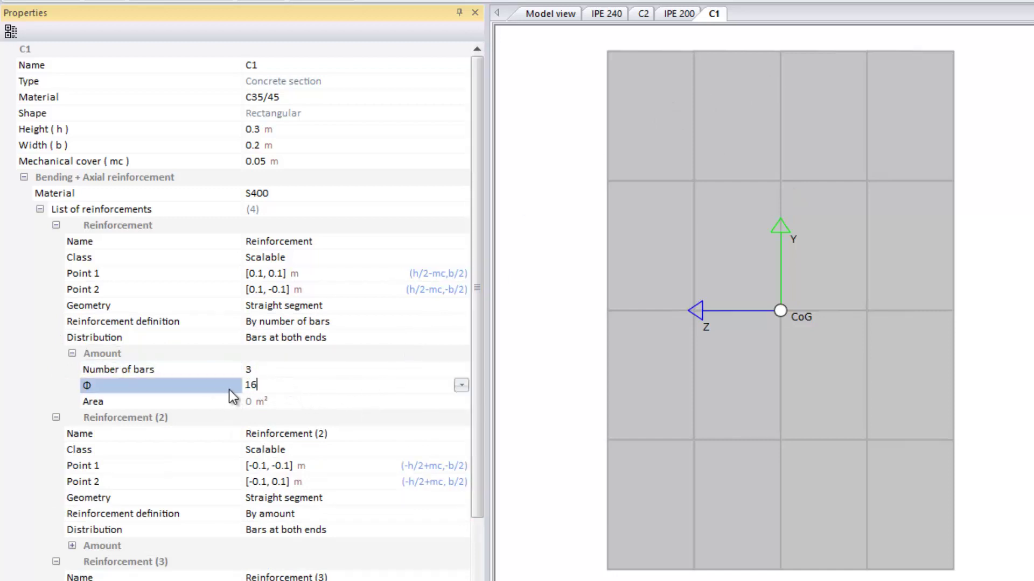
left_click(108, 399)
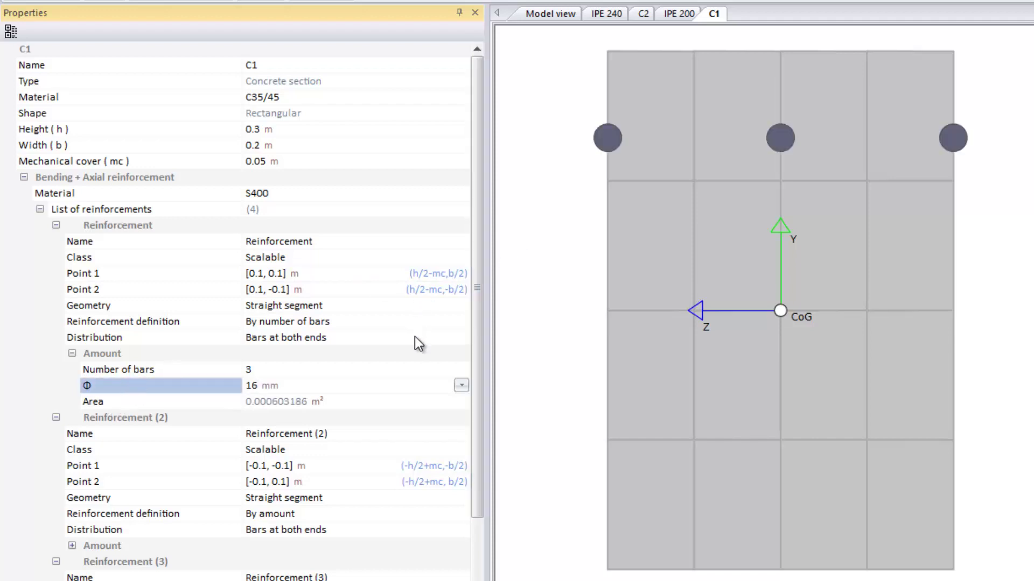
left_click(457, 336)
left_click(460, 337)
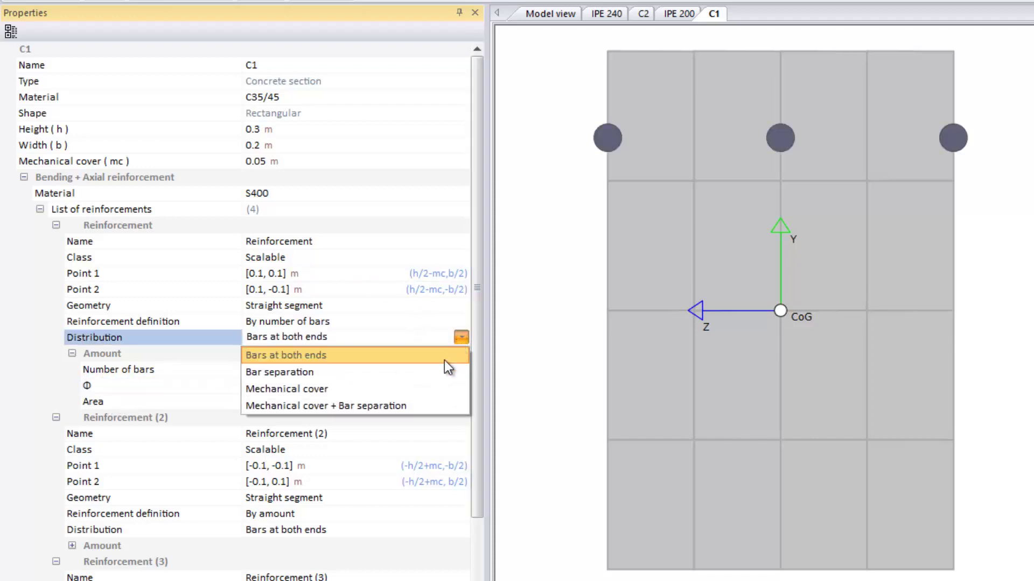
left_click(431, 392)
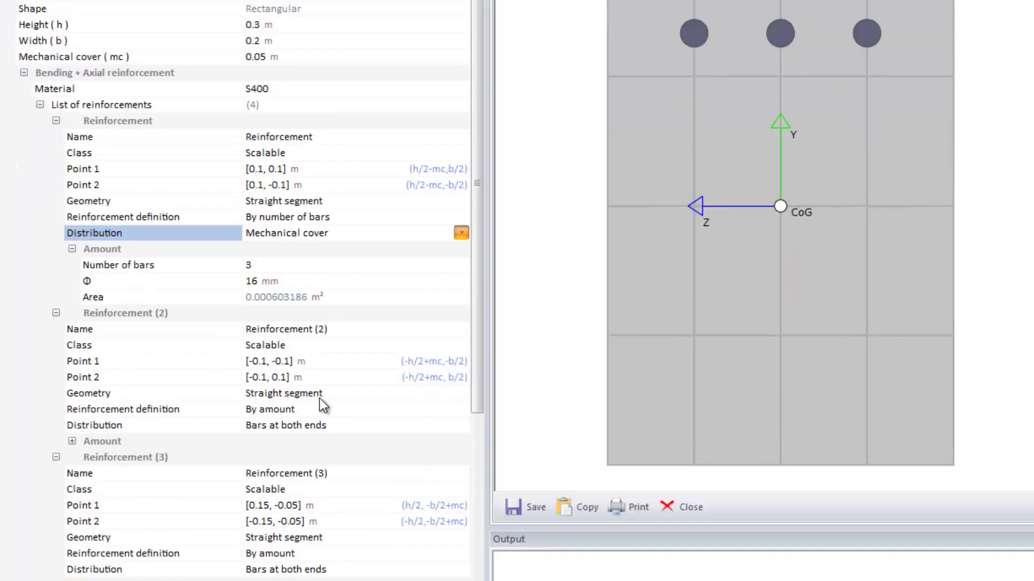
- Define C1's bottom reinforcement as four Φ20 bars placed within the mechanical cover
left_click(319, 410)
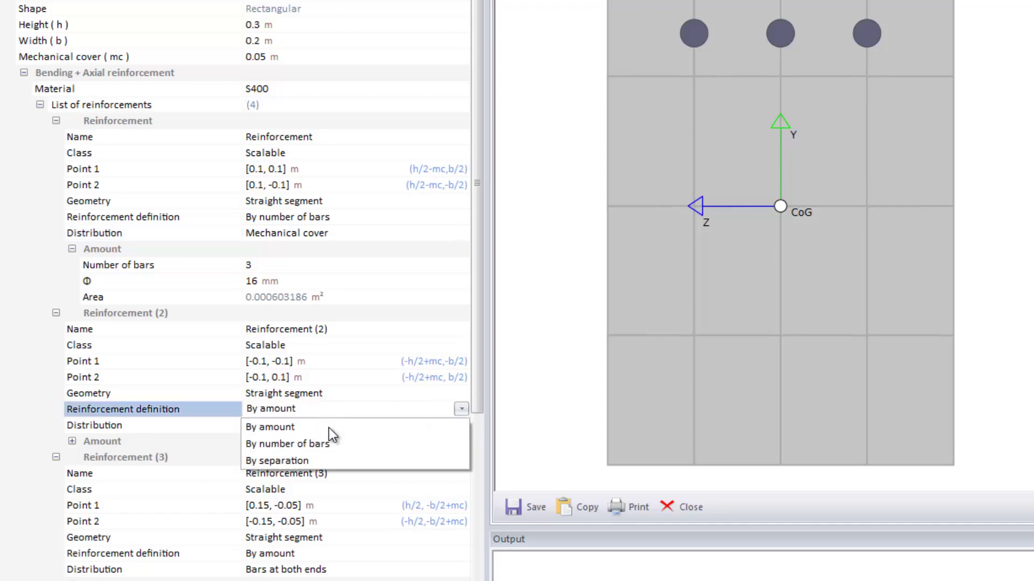
left_click(329, 445)
left_click(75, 441)
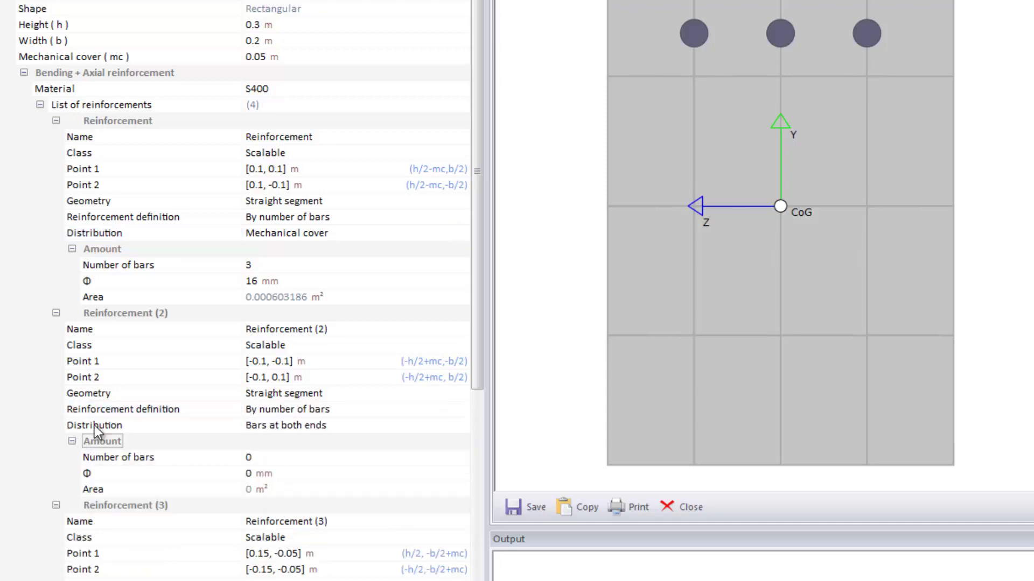
left_click(283, 427)
left_click(282, 426)
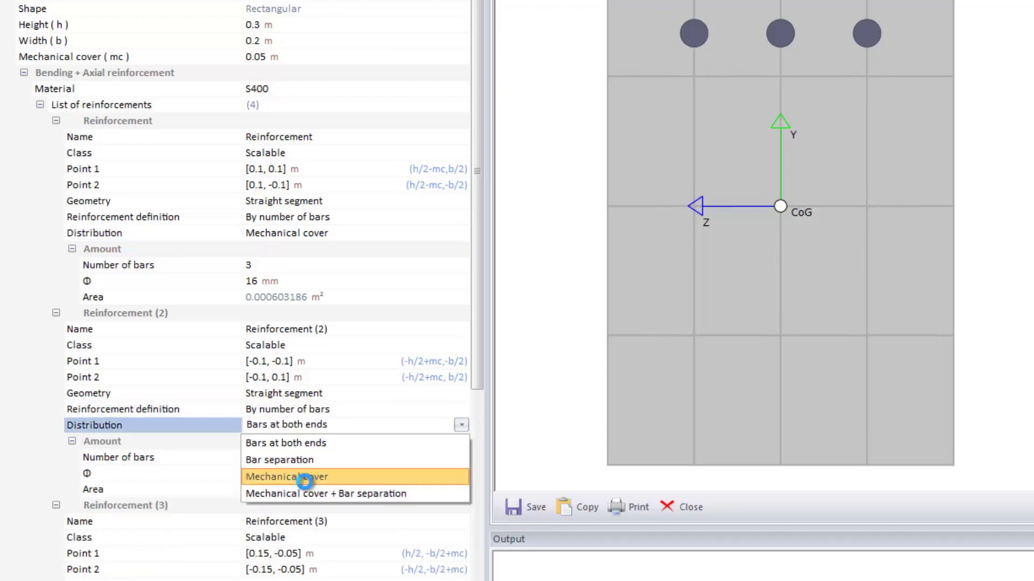
left_click(275, 476)
left_click(246, 457)
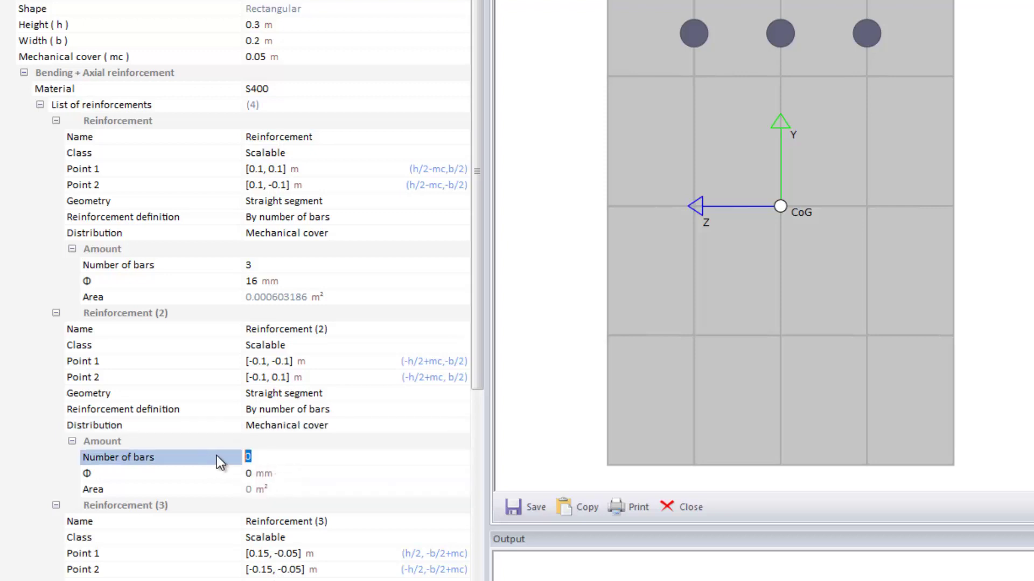
left_click(255, 473)
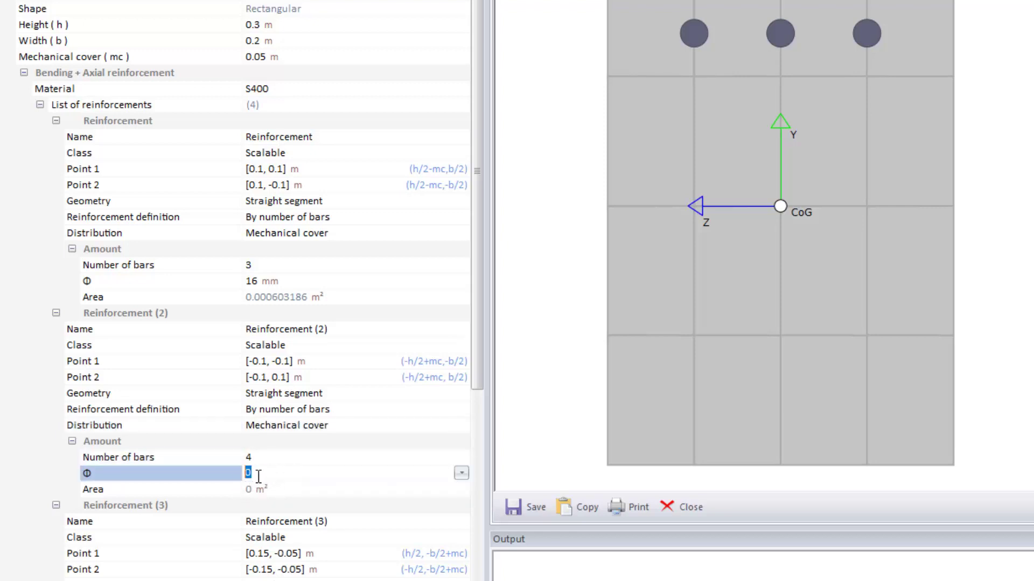
type("20")
key("Return")
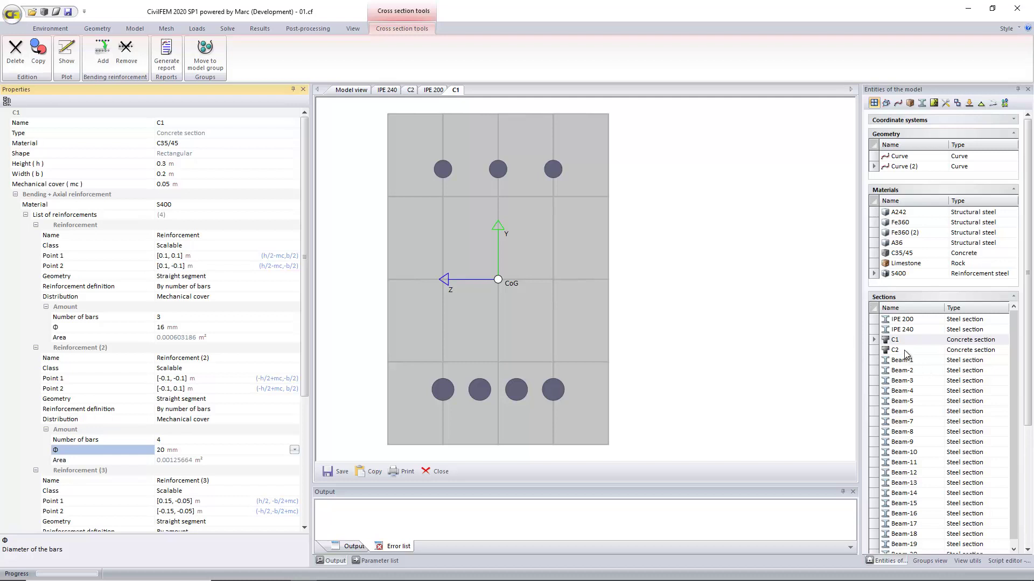
- Select section C2 and set its bending and axial reinforcement steel to S400
left_click(905, 351)
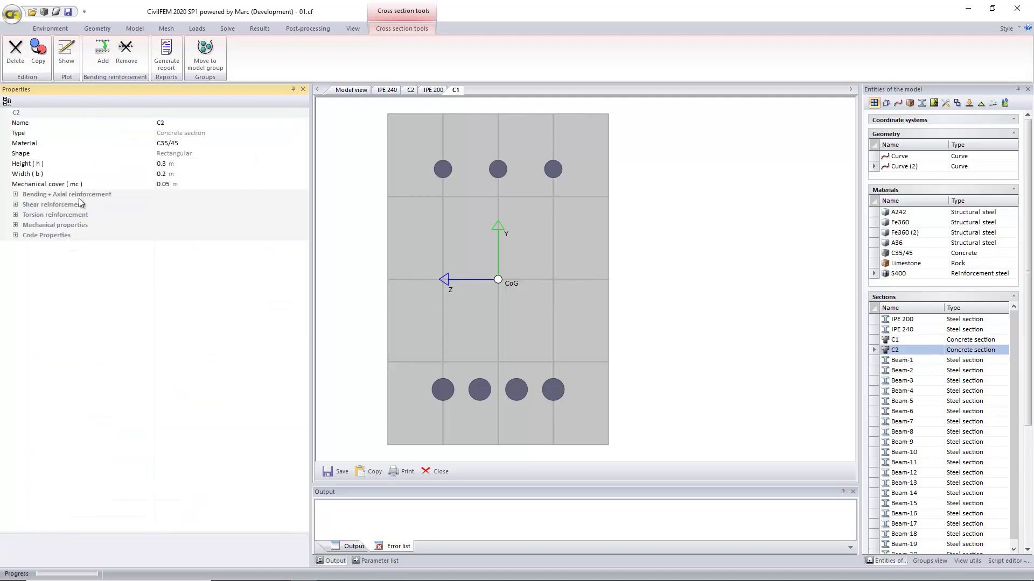
left_click(15, 195)
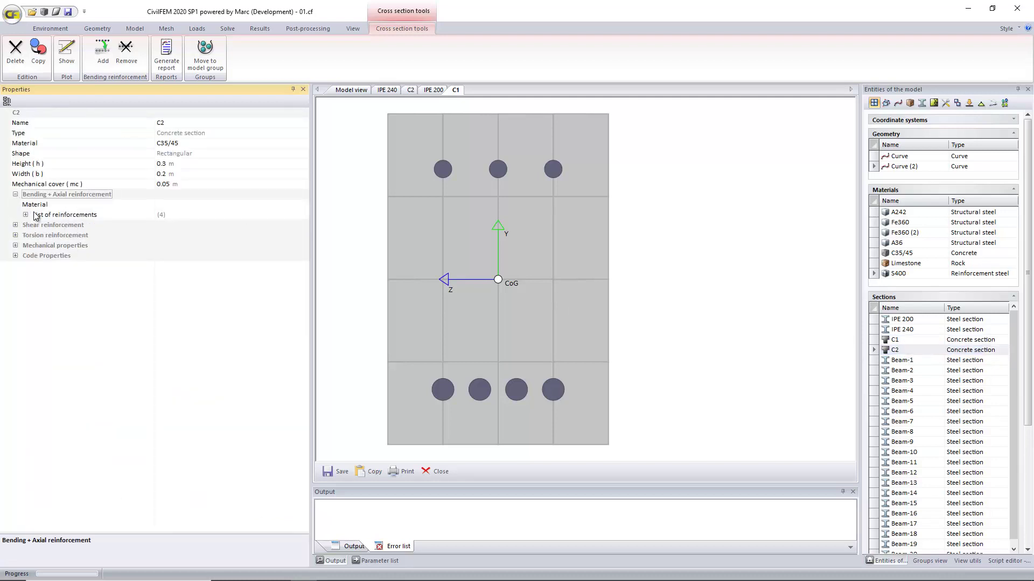
left_click(226, 204)
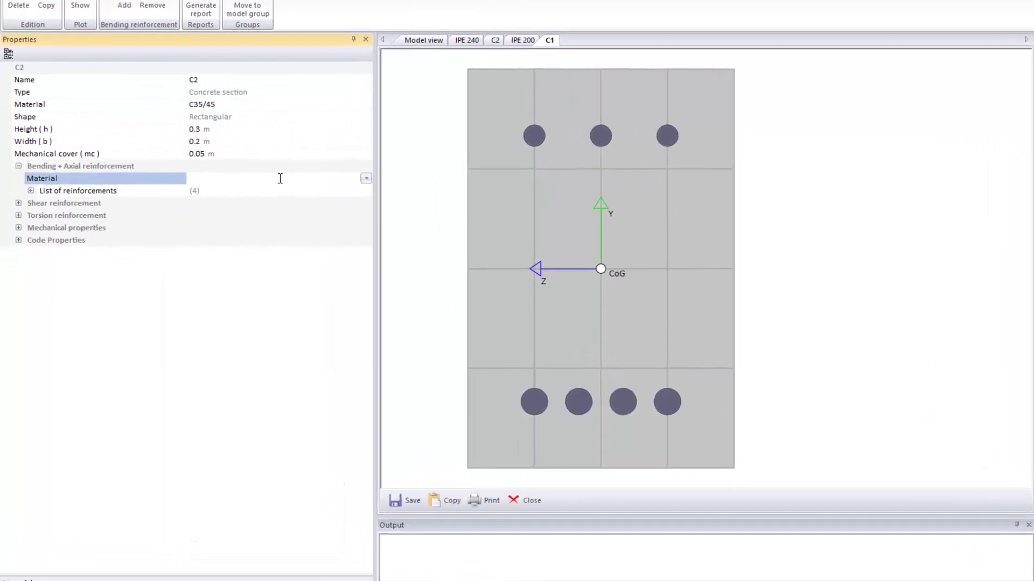
left_click(366, 178)
left_click(30, 191)
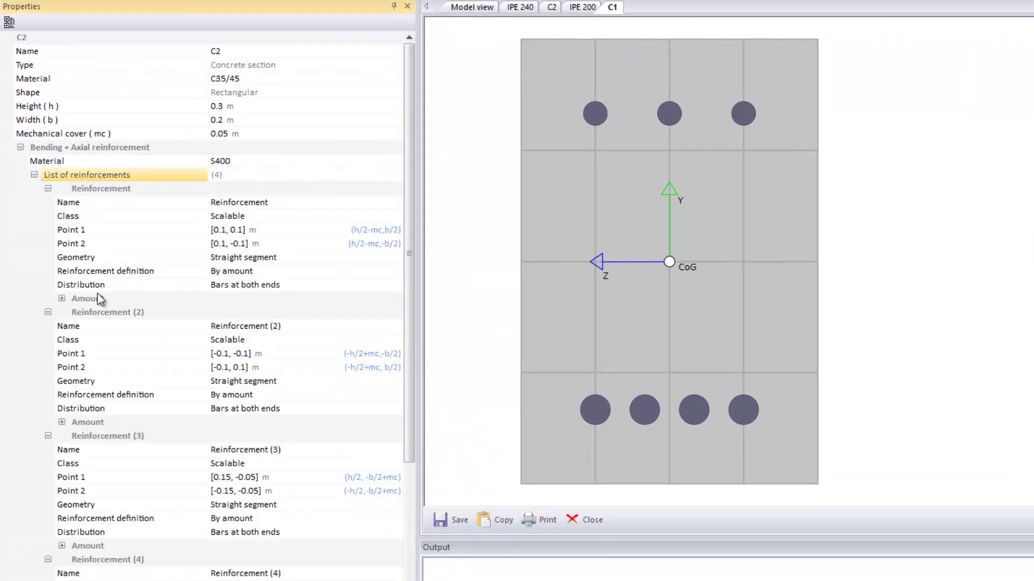
- Make C2's top reinforcement three Φ20 bars placed within the mechanical cover
left_click(62, 298)
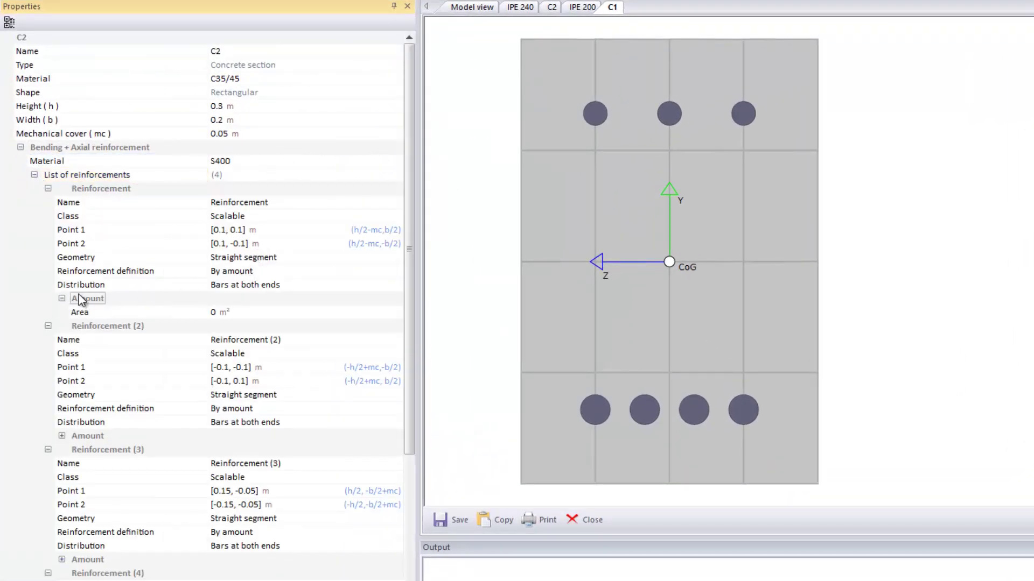
left_click(259, 273)
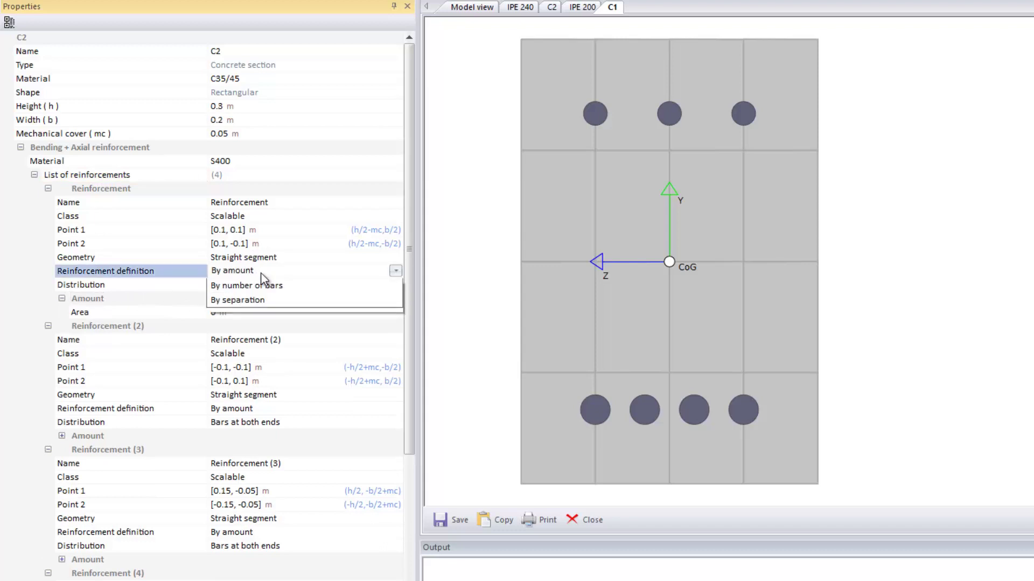
left_click(263, 301)
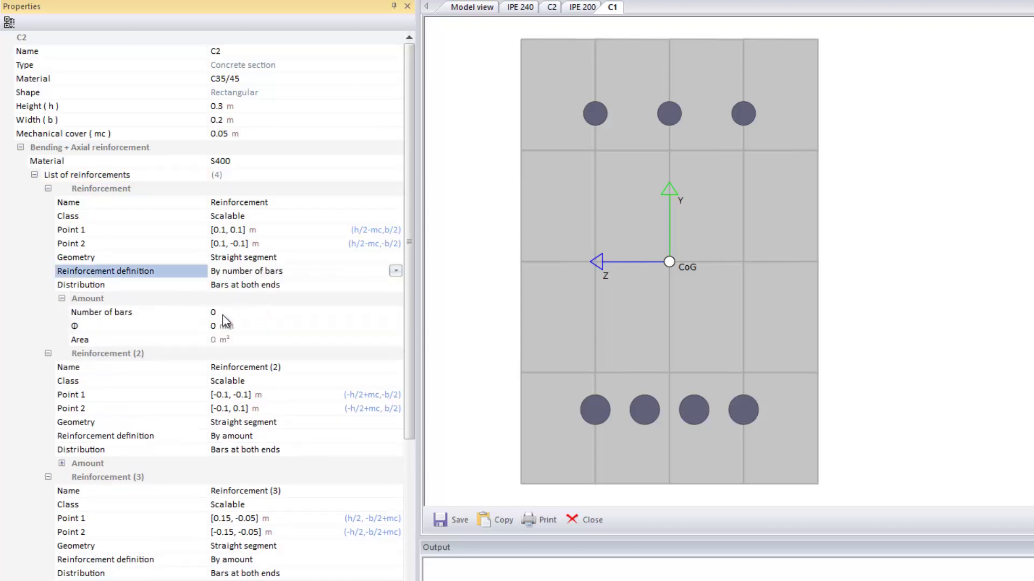
left_click(214, 314)
type("3")
left_click(206, 331)
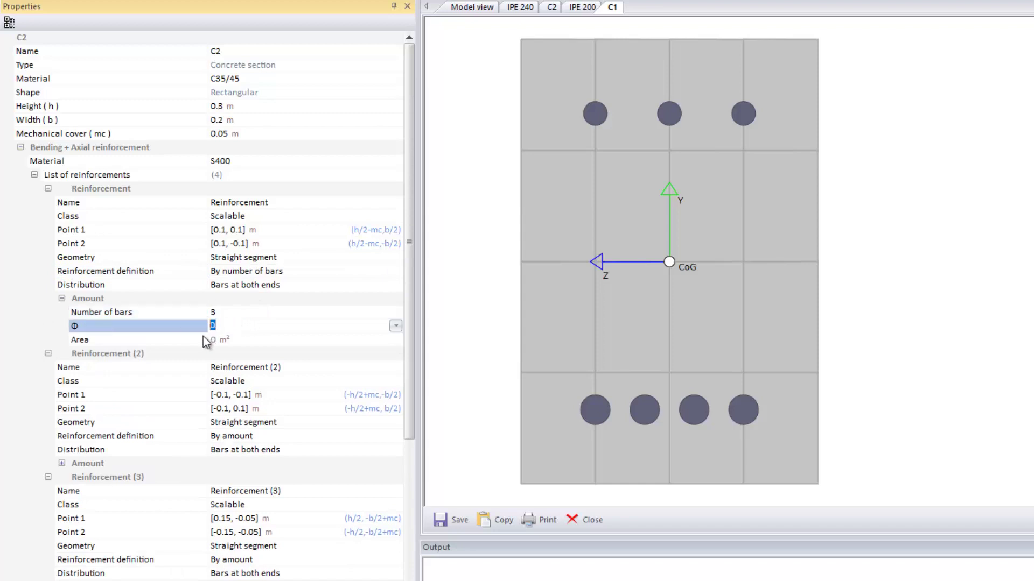
type("20")
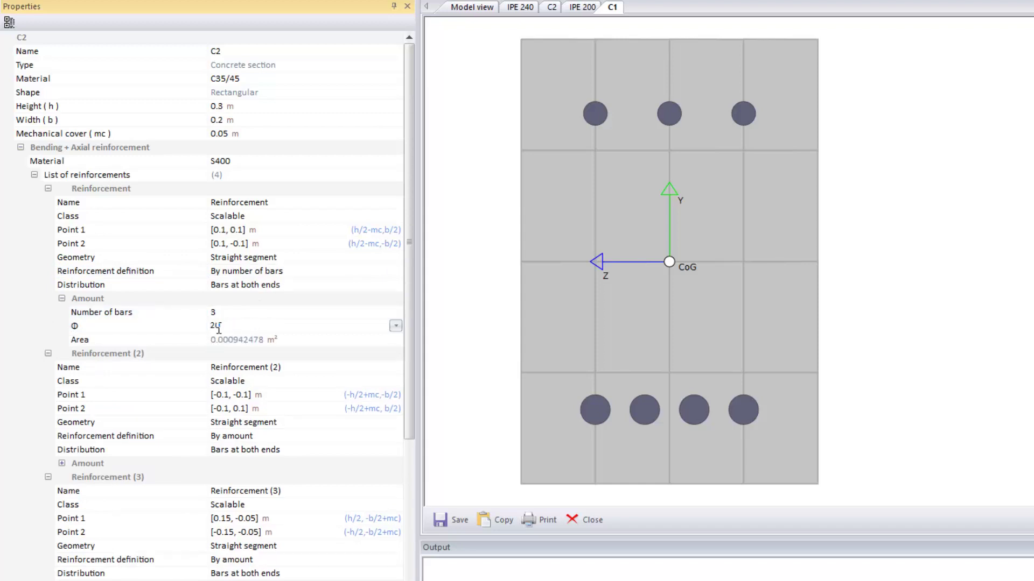
key("Return")
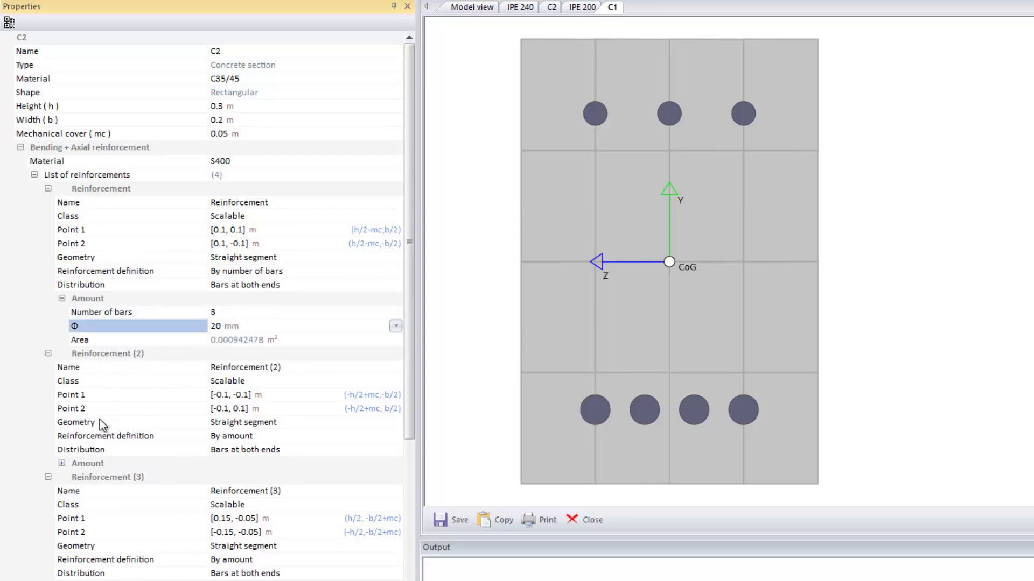
double_click(82, 464)
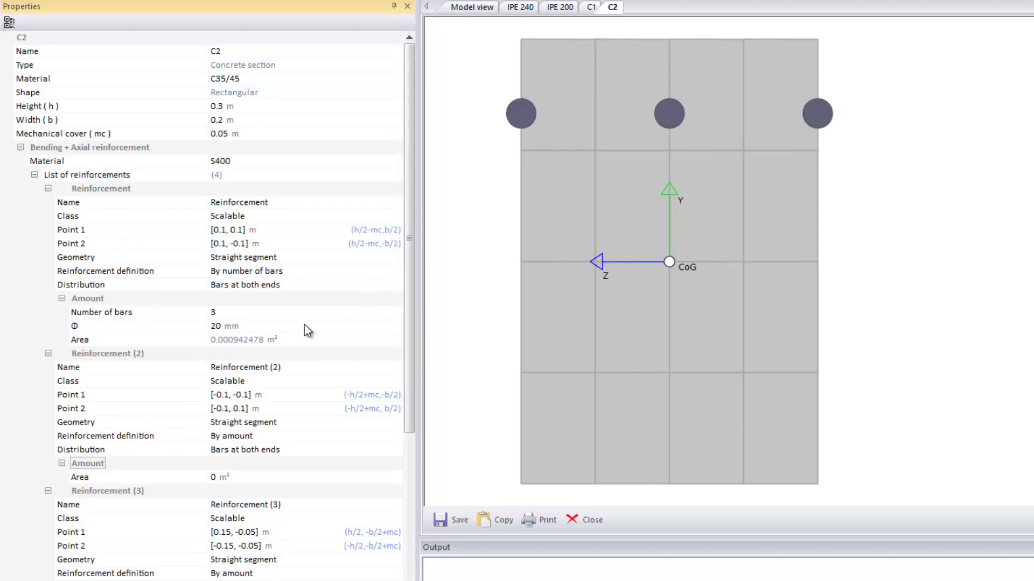
left_click(389, 285)
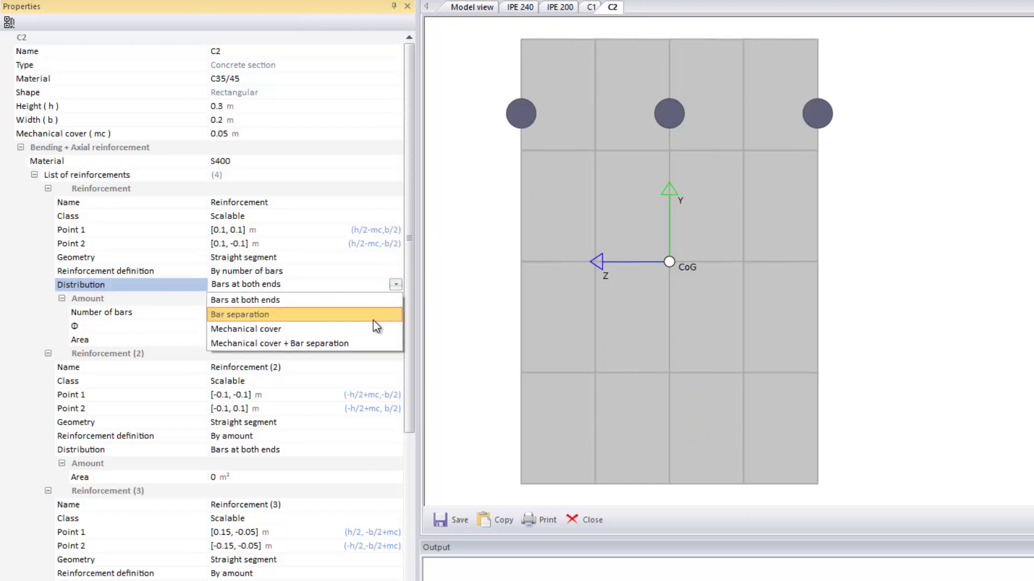
left_click(371, 324)
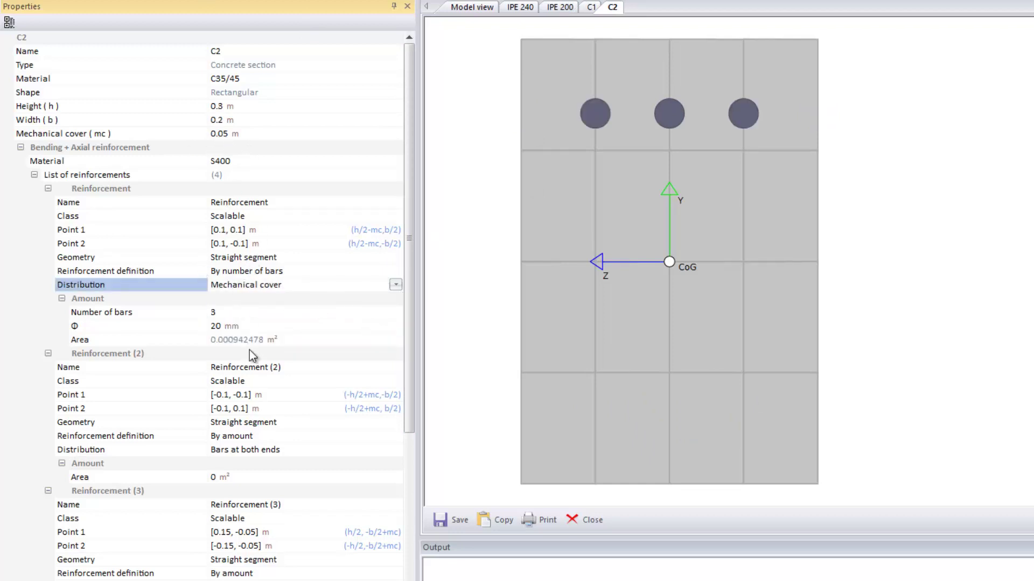
- Make C2's bottom reinforcement four Φ25 bars placed within the mechanical cover
left_click(62, 464)
left_click(62, 463)
left_click(277, 436)
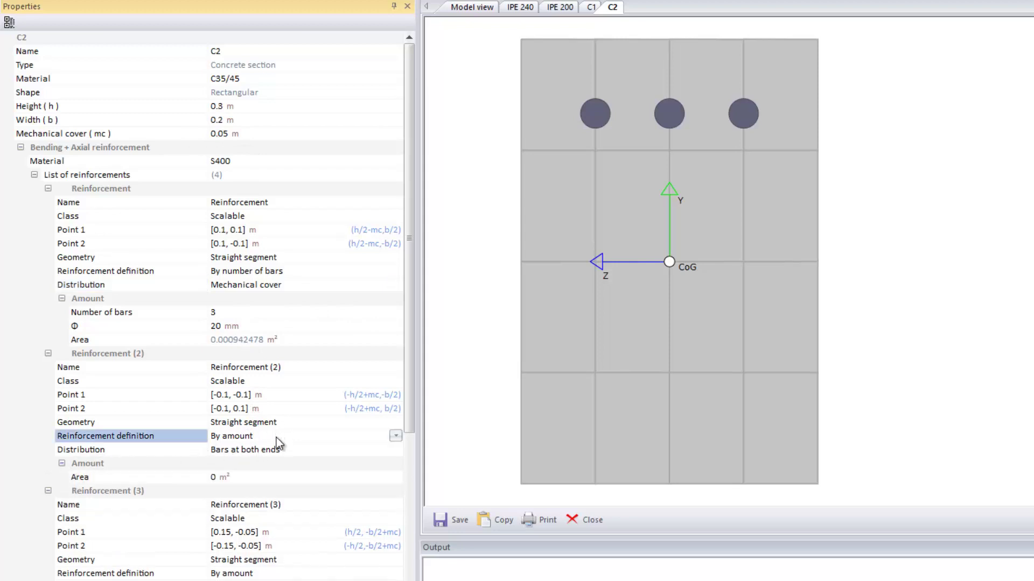
left_click(258, 466)
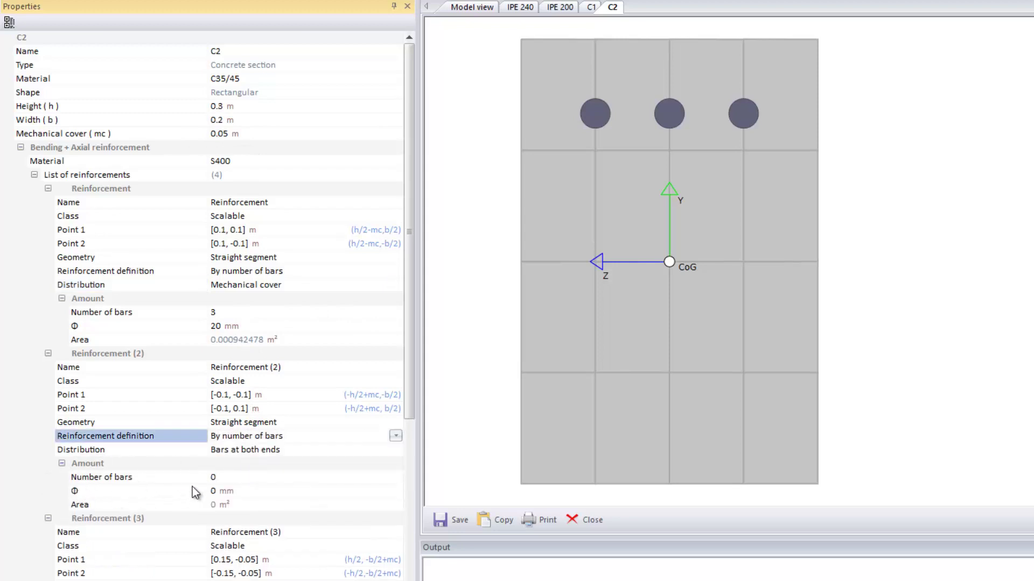
left_click(217, 481)
type("4")
key("Return")
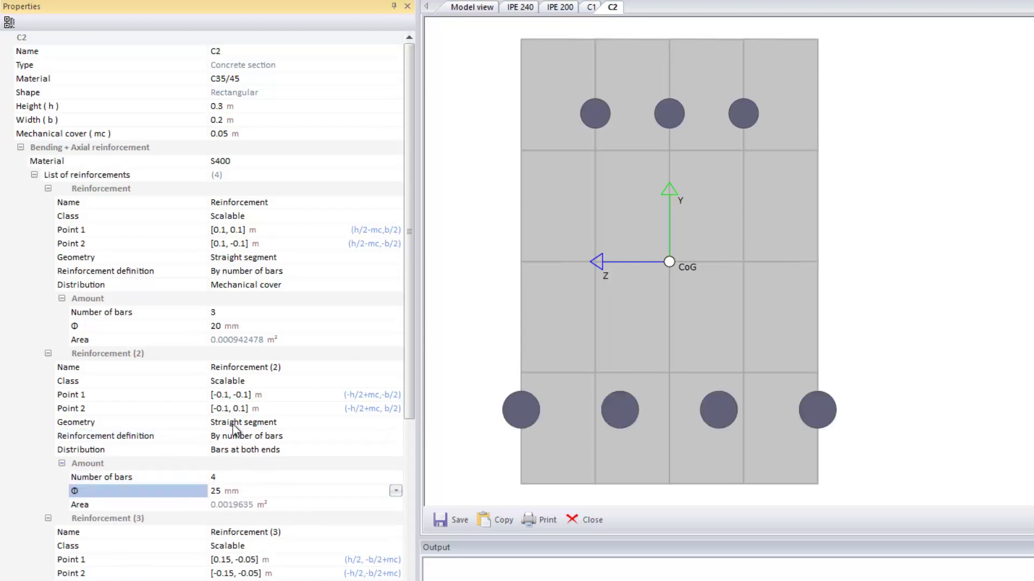
left_click(271, 451)
left_click(274, 457)
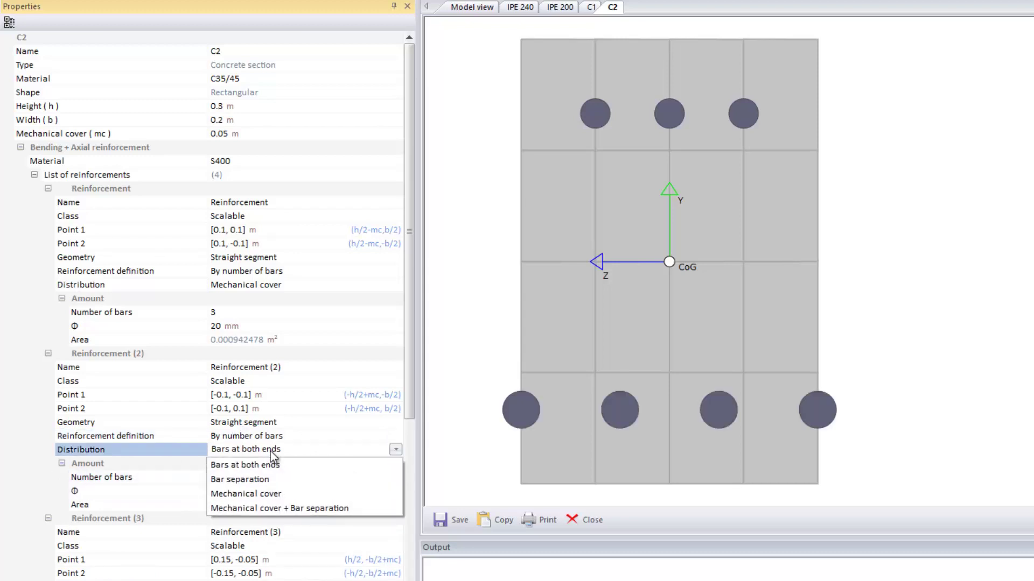
left_click(270, 491)
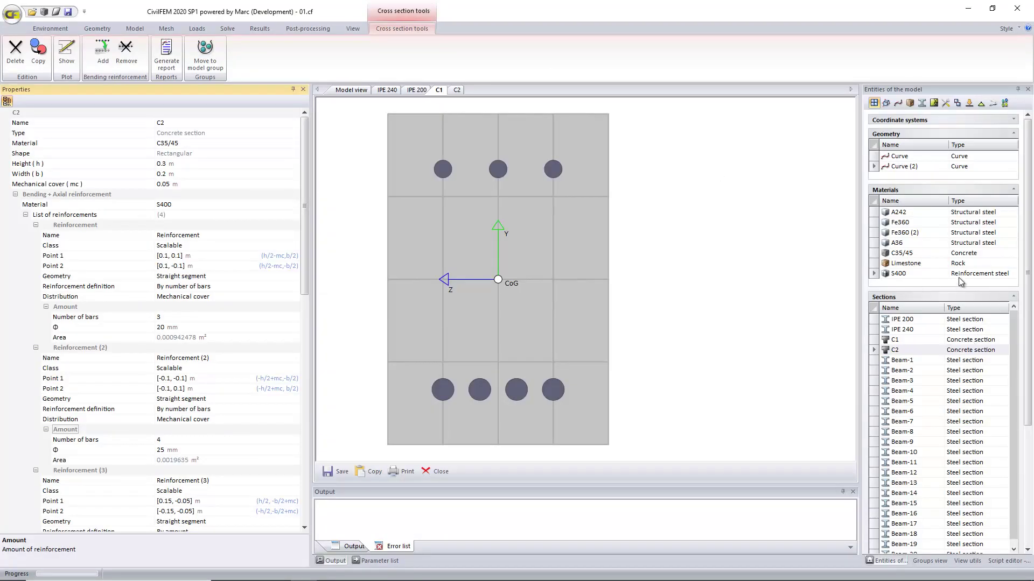
- List entities by Default group, select Beam (2), and return to the 3D model view
left_click(934, 102)
left_click(897, 155)
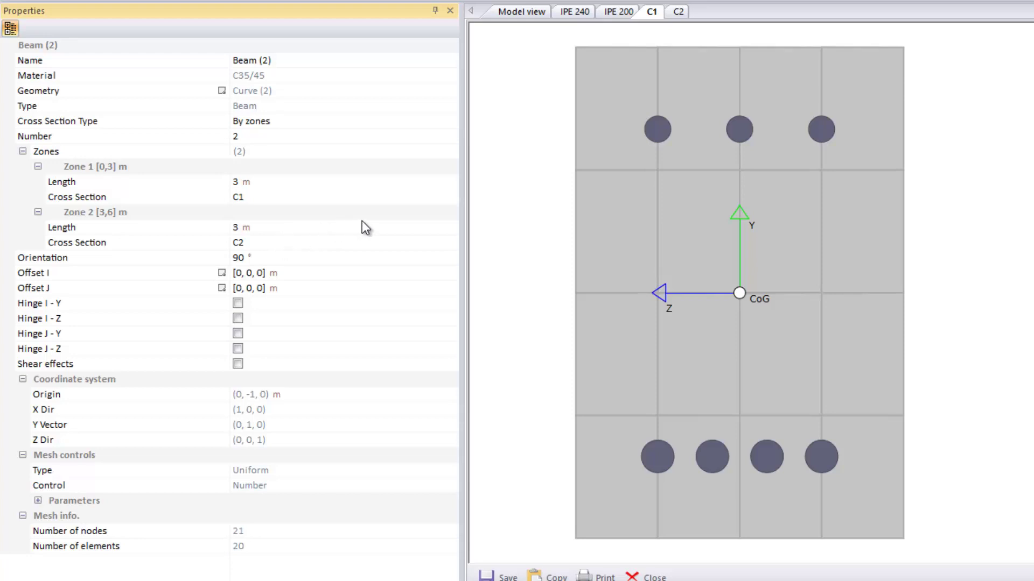
left_click(529, 14)
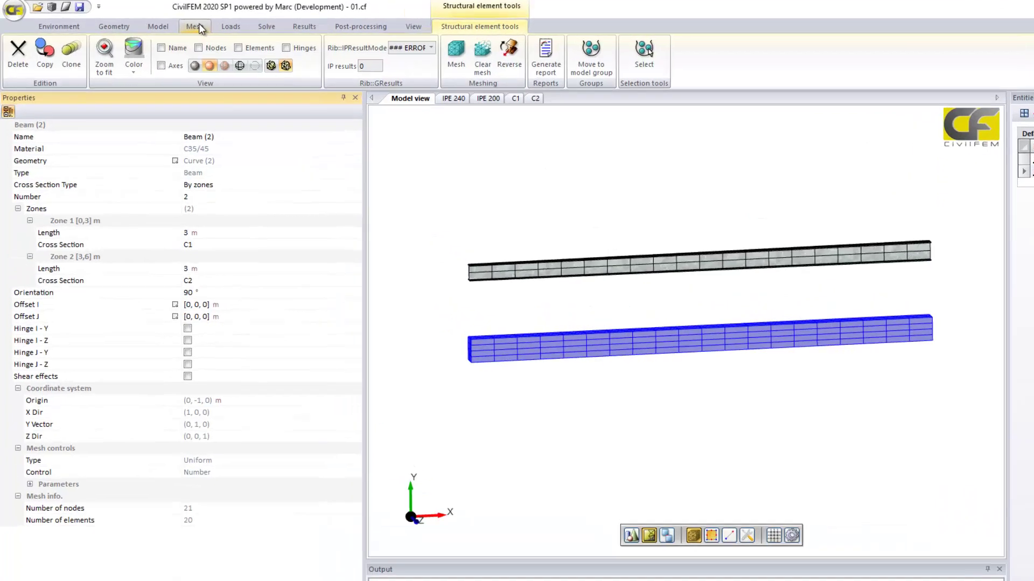
left_click(173, 28)
left_click(137, 86)
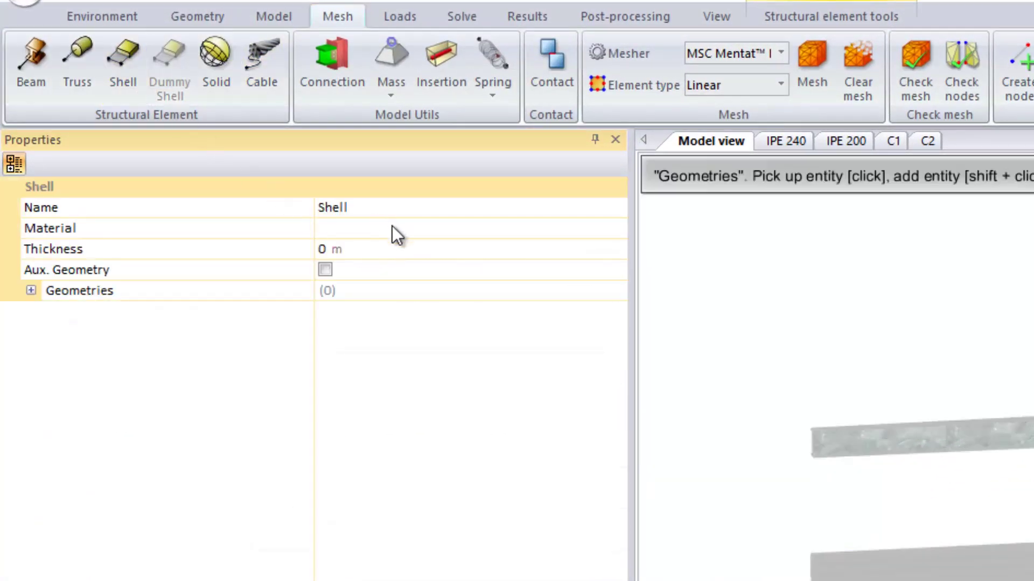